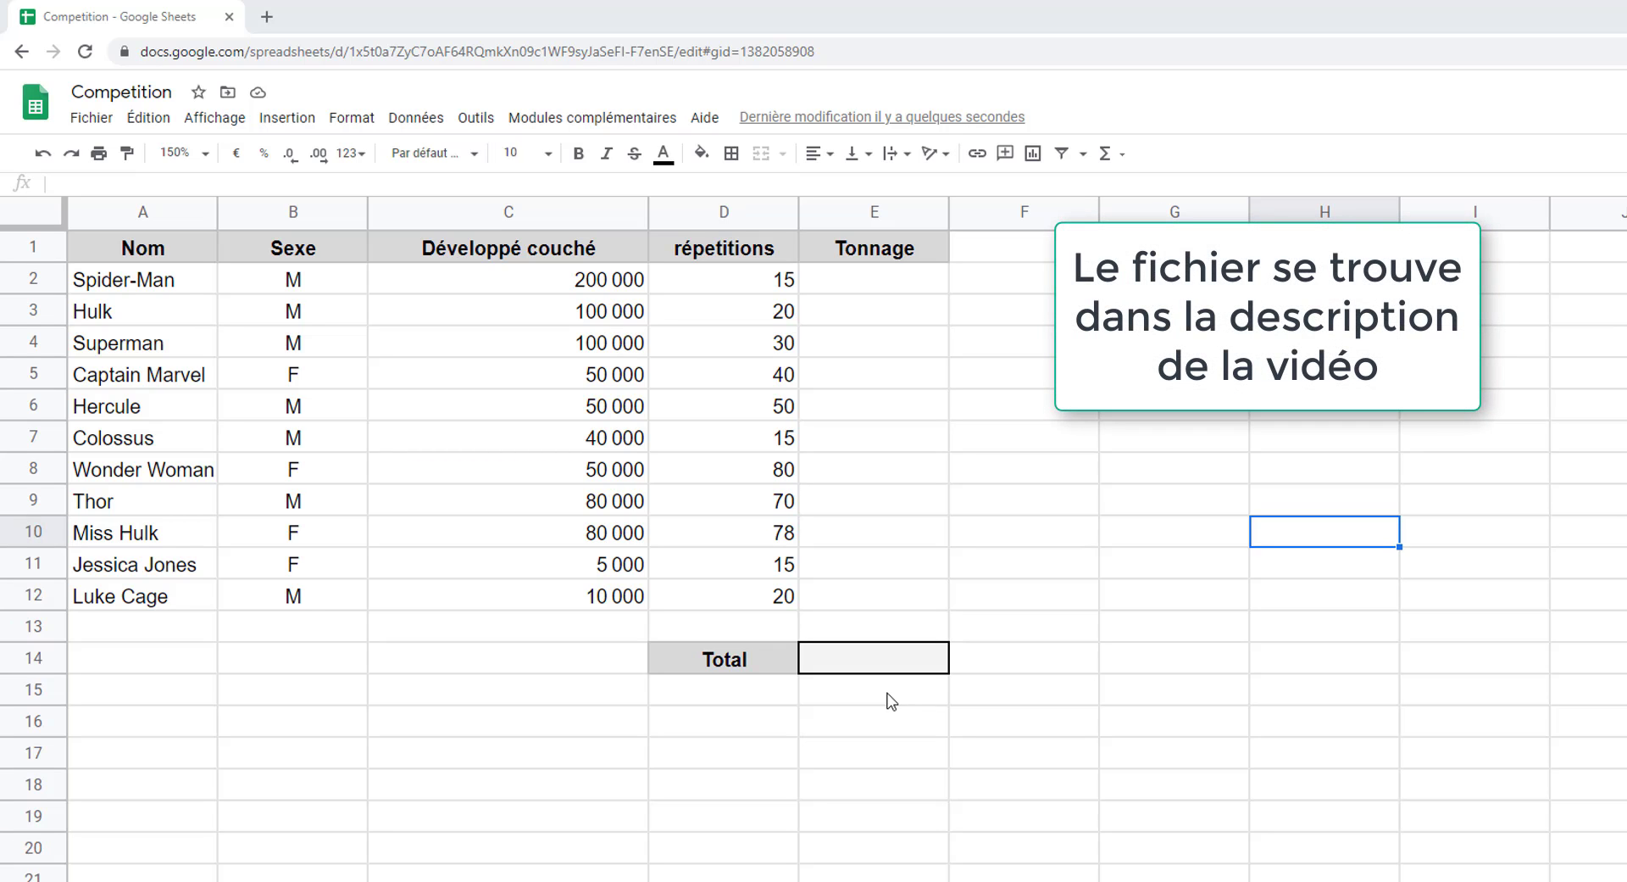
# - Examine the competition table's name, sex, bench press, repetitions and tonnage columns, and the Total cell E14
pyautogui.click(170, 288)
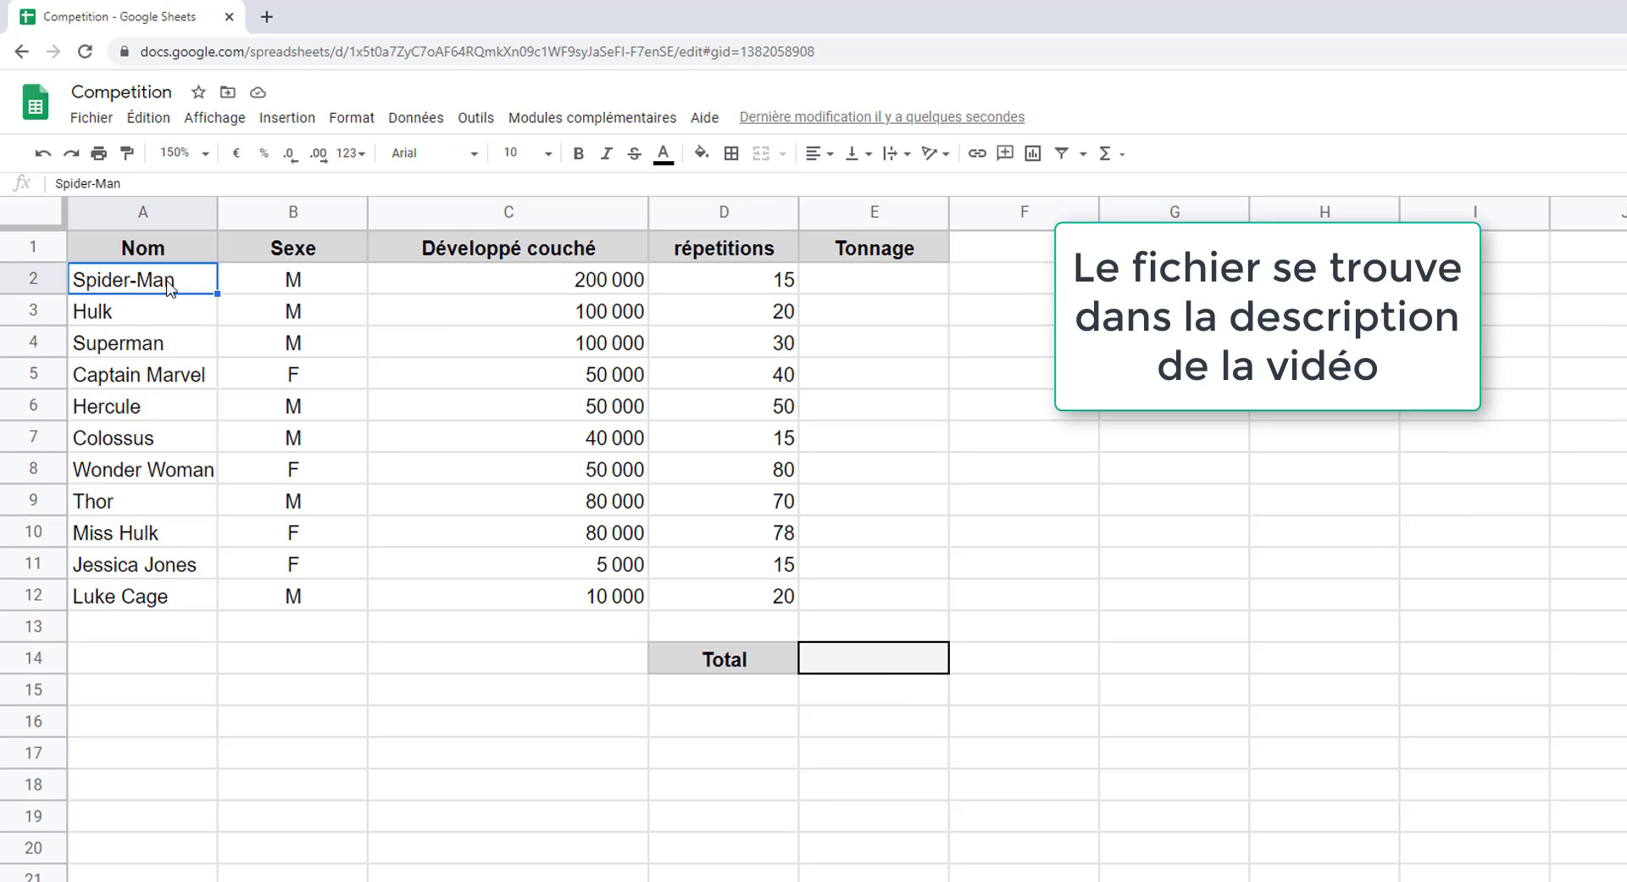
pyautogui.moveTo(170, 288); pyautogui.dragTo(164, 614)
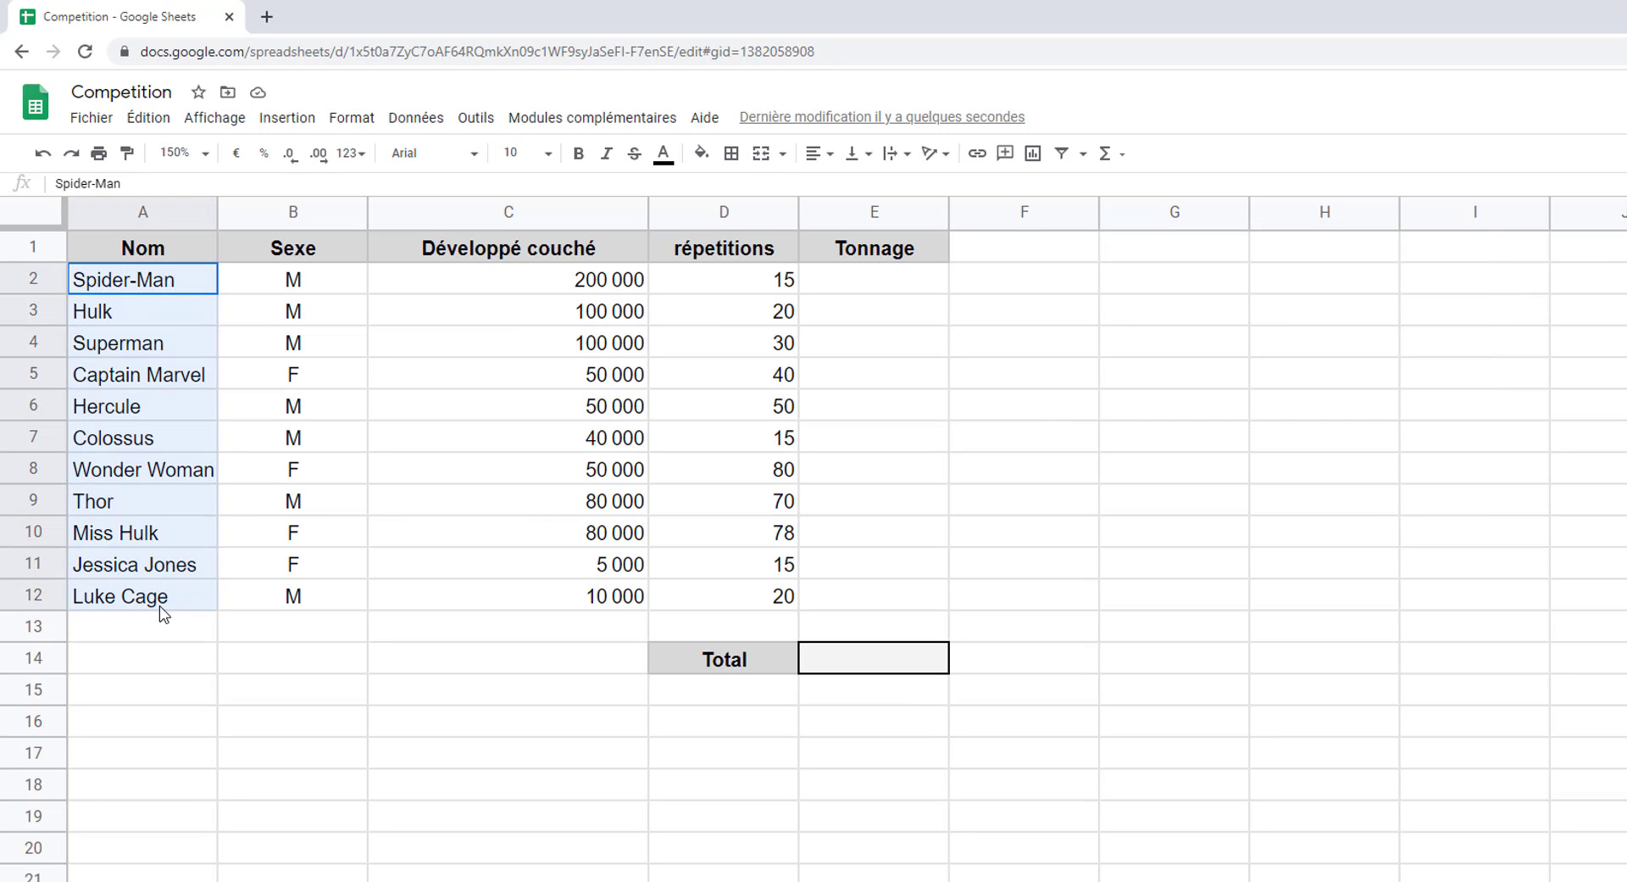
pyautogui.click(313, 286)
pyautogui.click(509, 247)
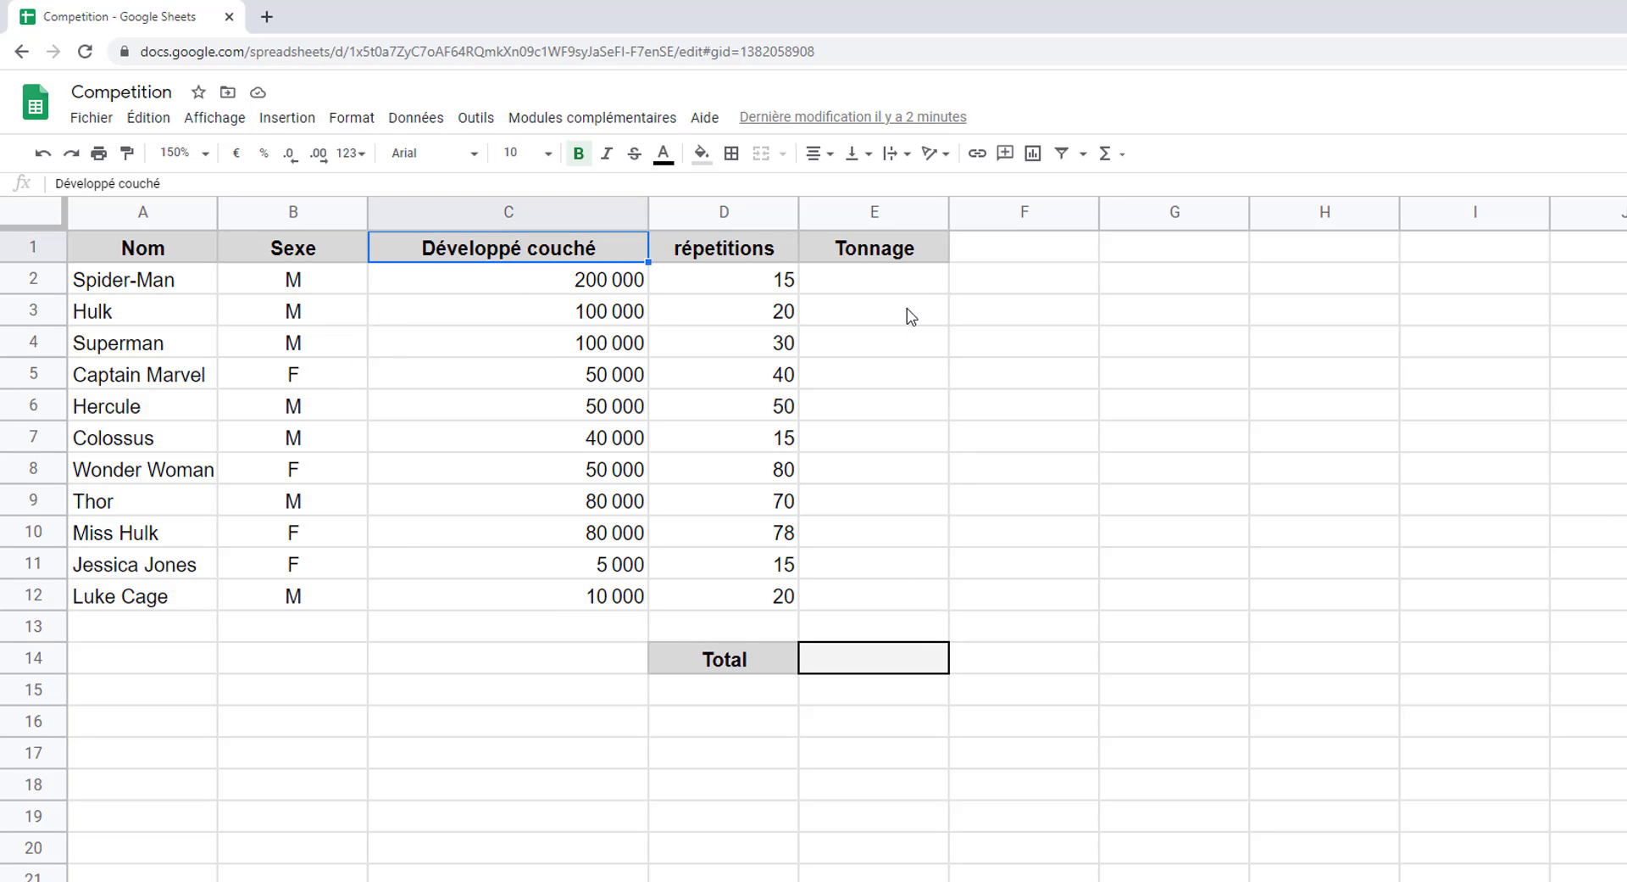
pyautogui.click(908, 283)
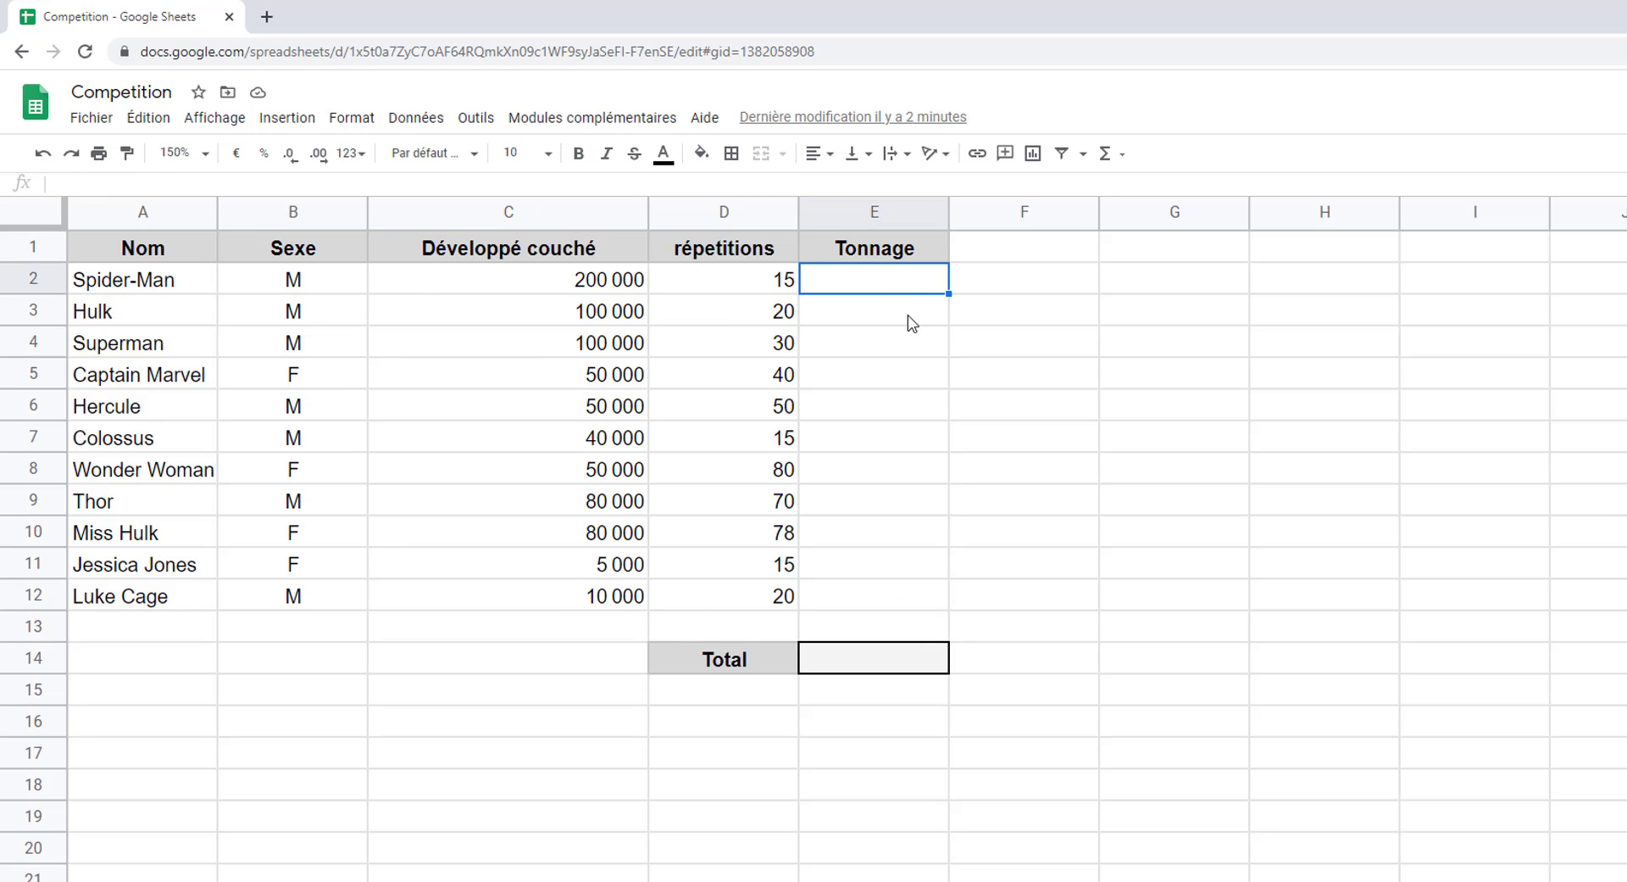
pyautogui.click(911, 320)
pyautogui.click(903, 348)
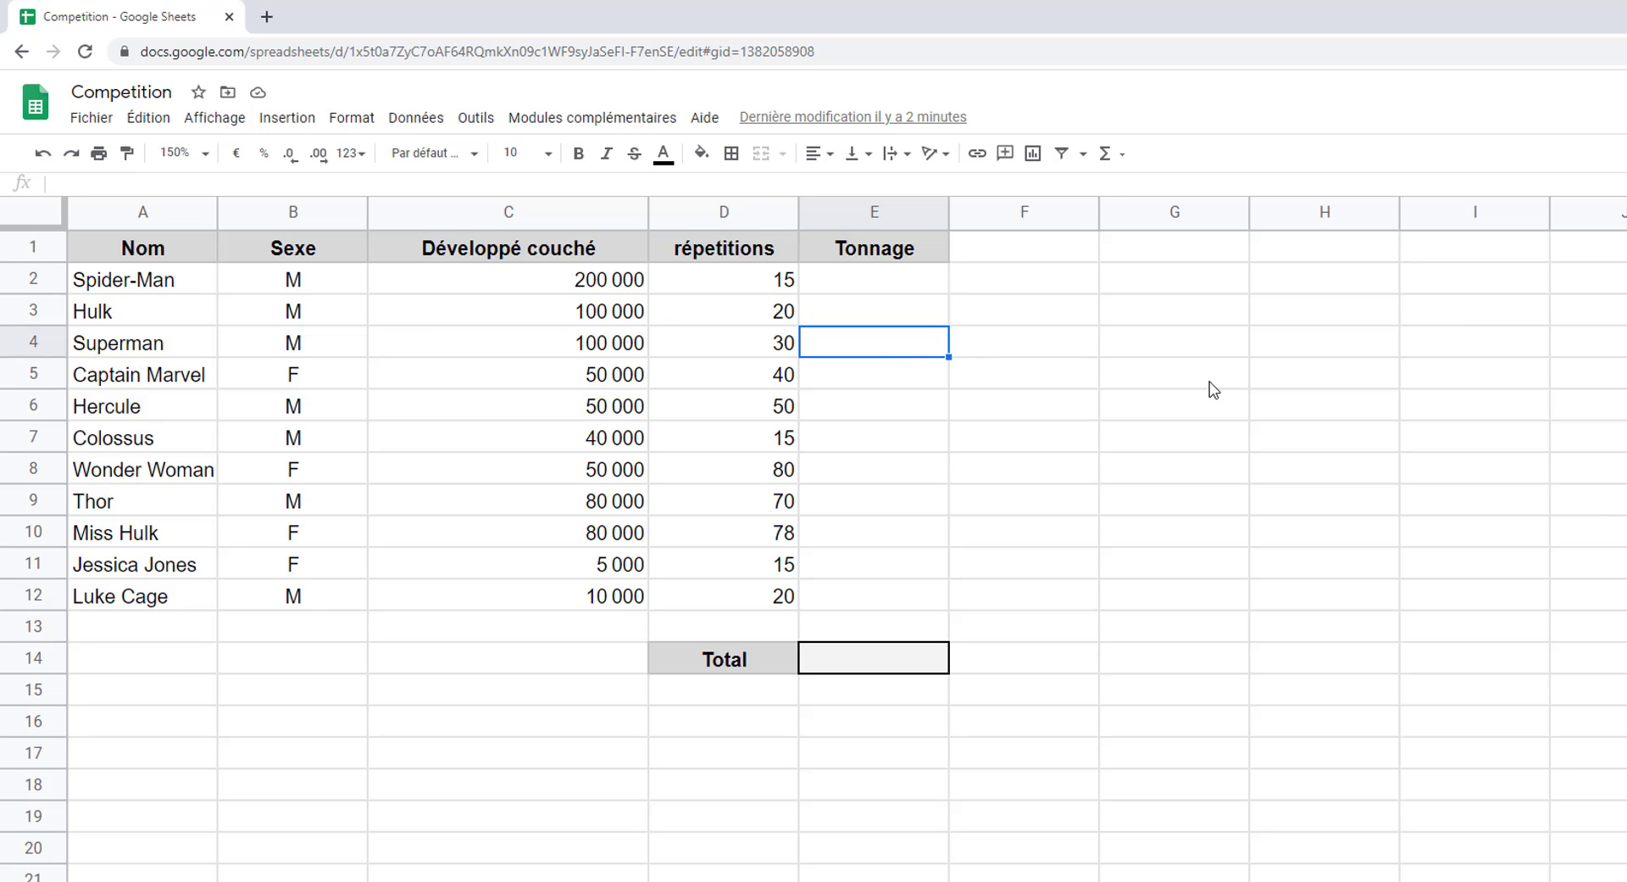
pyautogui.click(571, 289)
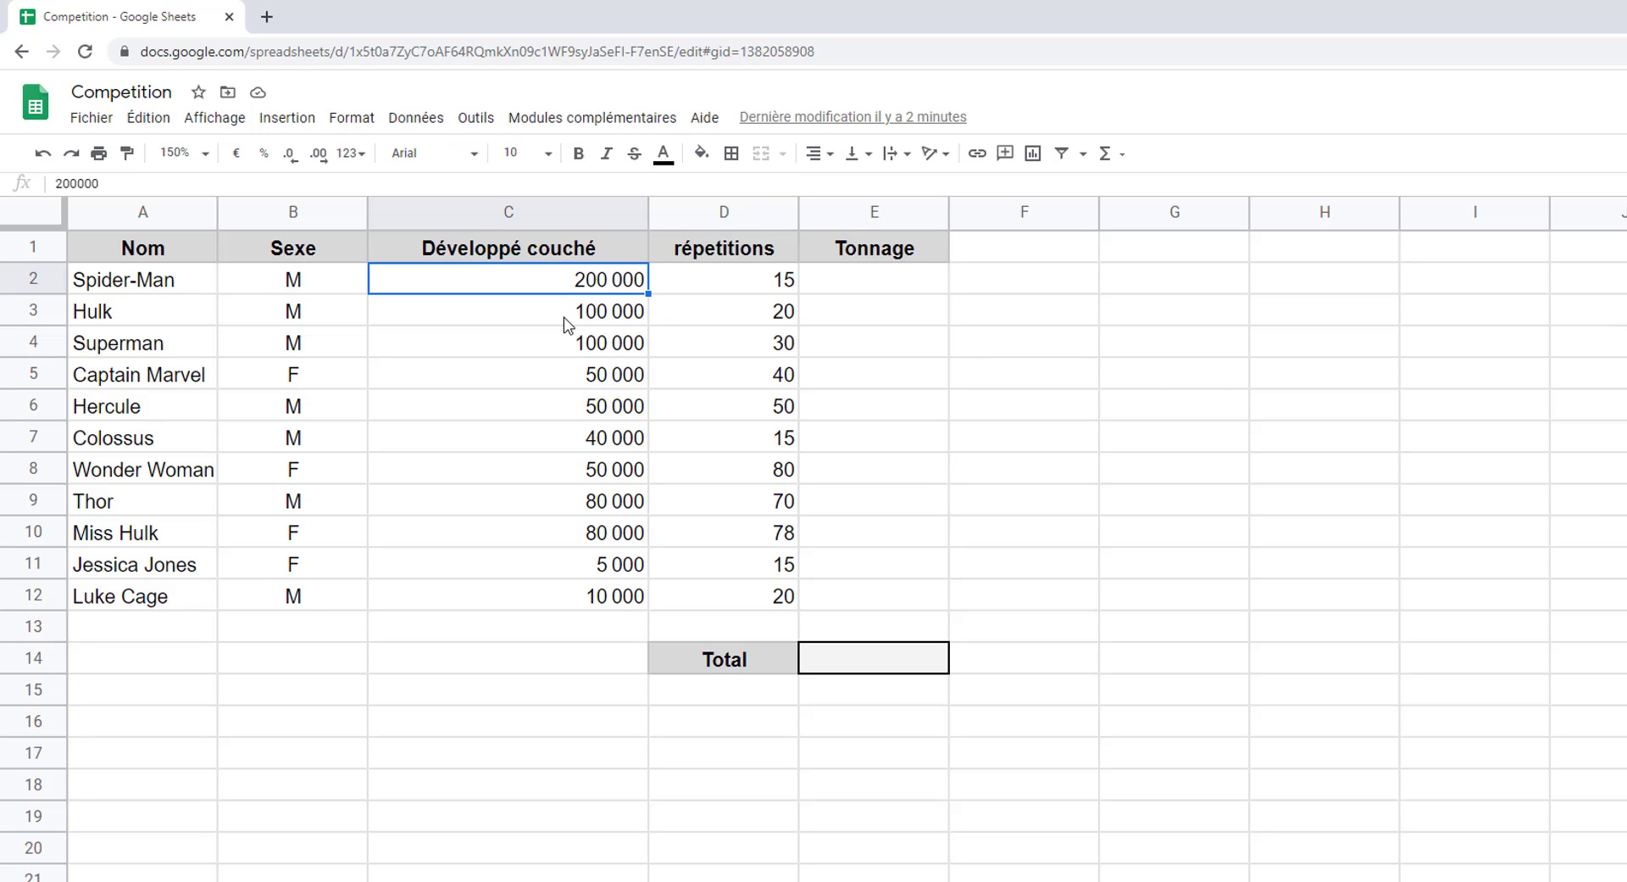
pyautogui.click(567, 321)
pyautogui.click(571, 410)
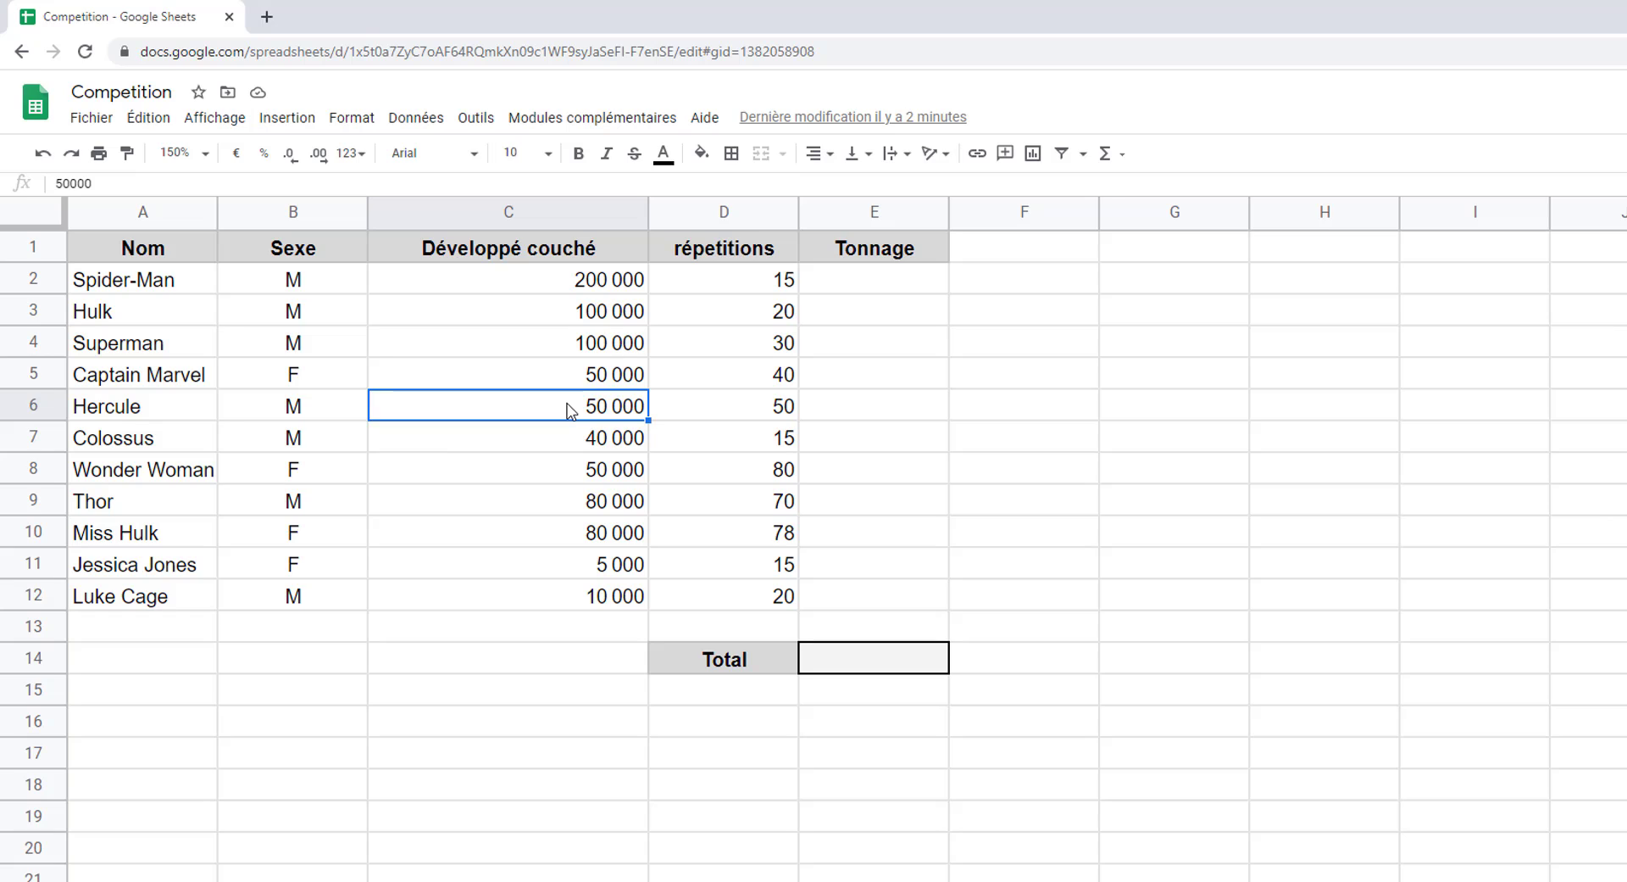
pyautogui.click(750, 288)
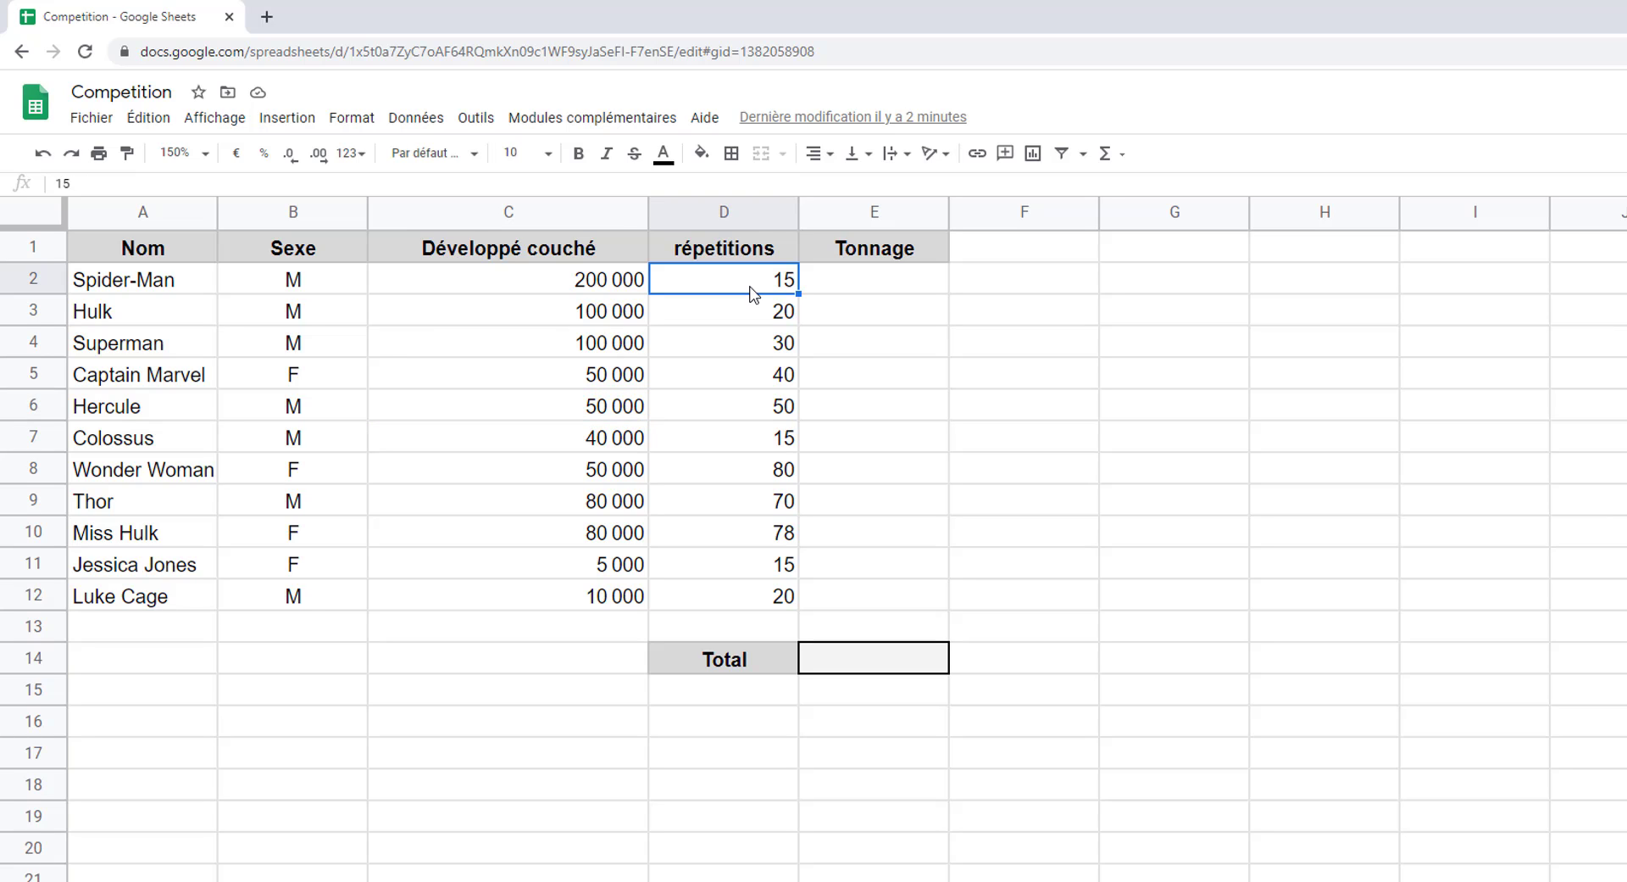
pyautogui.click(868, 297)
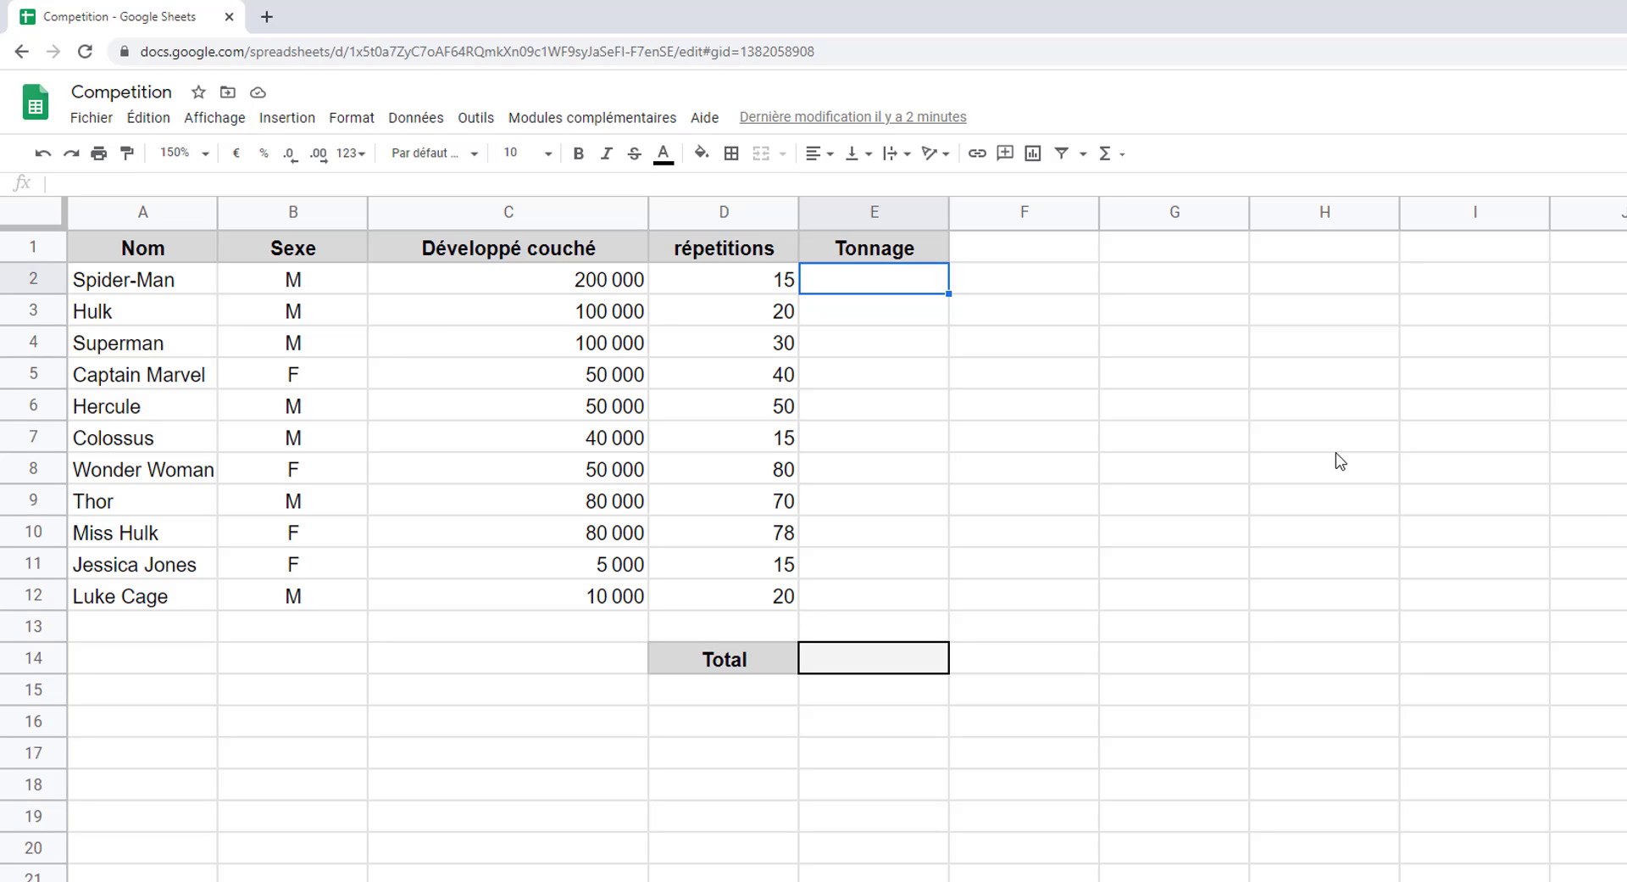
pyautogui.click(591, 288)
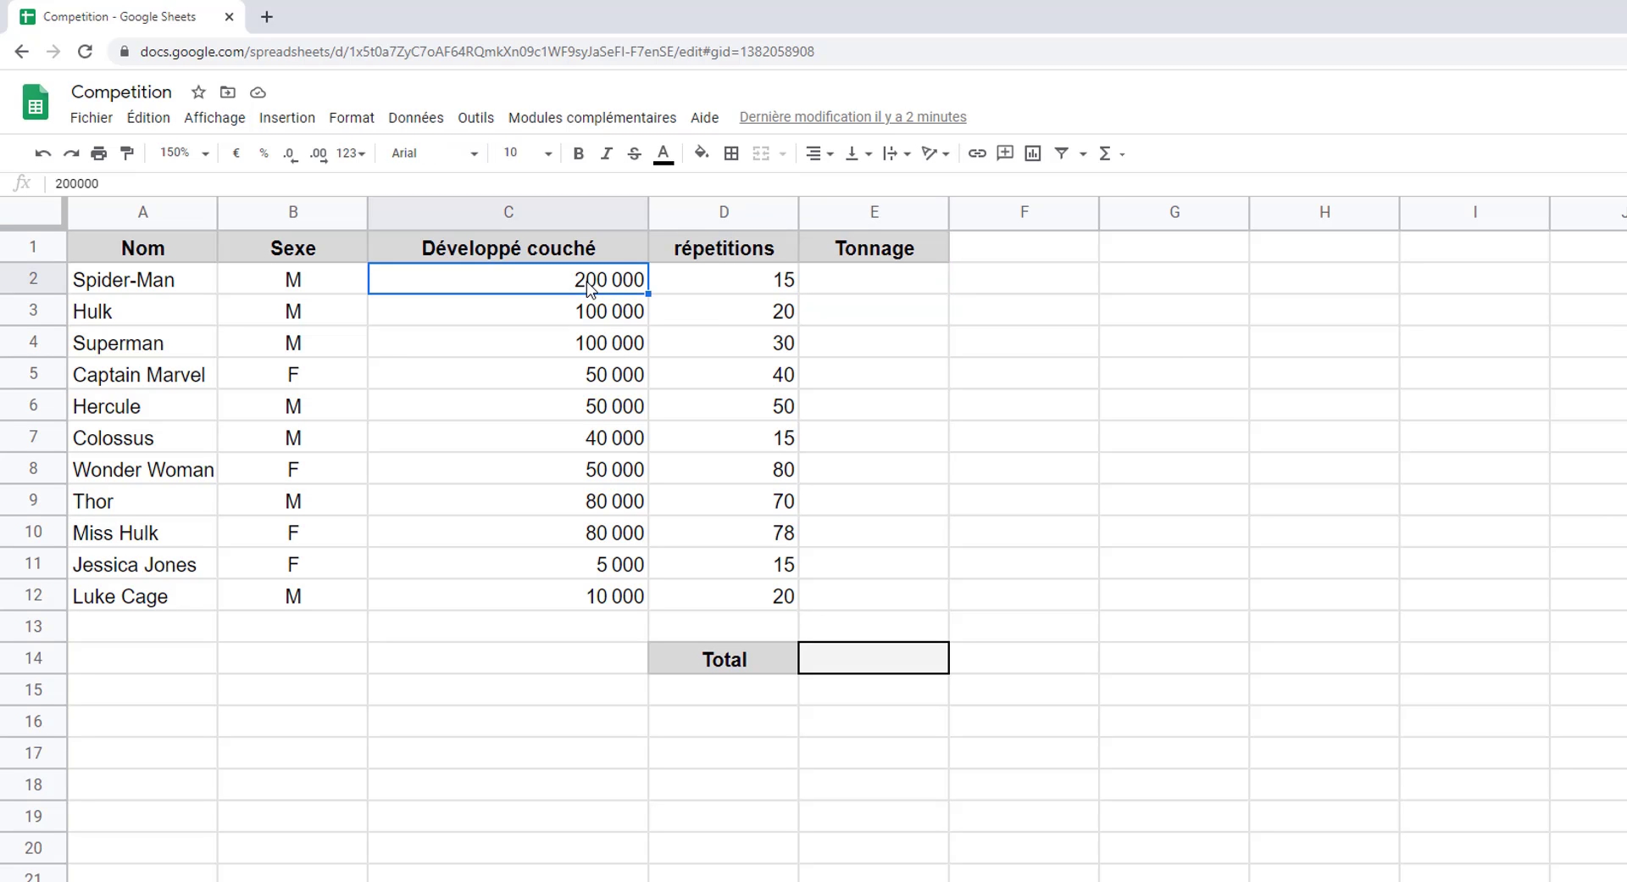
pyautogui.click(734, 297)
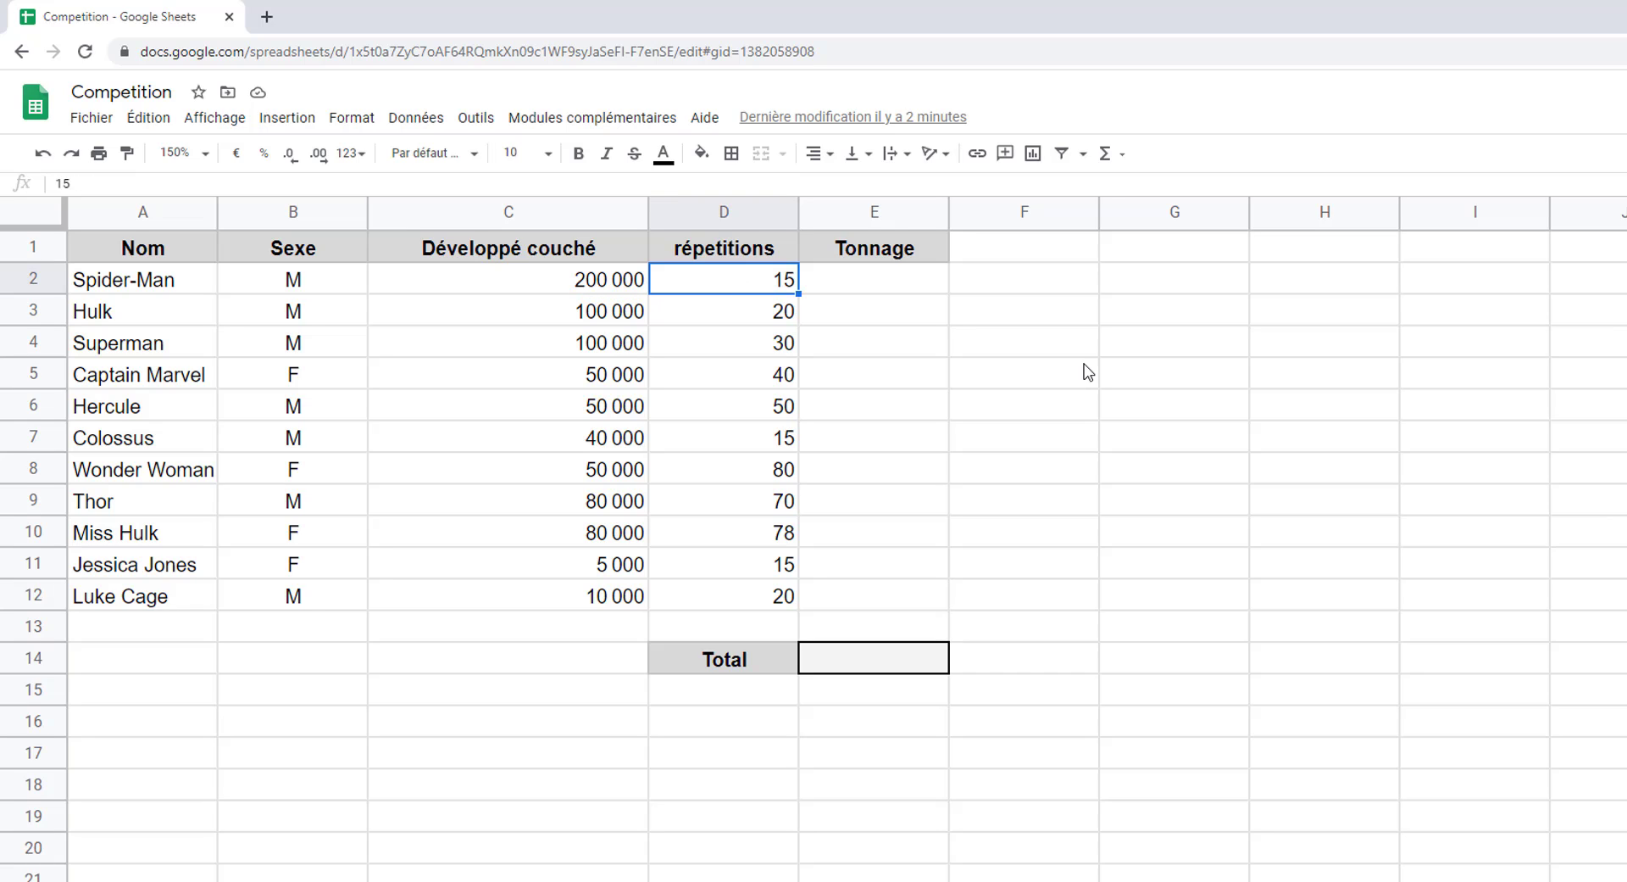
pyautogui.click(881, 665)
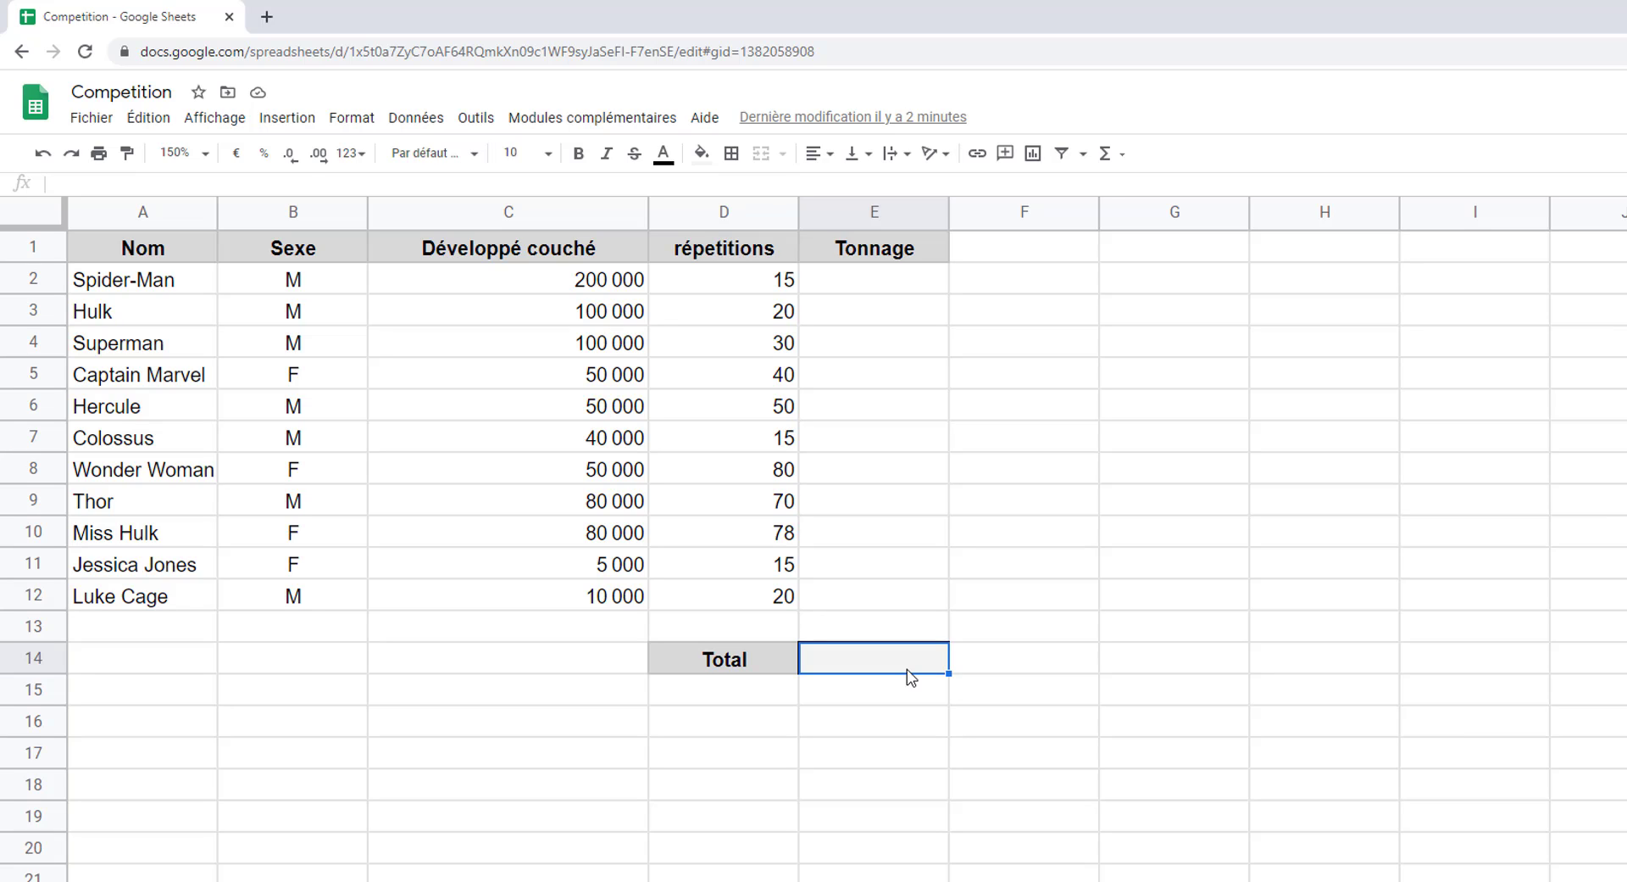
# - Calculate the tonnage in E2 with =C2*D2 and fill the formula down through E12
pyautogui.click(870, 286)
pyautogui.write('=')
pyautogui.click(627, 278)
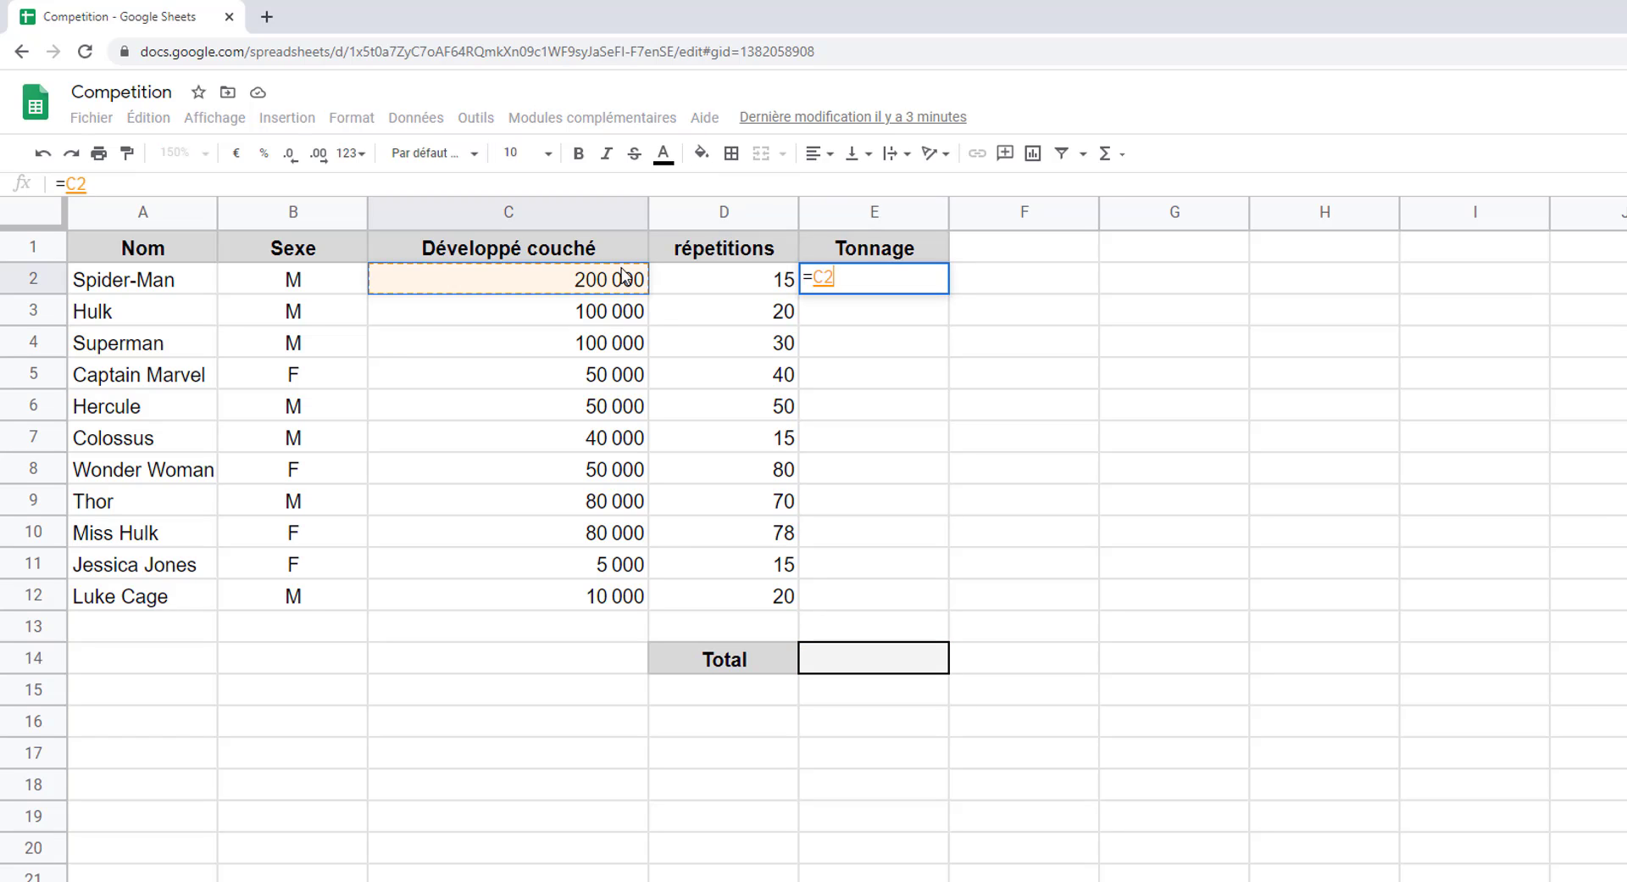
pyautogui.write('*')
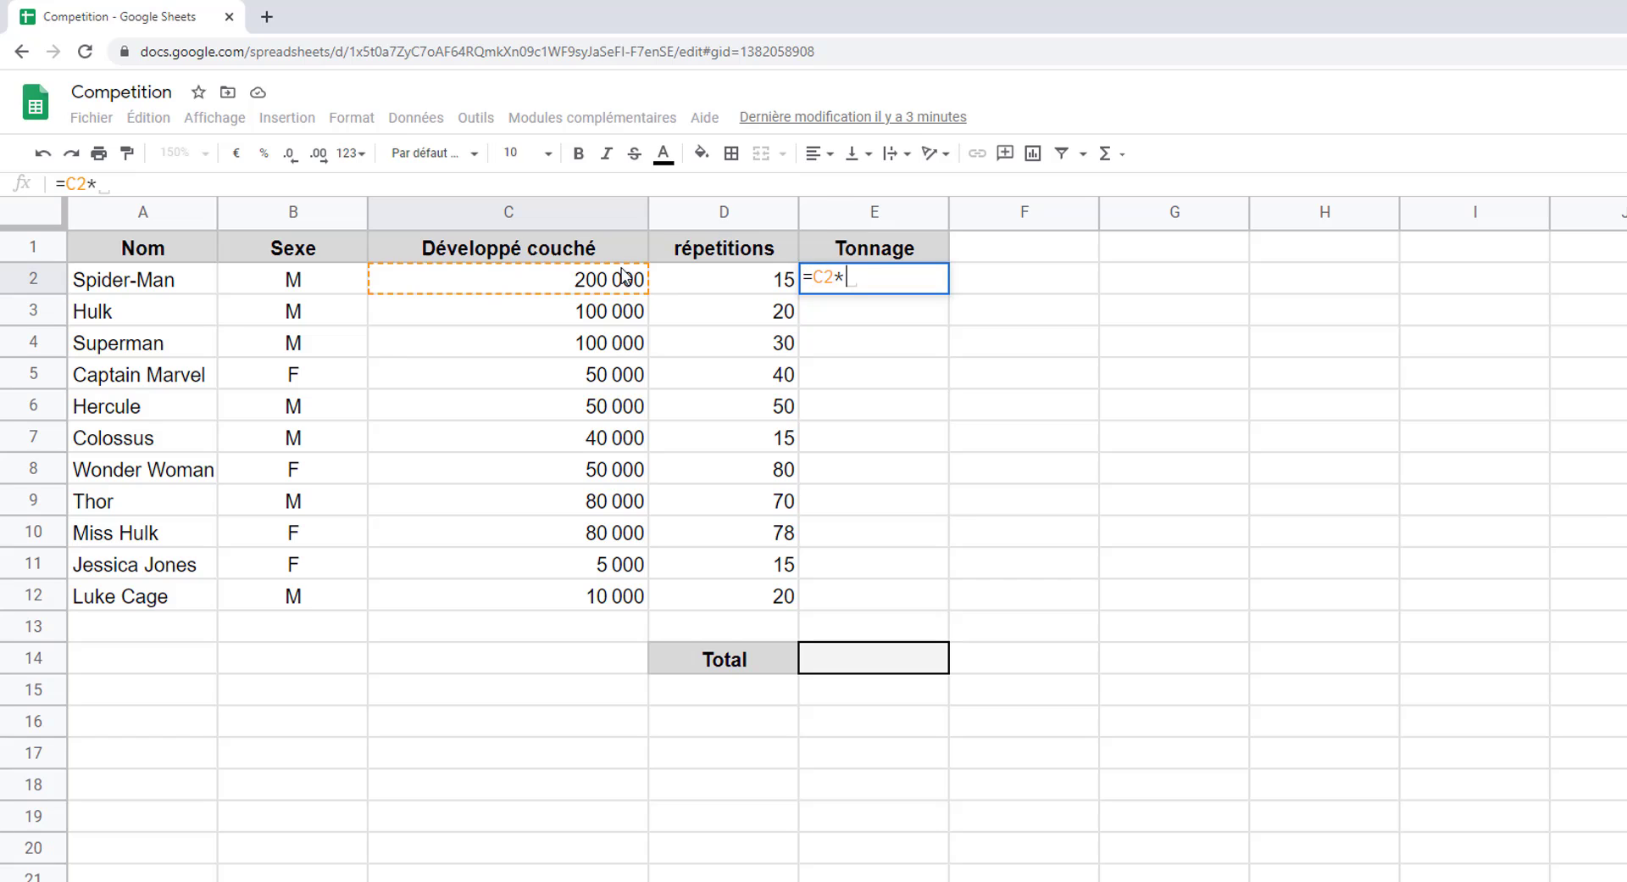
pyautogui.click(703, 285)
pyautogui.press('Return')
pyautogui.click(943, 285)
pyautogui.moveTo(948, 293); pyautogui.dragTo(940, 583)
# - Total the tonnage column in E14 with =SOMME(E2:E12)
pyautogui.click(888, 660)
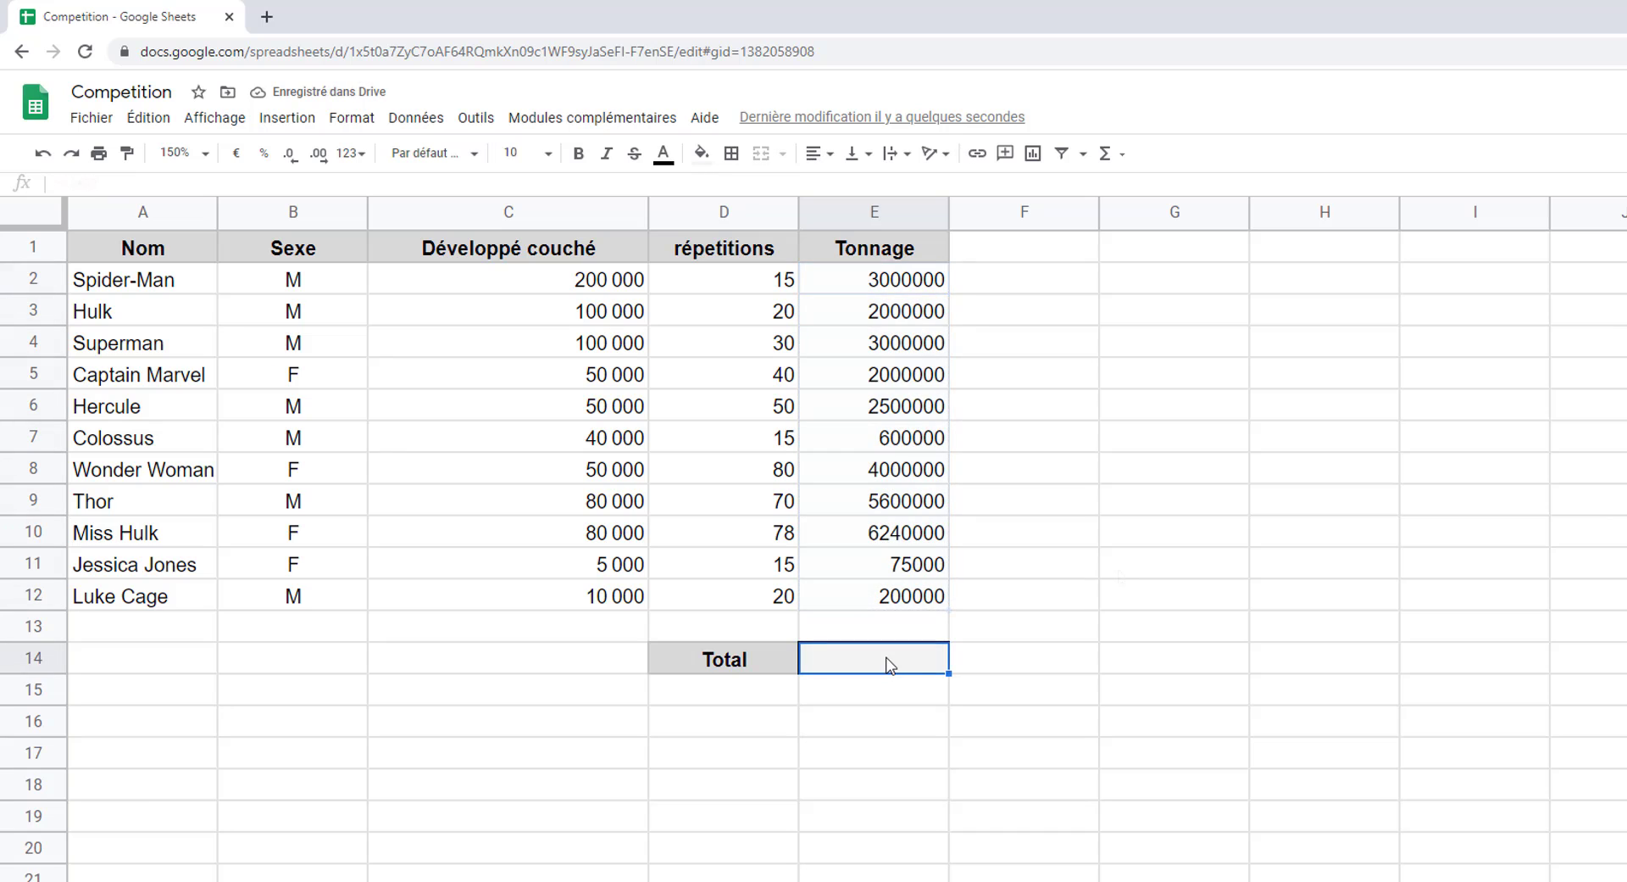
pyautogui.click(1105, 154)
pyautogui.click(1117, 178)
pyautogui.moveTo(874, 278); pyautogui.dragTo(890, 597)
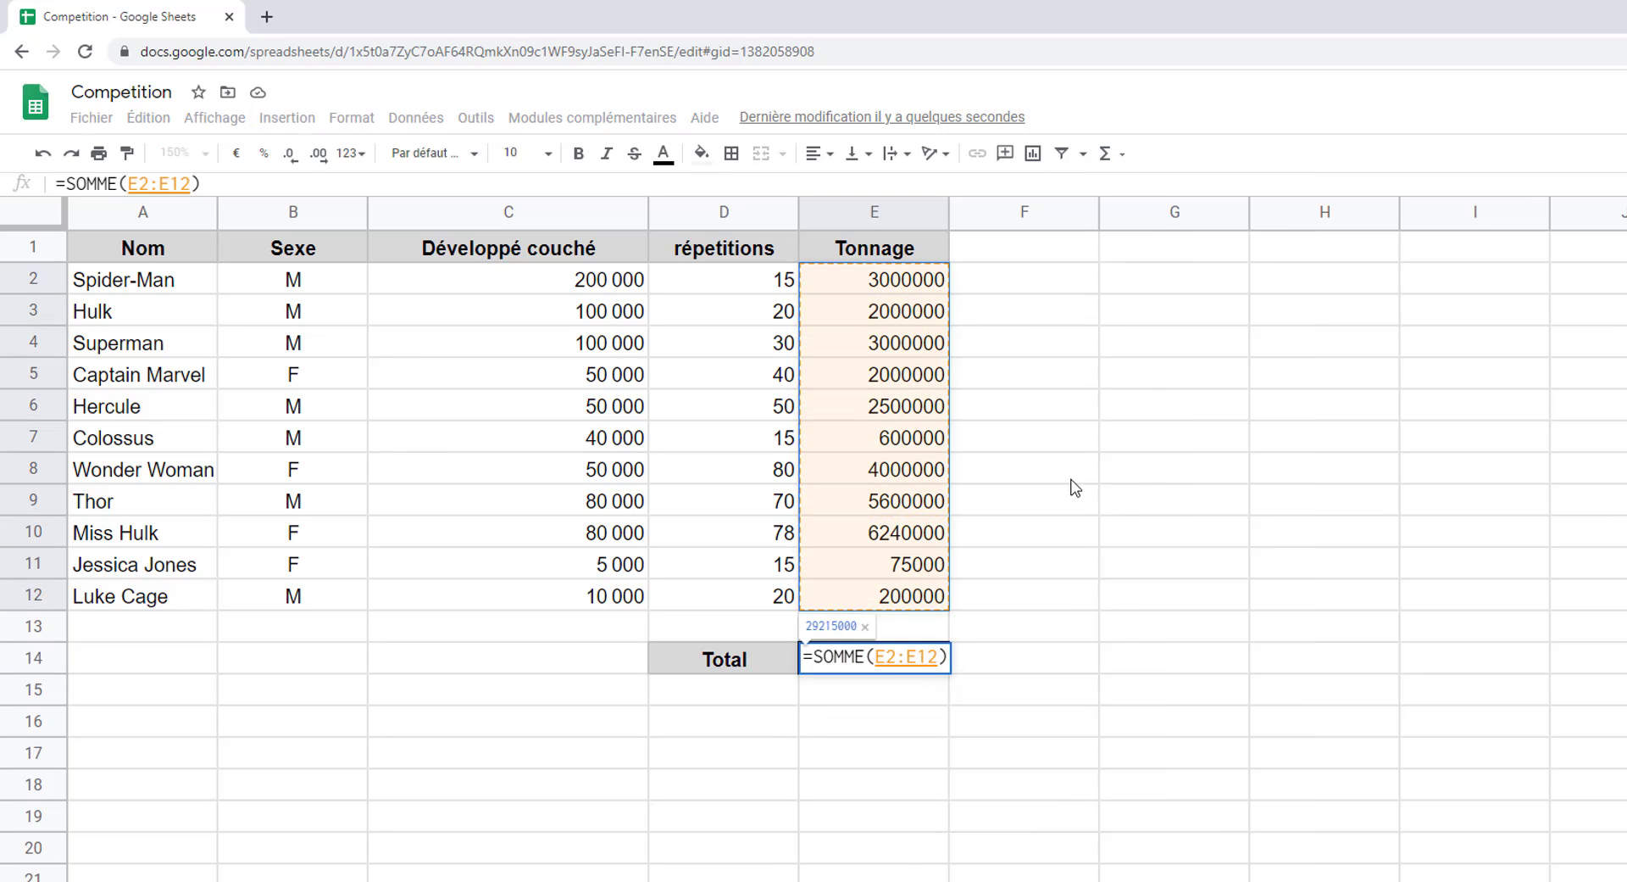
pyautogui.press('Return')
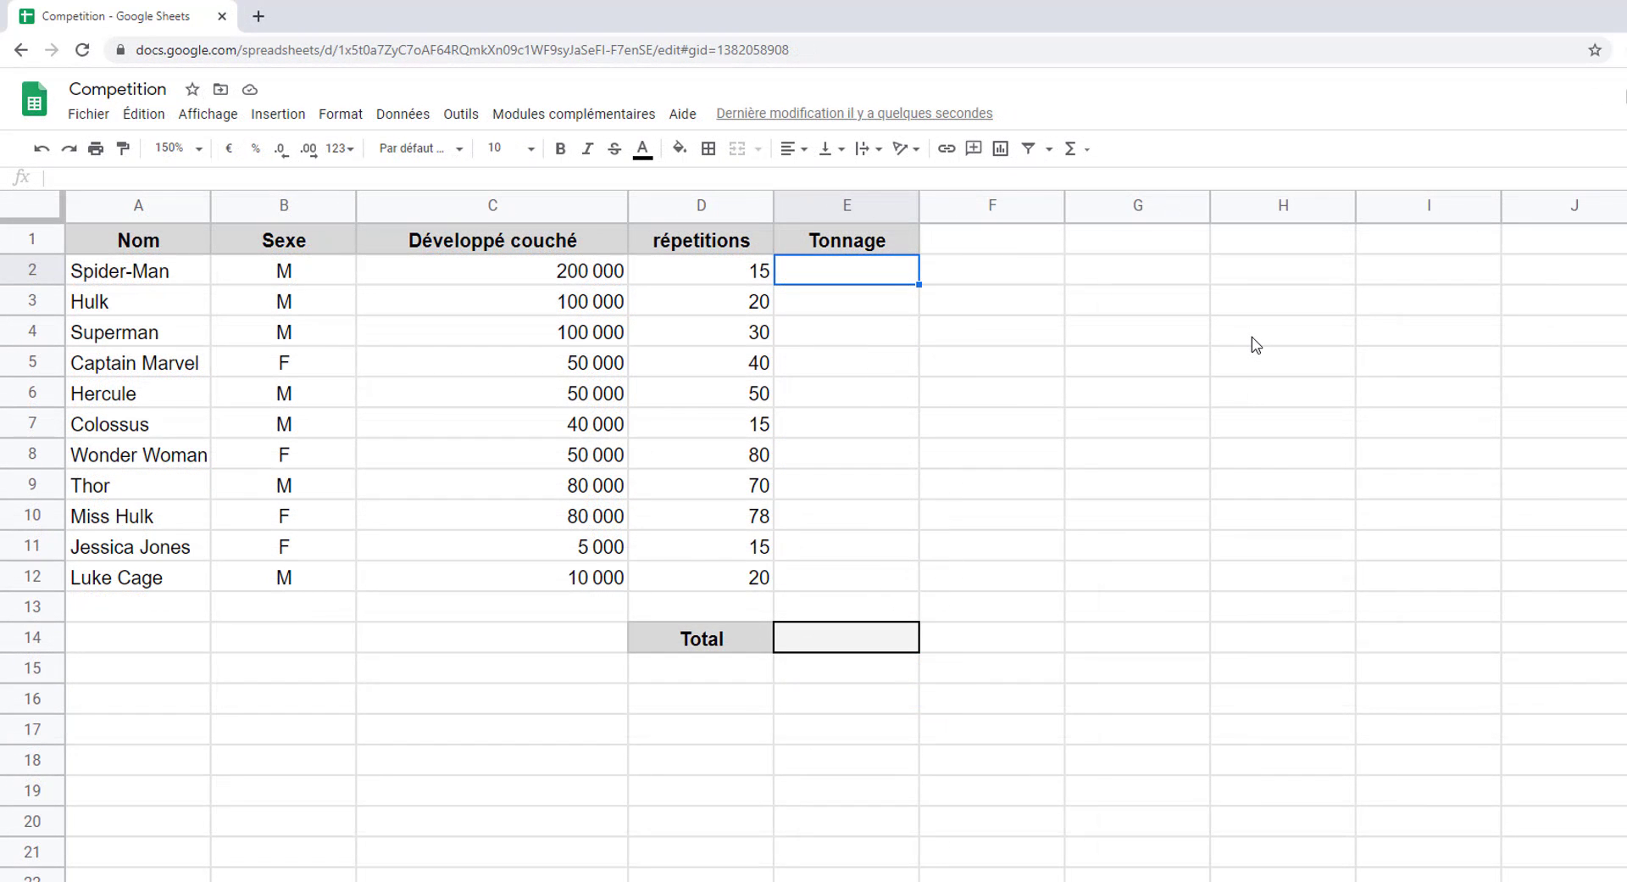
# - Enter =ARRAYFORMULA(C2:C12*D2:D12) in E2 to compute the whole Tonnage column, and check the cells it fills below
pyautogui.write('=ARRAYFORMULA(')
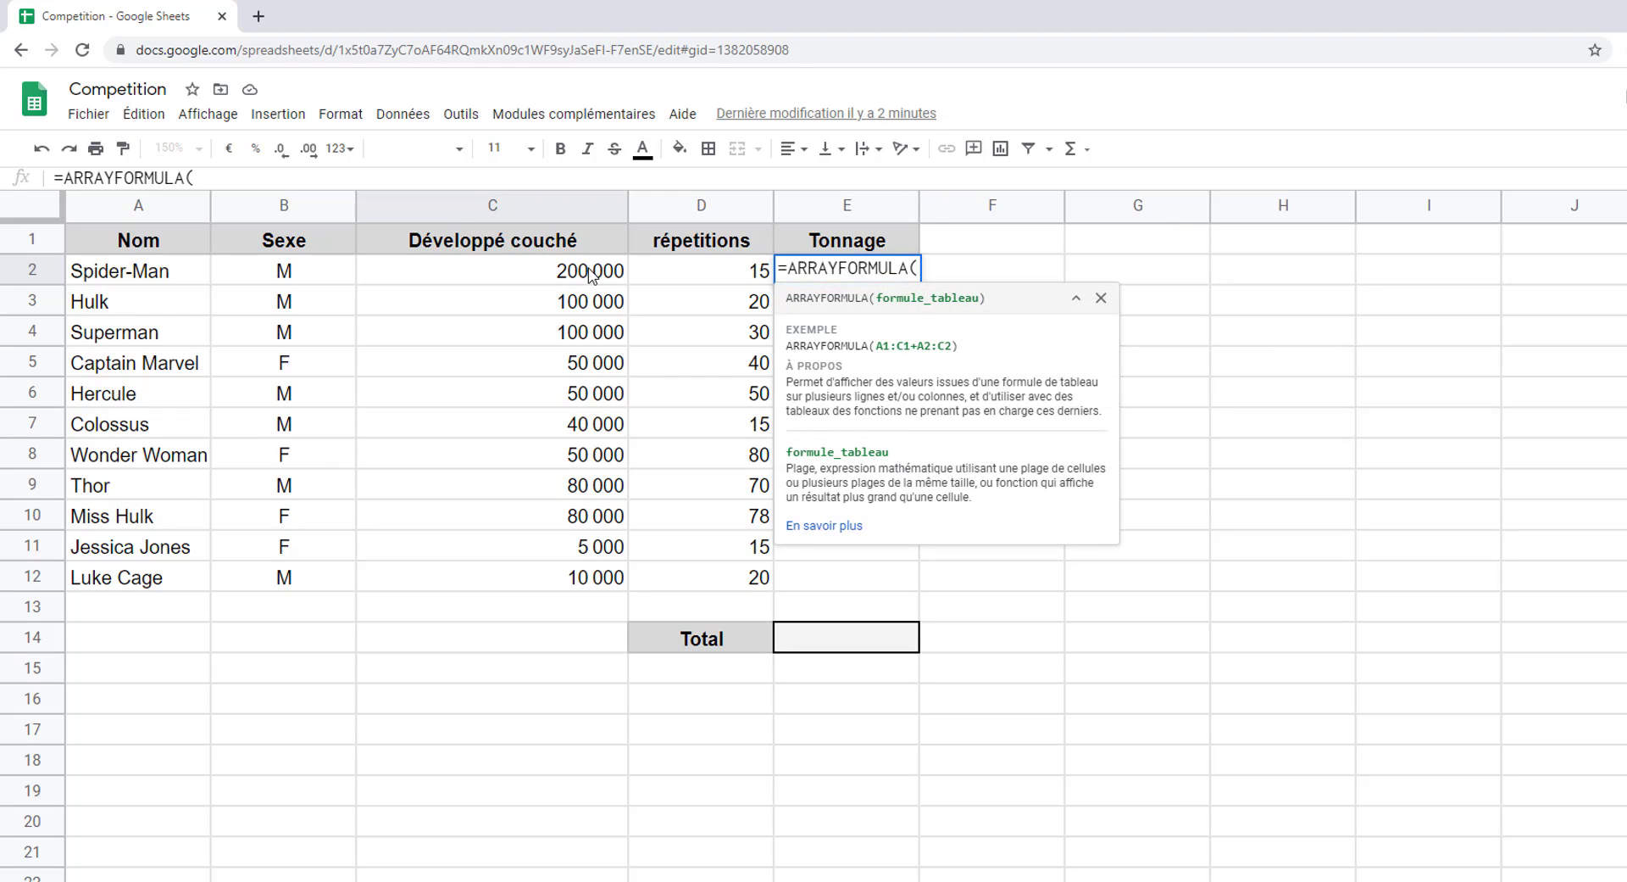
pyautogui.click(590, 273)
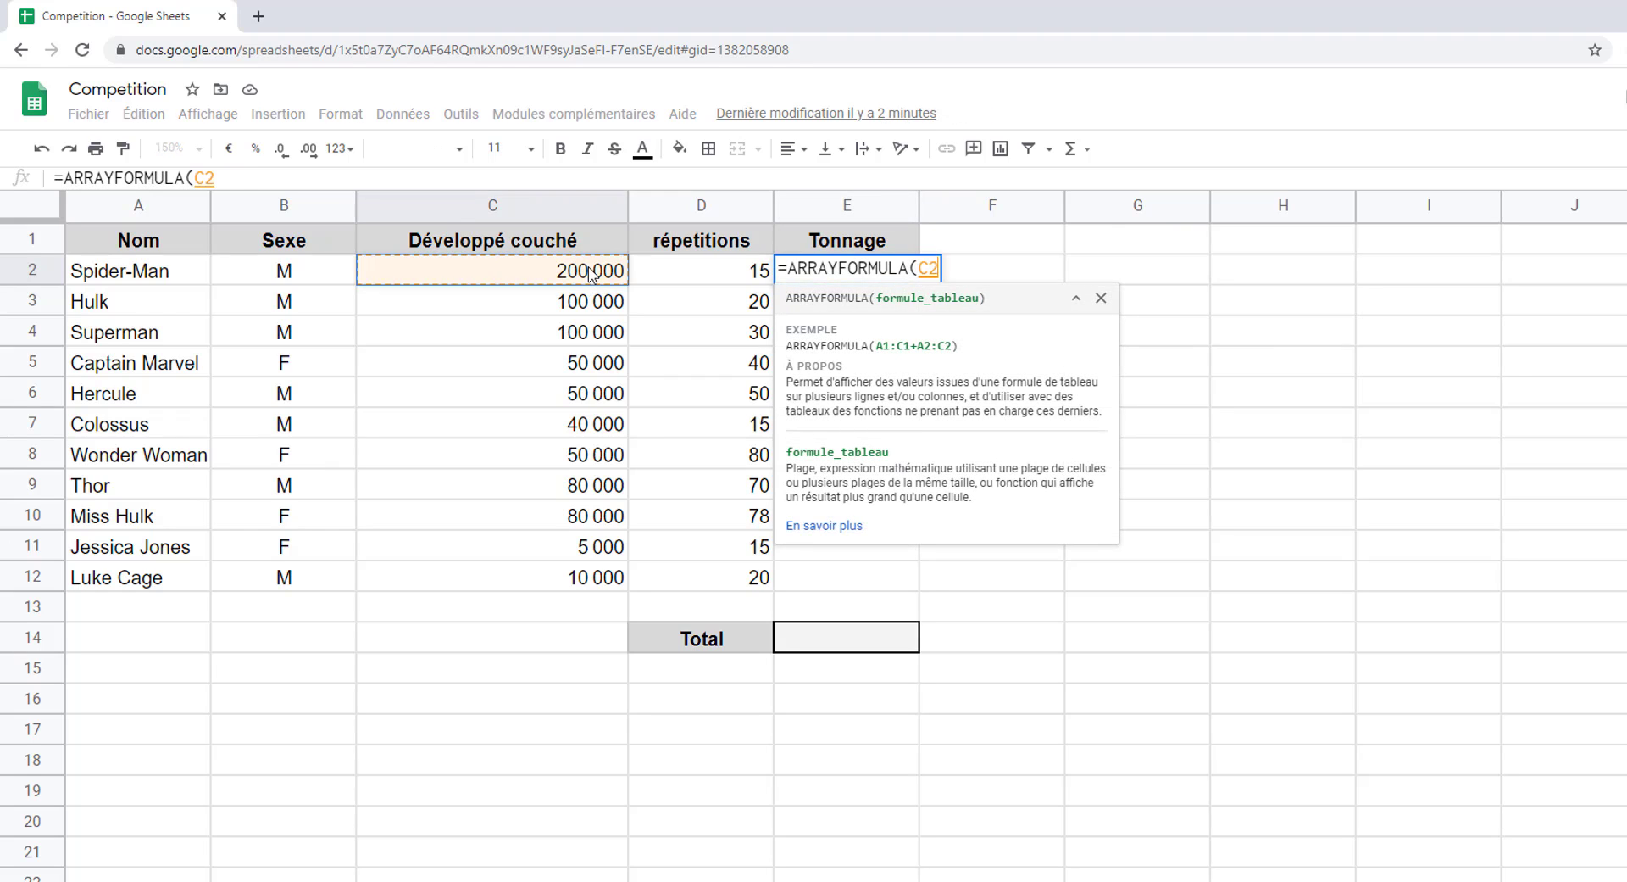
pyautogui.moveTo(590, 273); pyautogui.dragTo(582, 579)
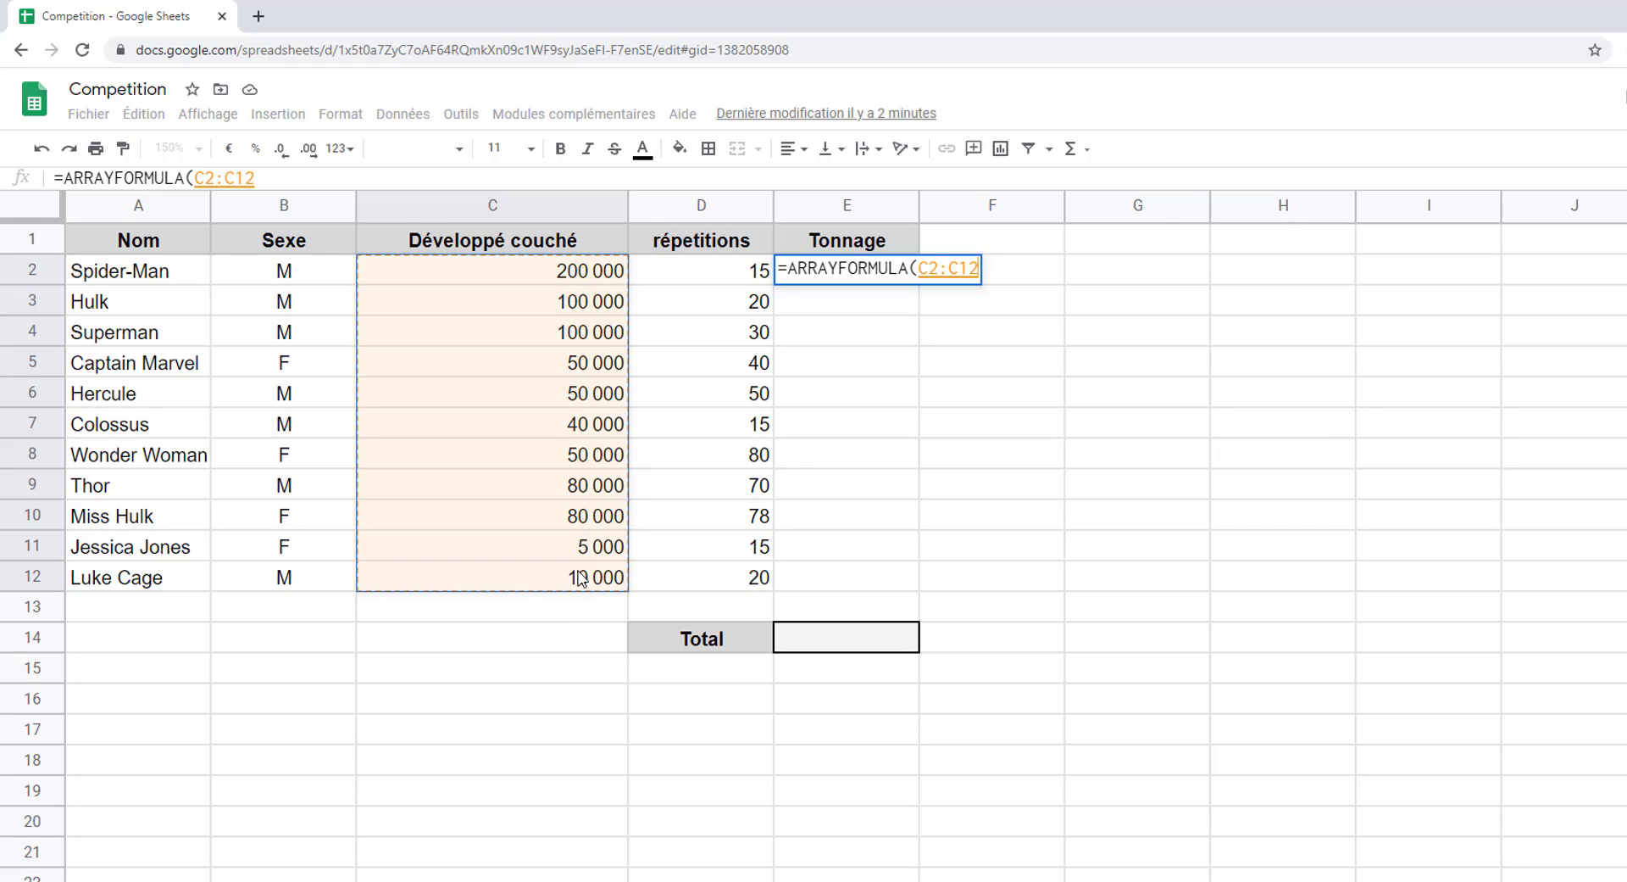
pyautogui.click(315, 177)
pyautogui.write('*')
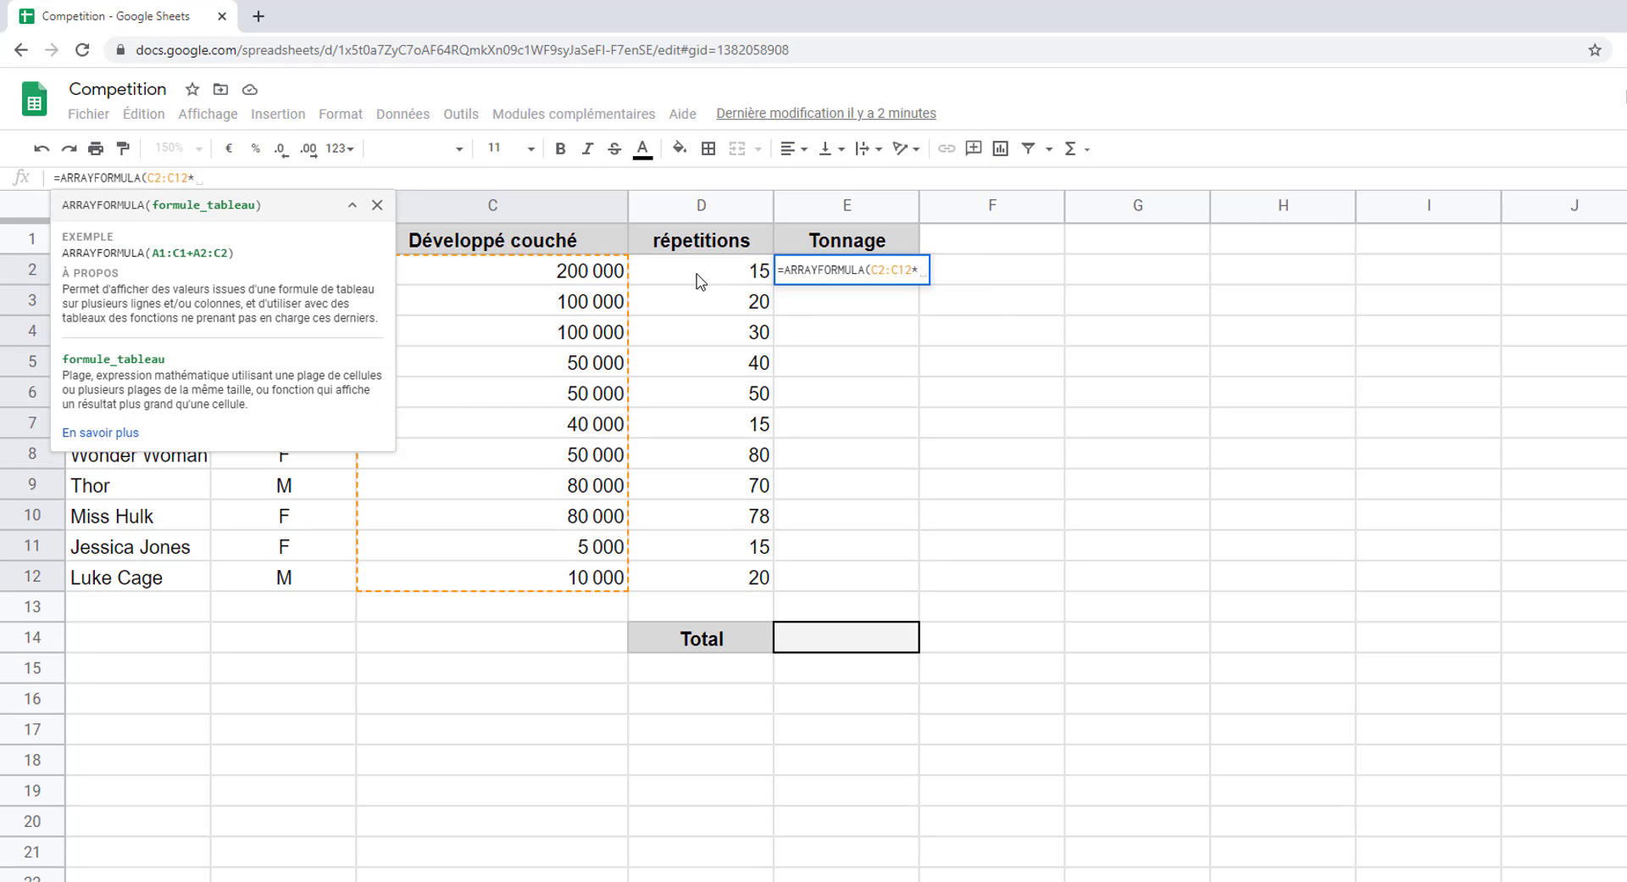
pyautogui.moveTo(699, 281); pyautogui.dragTo(701, 576)
pyautogui.write(')')
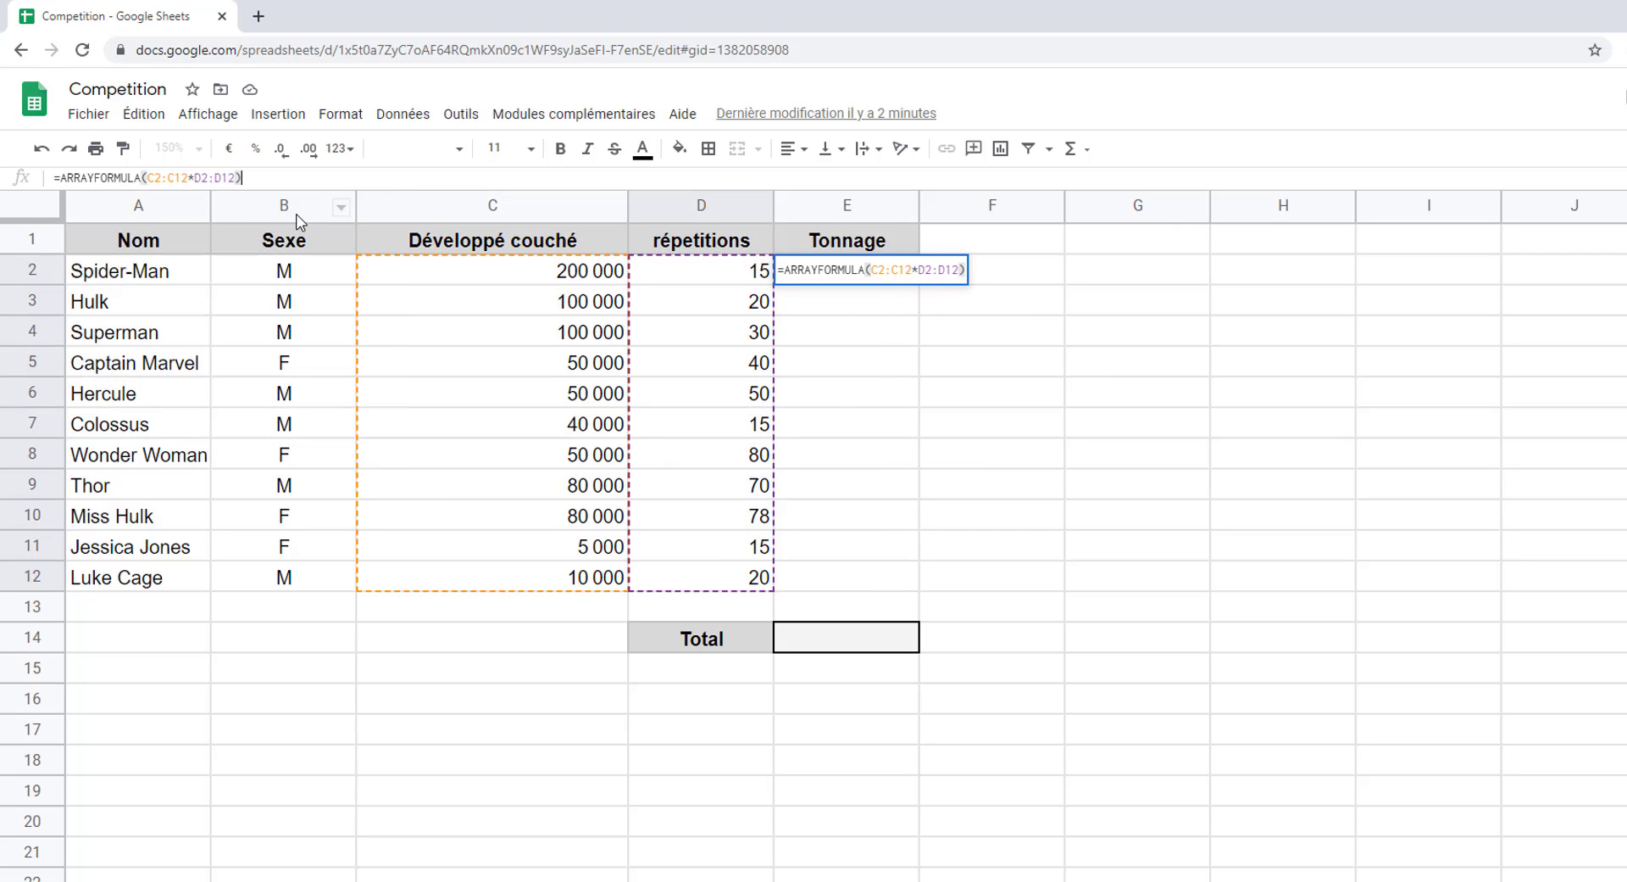
pyautogui.press('Return')
pyautogui.press('Up')
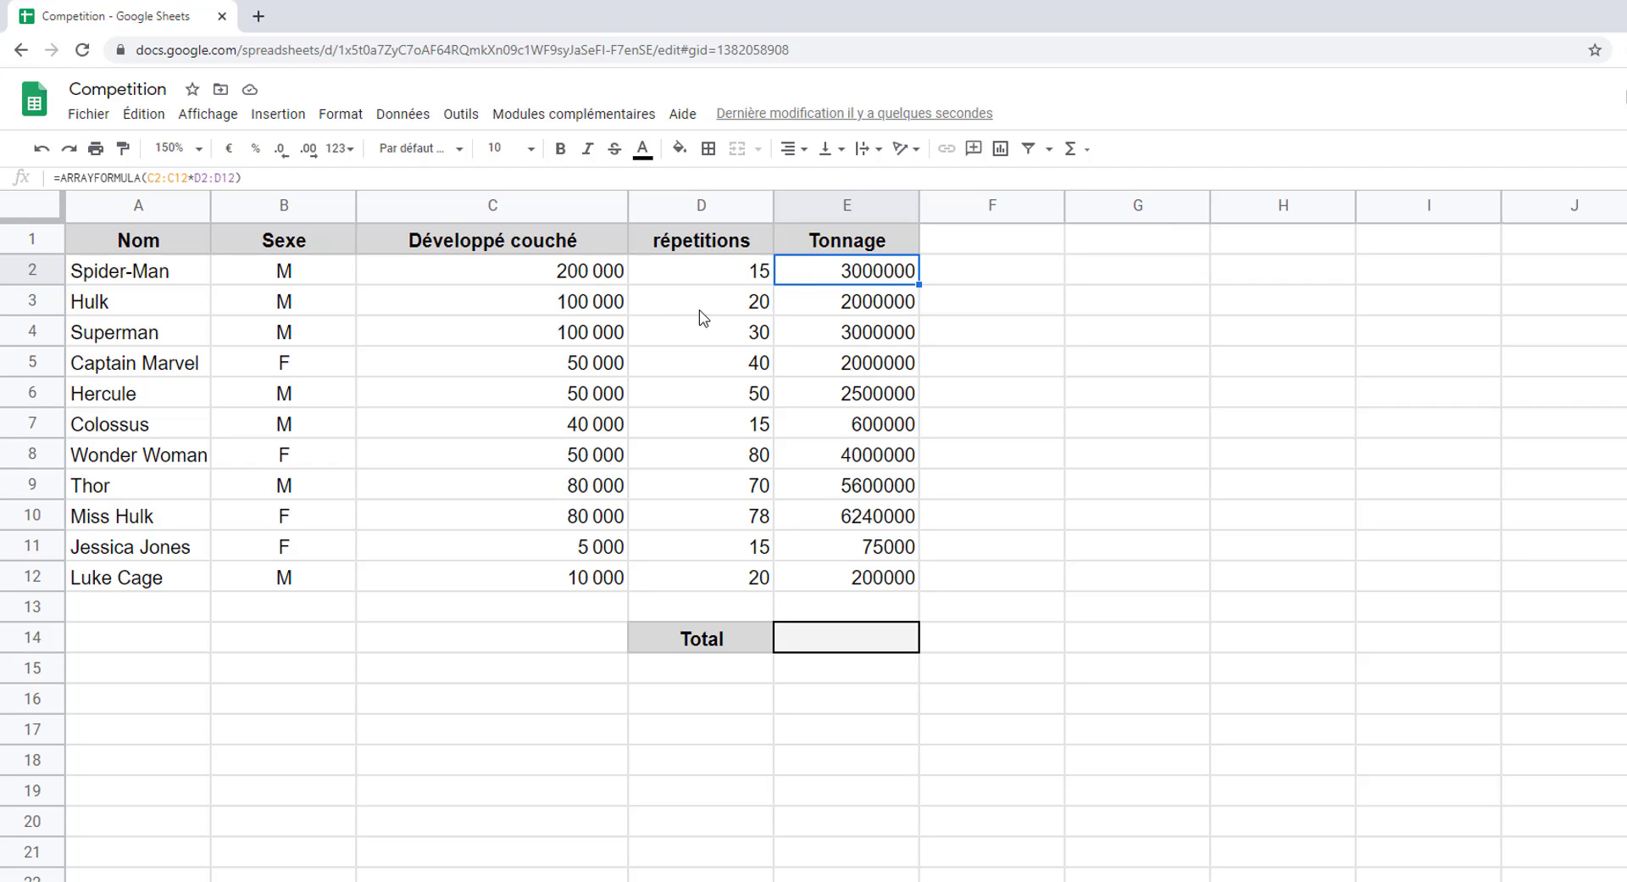
pyautogui.click(847, 304)
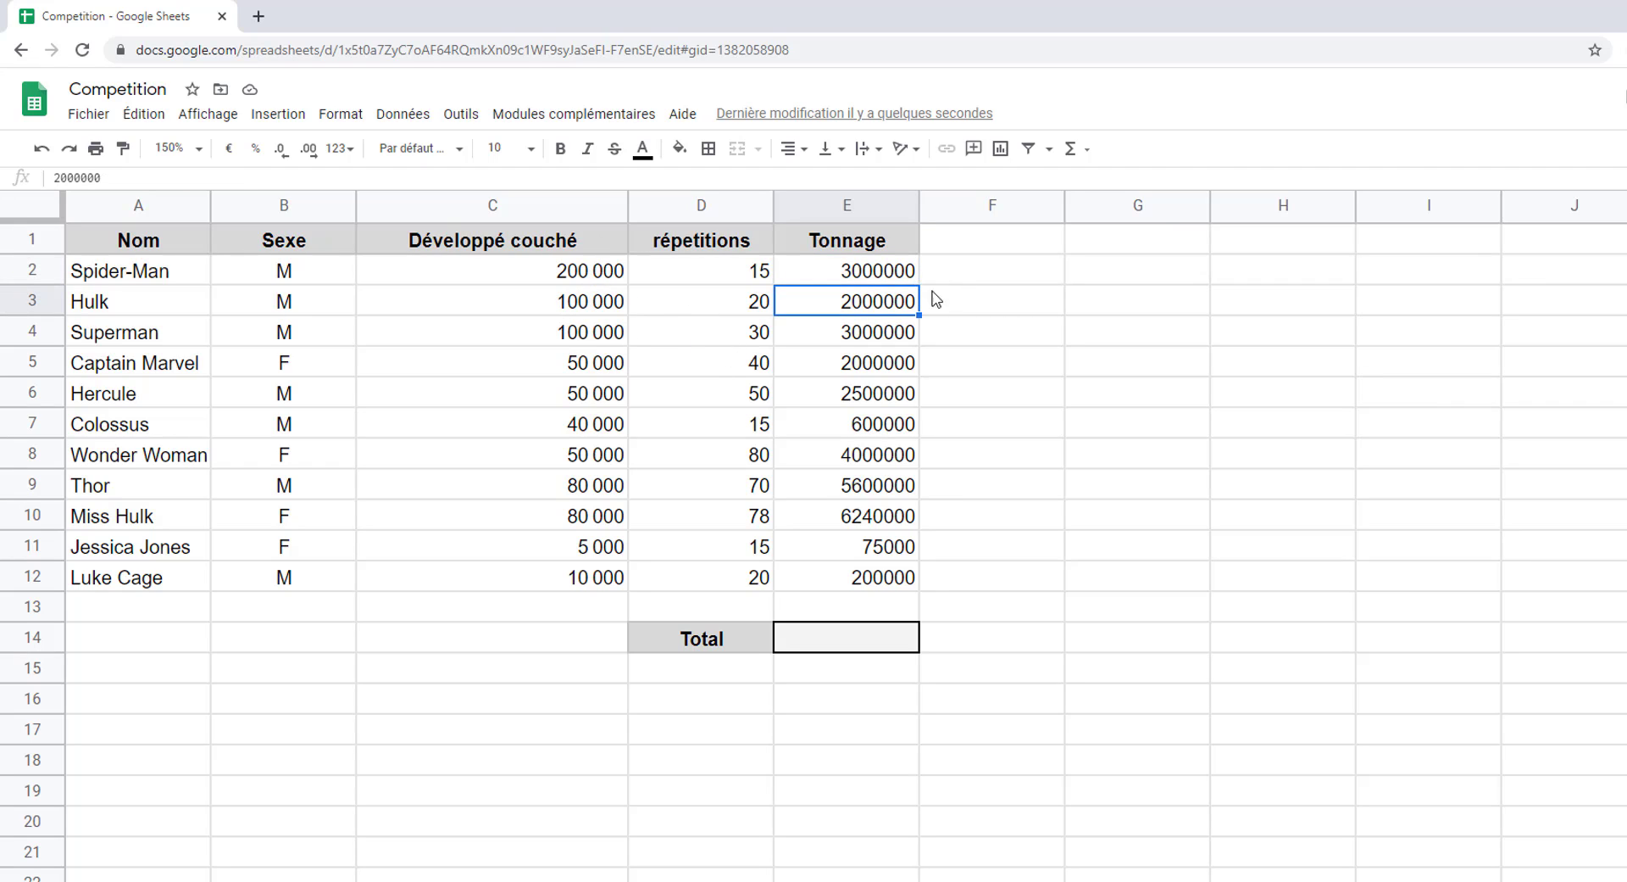
pyautogui.click(875, 330)
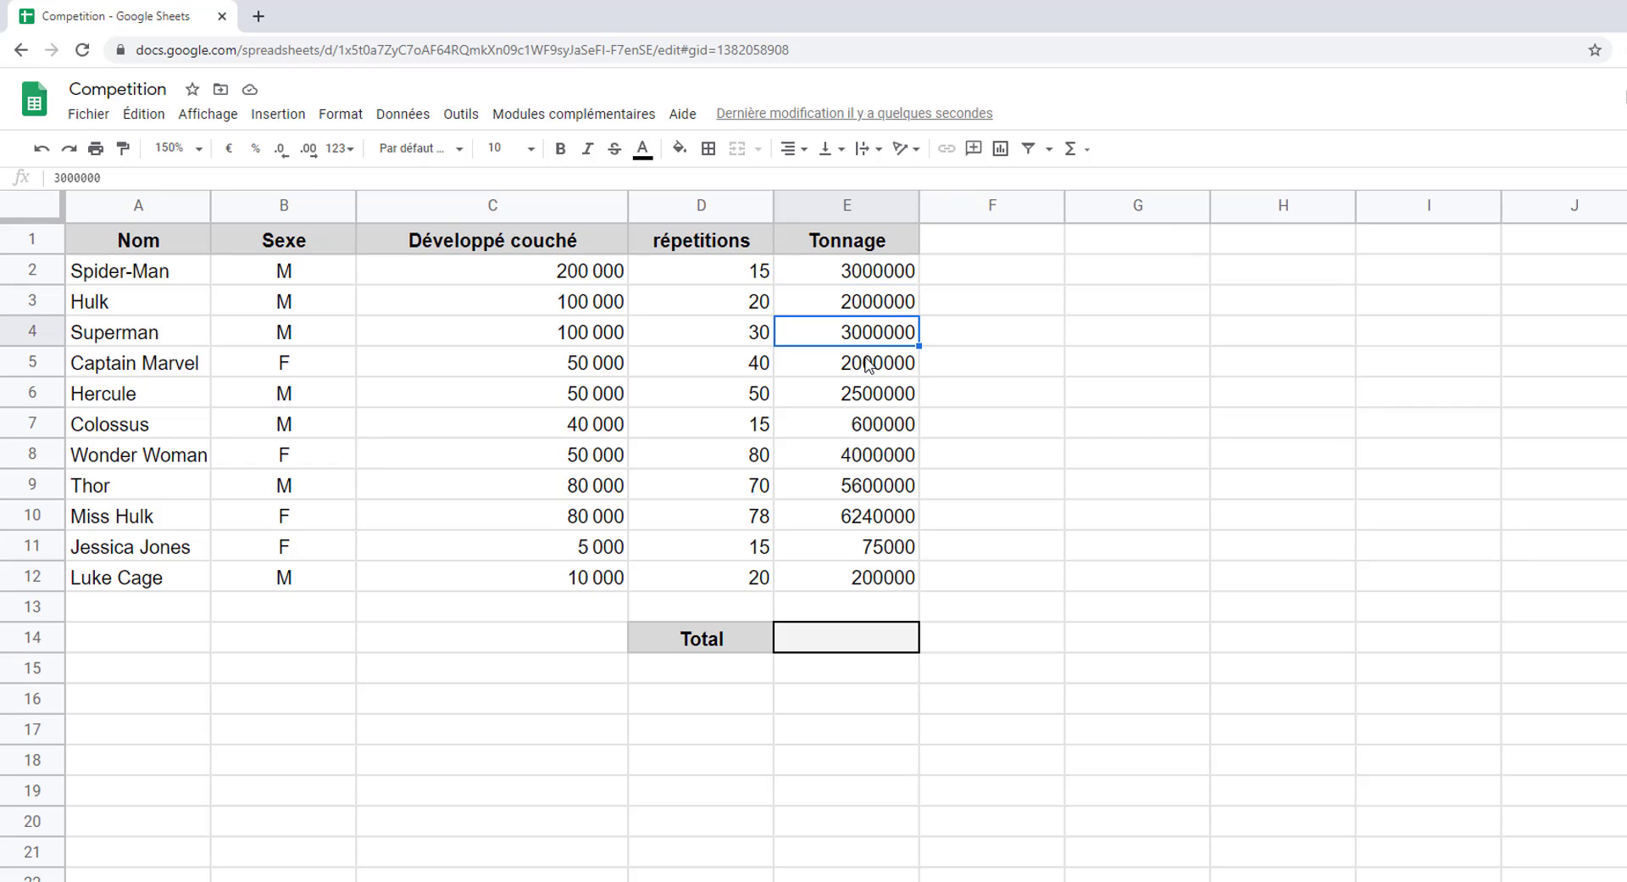
pyautogui.click(869, 364)
# - Calculate the total tonnage directly in E14 with =SOMME(ARRAYFORMULA(C2:C12*D2:D12))
pyautogui.click(846, 637)
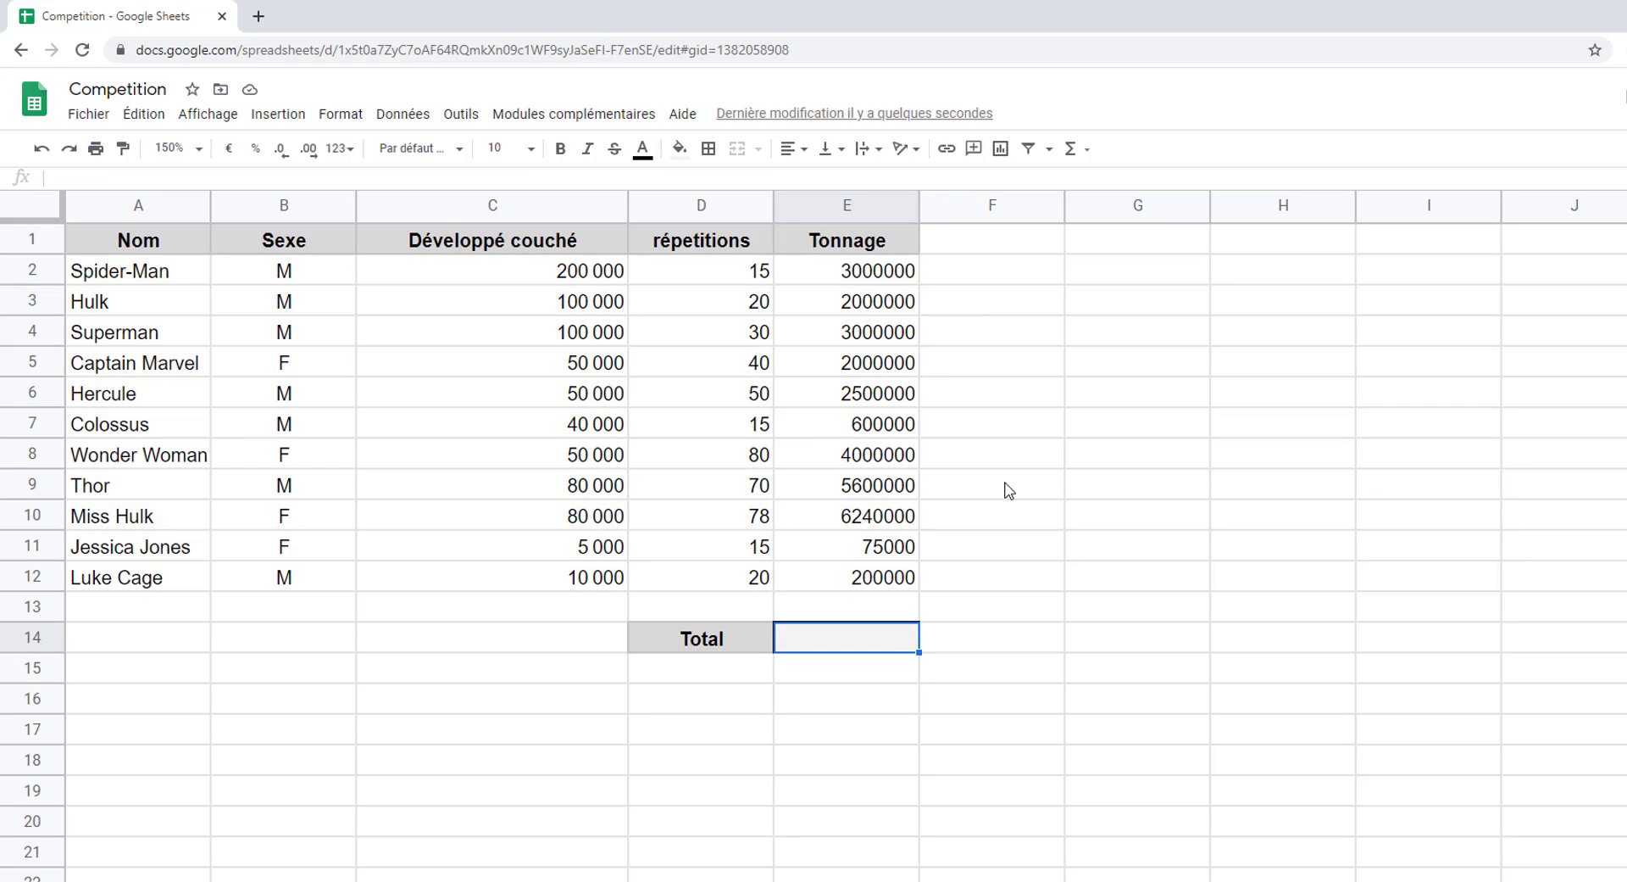
pyautogui.write('=')
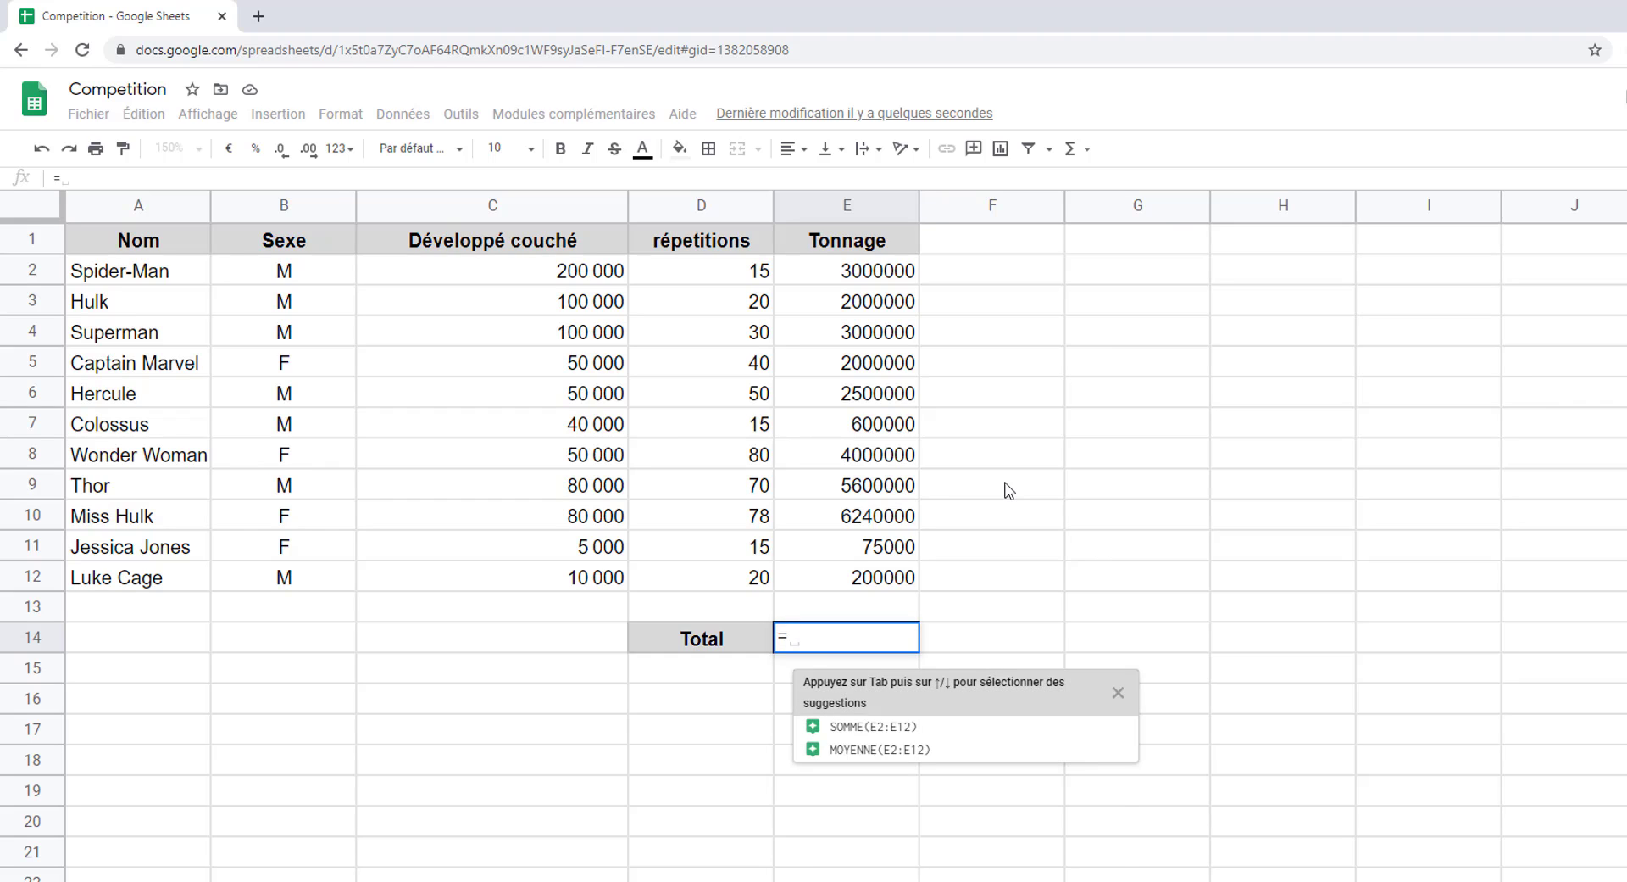
pyautogui.write('ARR')
pyautogui.click(852, 746)
pyautogui.click(557, 273)
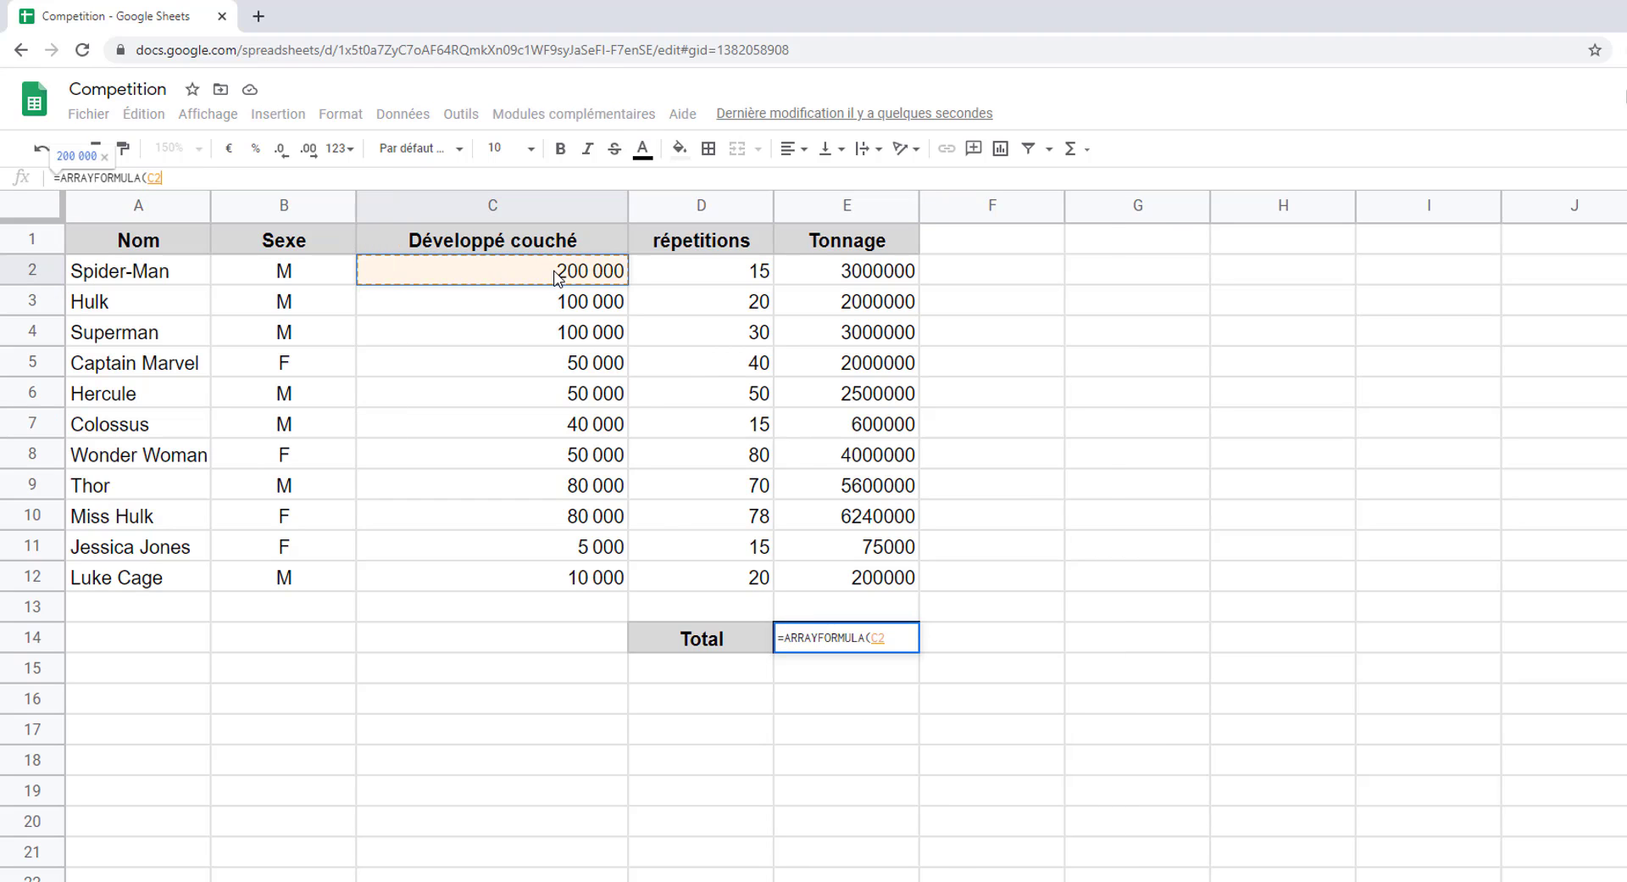
pyautogui.moveTo(557, 276); pyautogui.dragTo(560, 580)
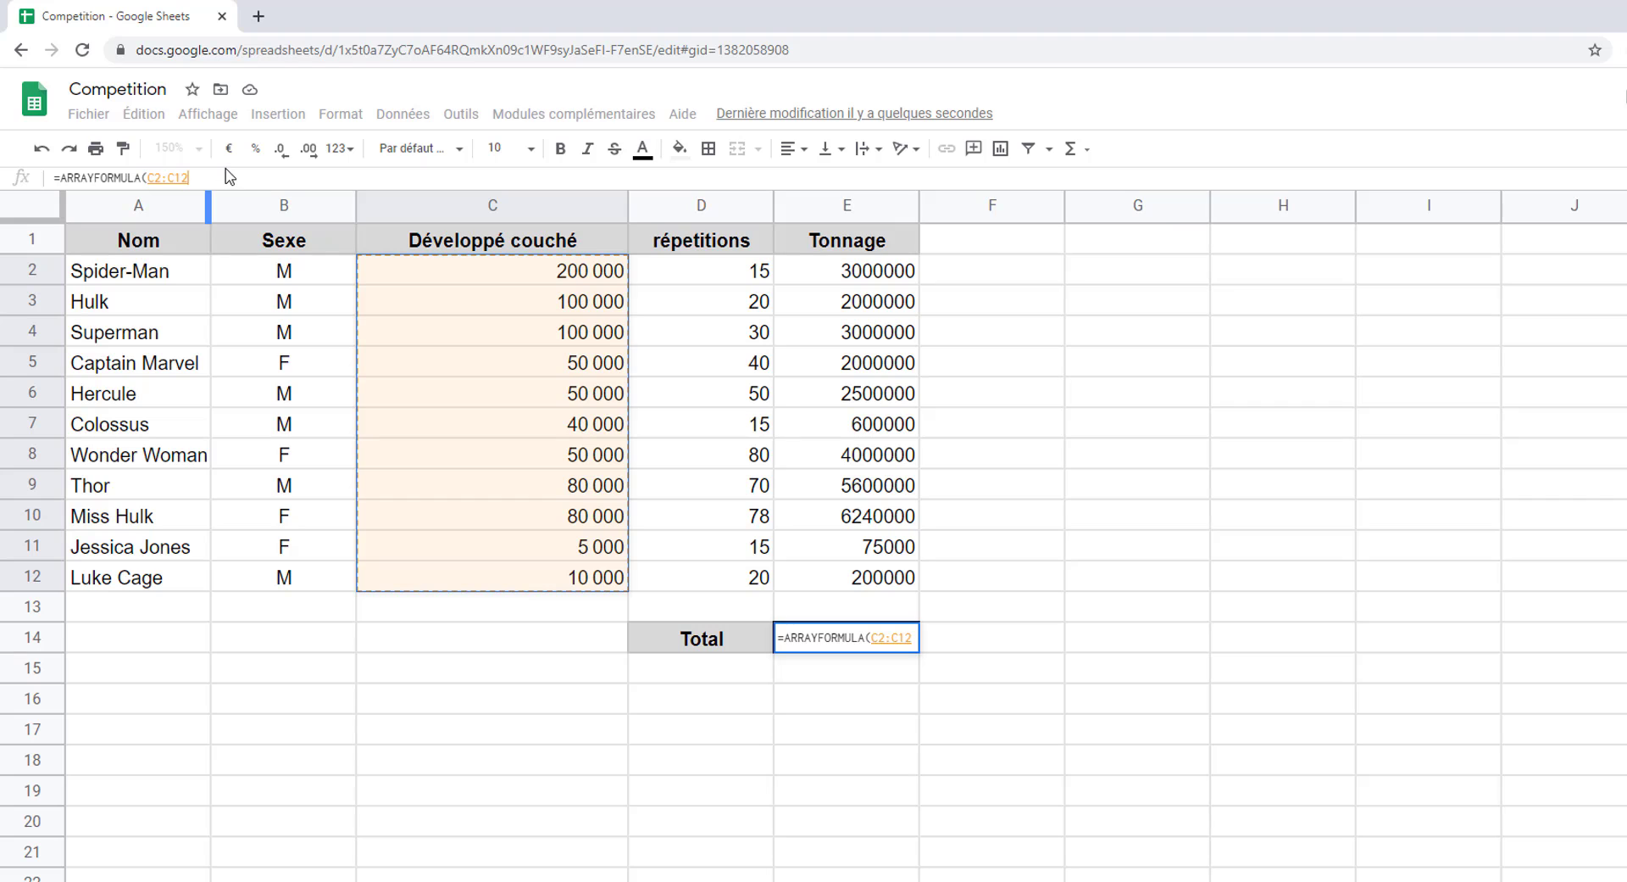
pyautogui.write('*')
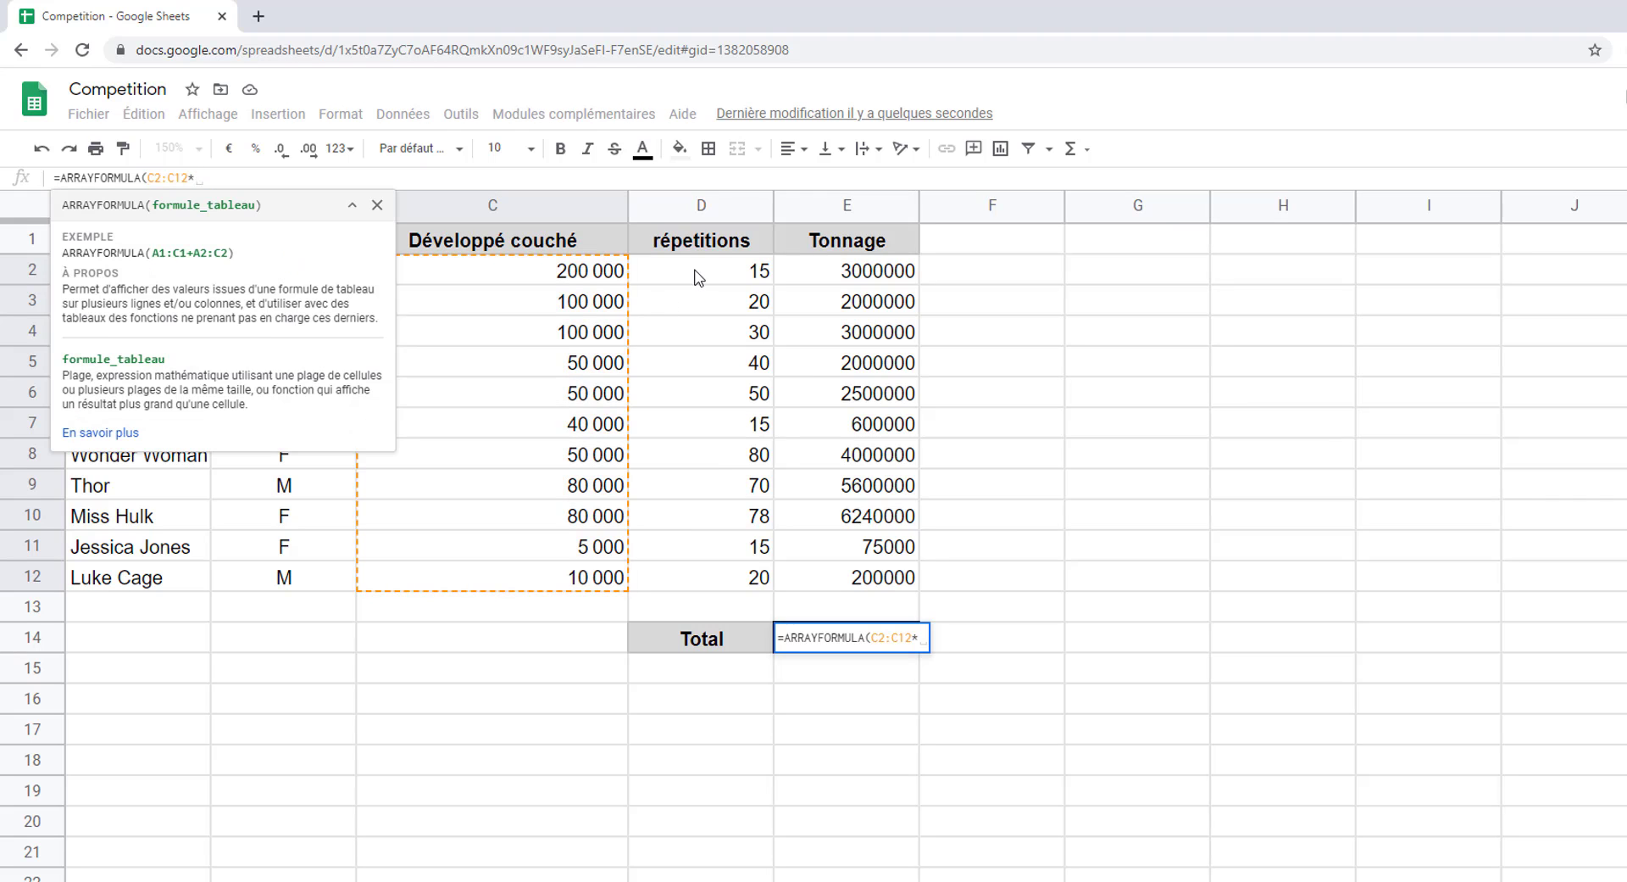
pyautogui.moveTo(700, 272); pyautogui.dragTo(703, 332)
pyautogui.moveTo(707, 424); pyautogui.dragTo(715, 576)
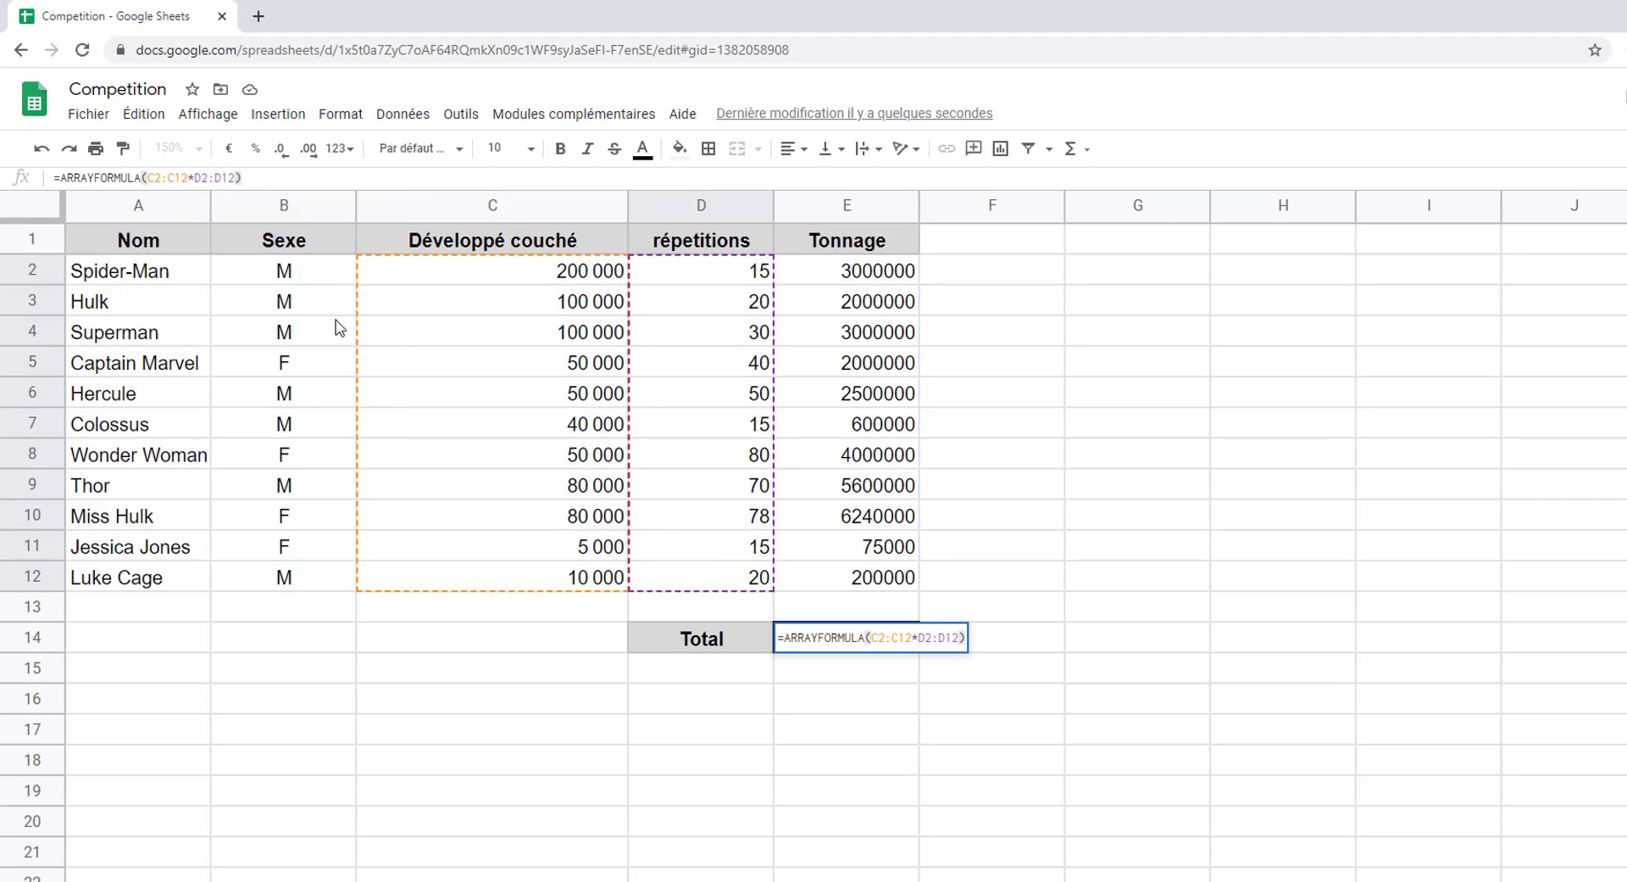
pyautogui.write(')')
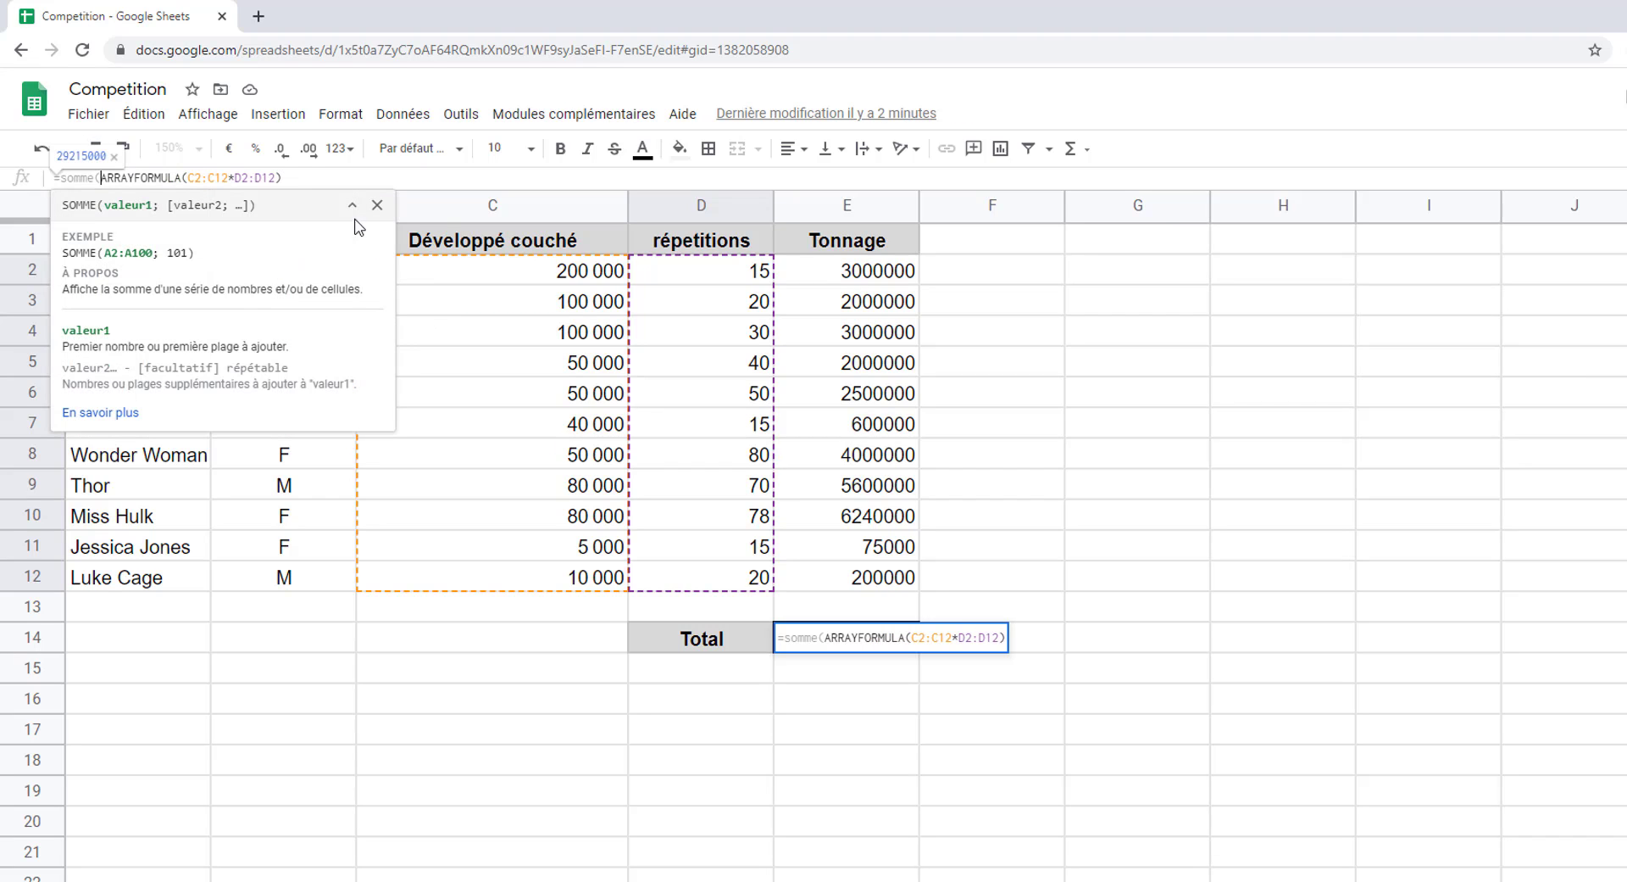
pyautogui.press('Return')
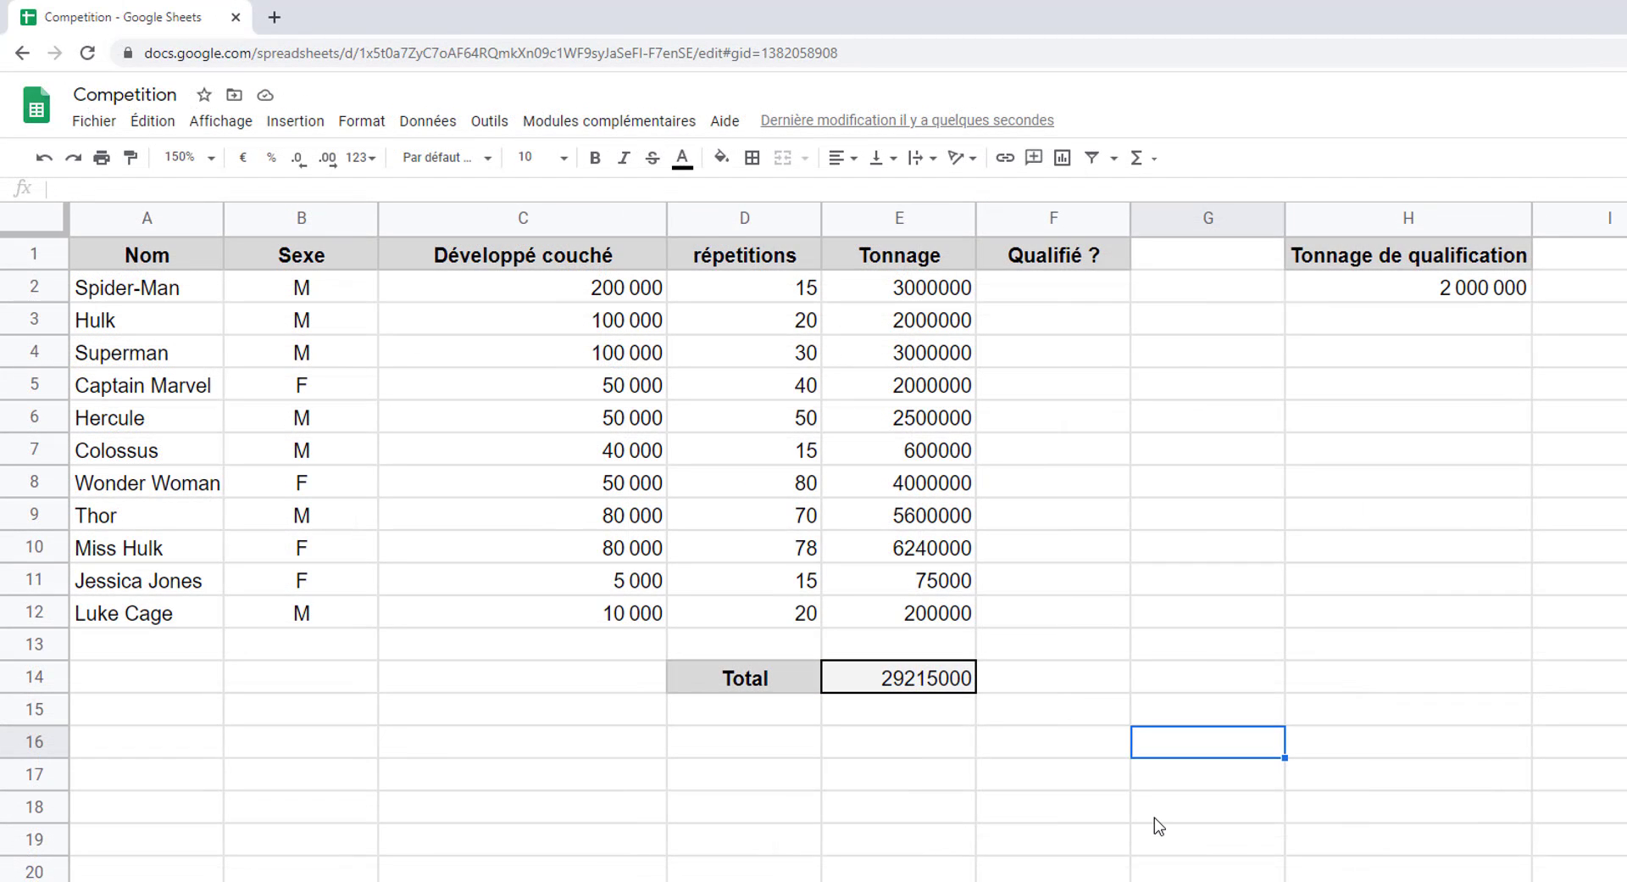
# - Enter =SI(E2>$H$2;"qualifié";"") in F2 to compare the first competitor's tonnage with the qualification tonnage
pyautogui.click(1487, 295)
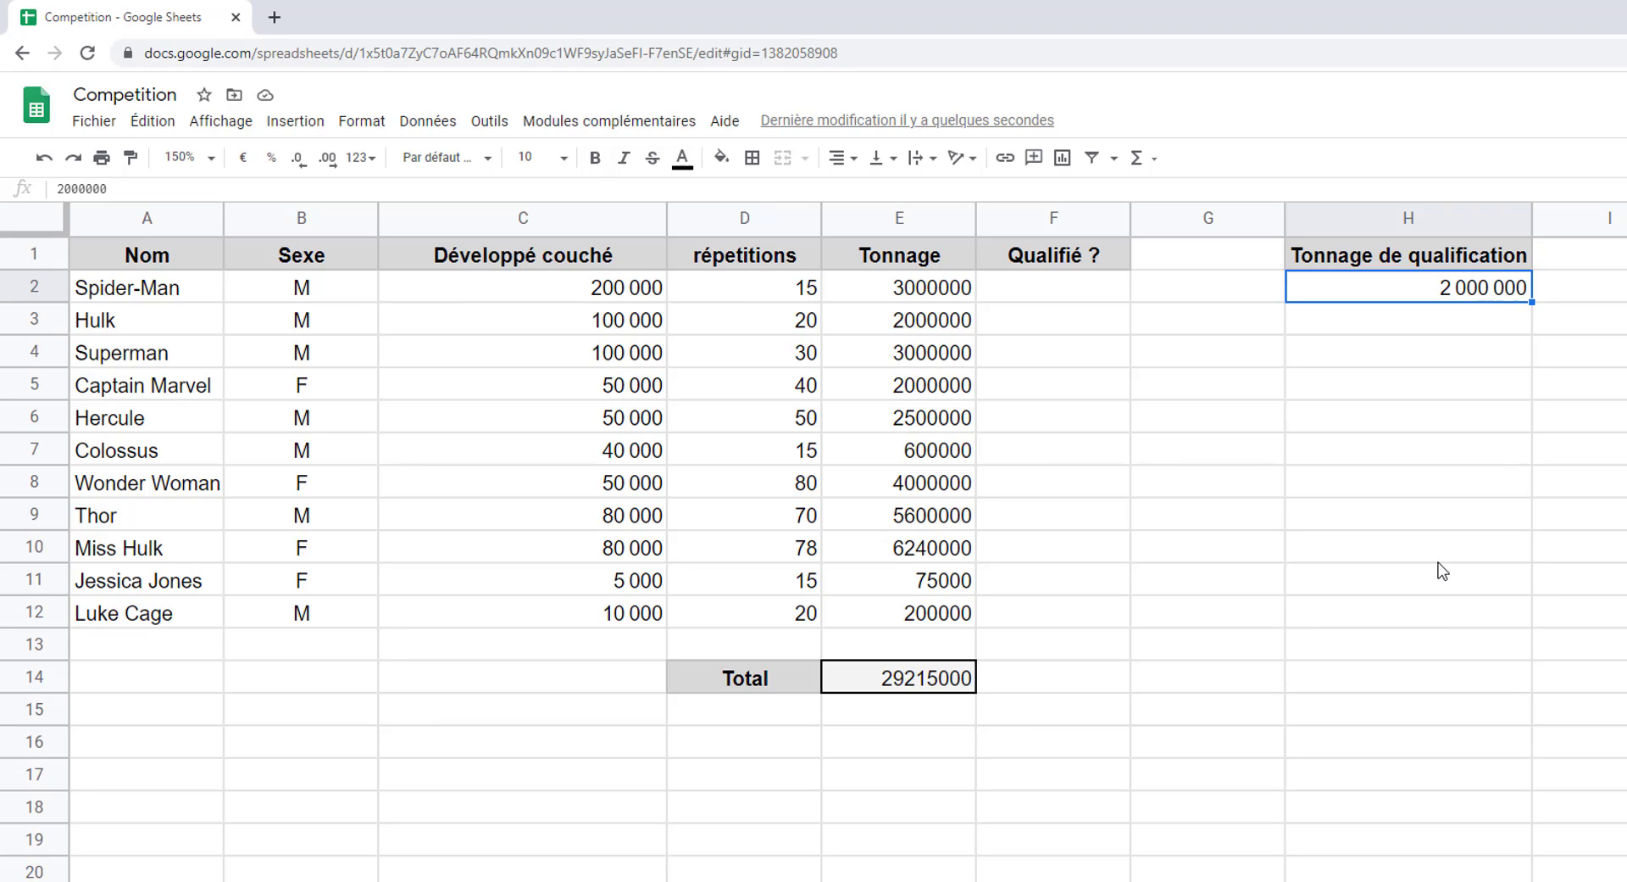
pyautogui.click(1081, 291)
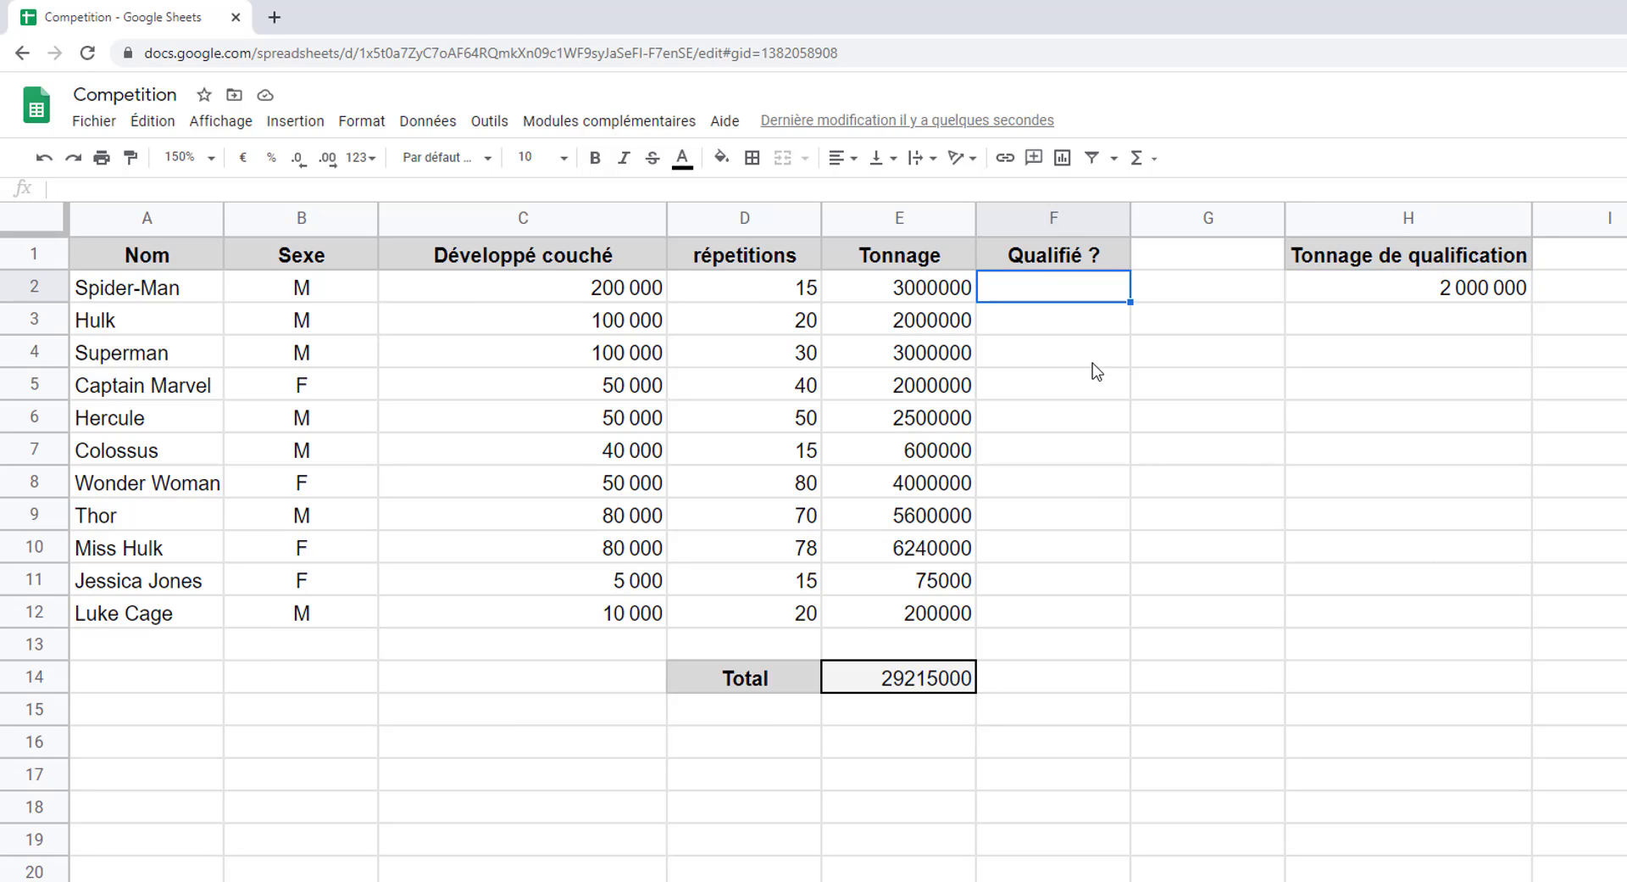
pyautogui.write('=')
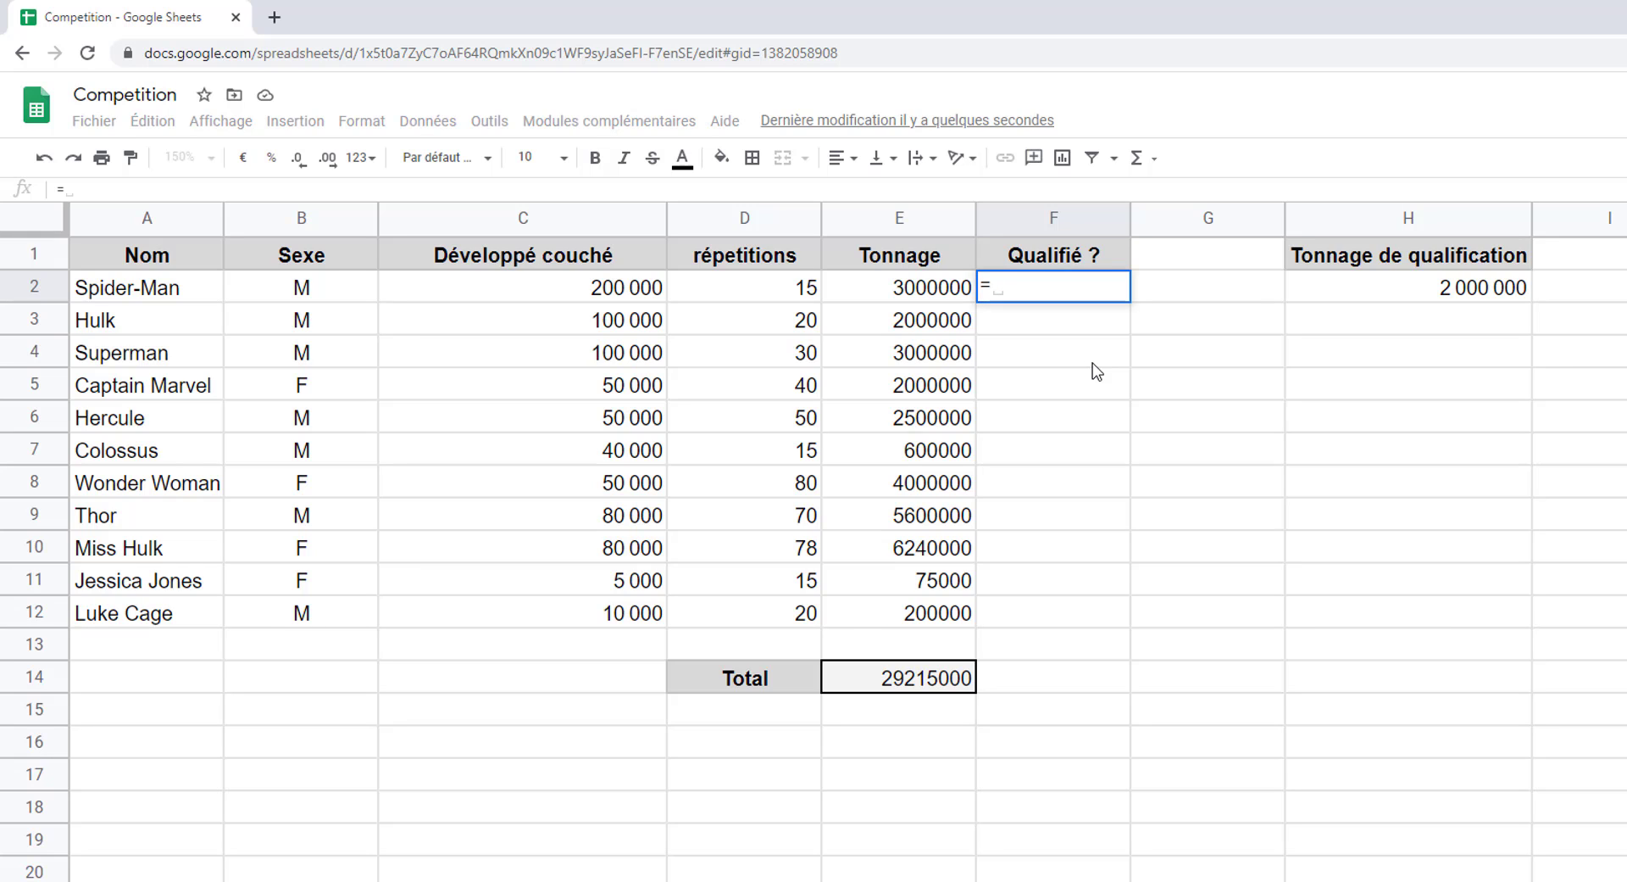
pyautogui.write('si(')
pyautogui.click(911, 292)
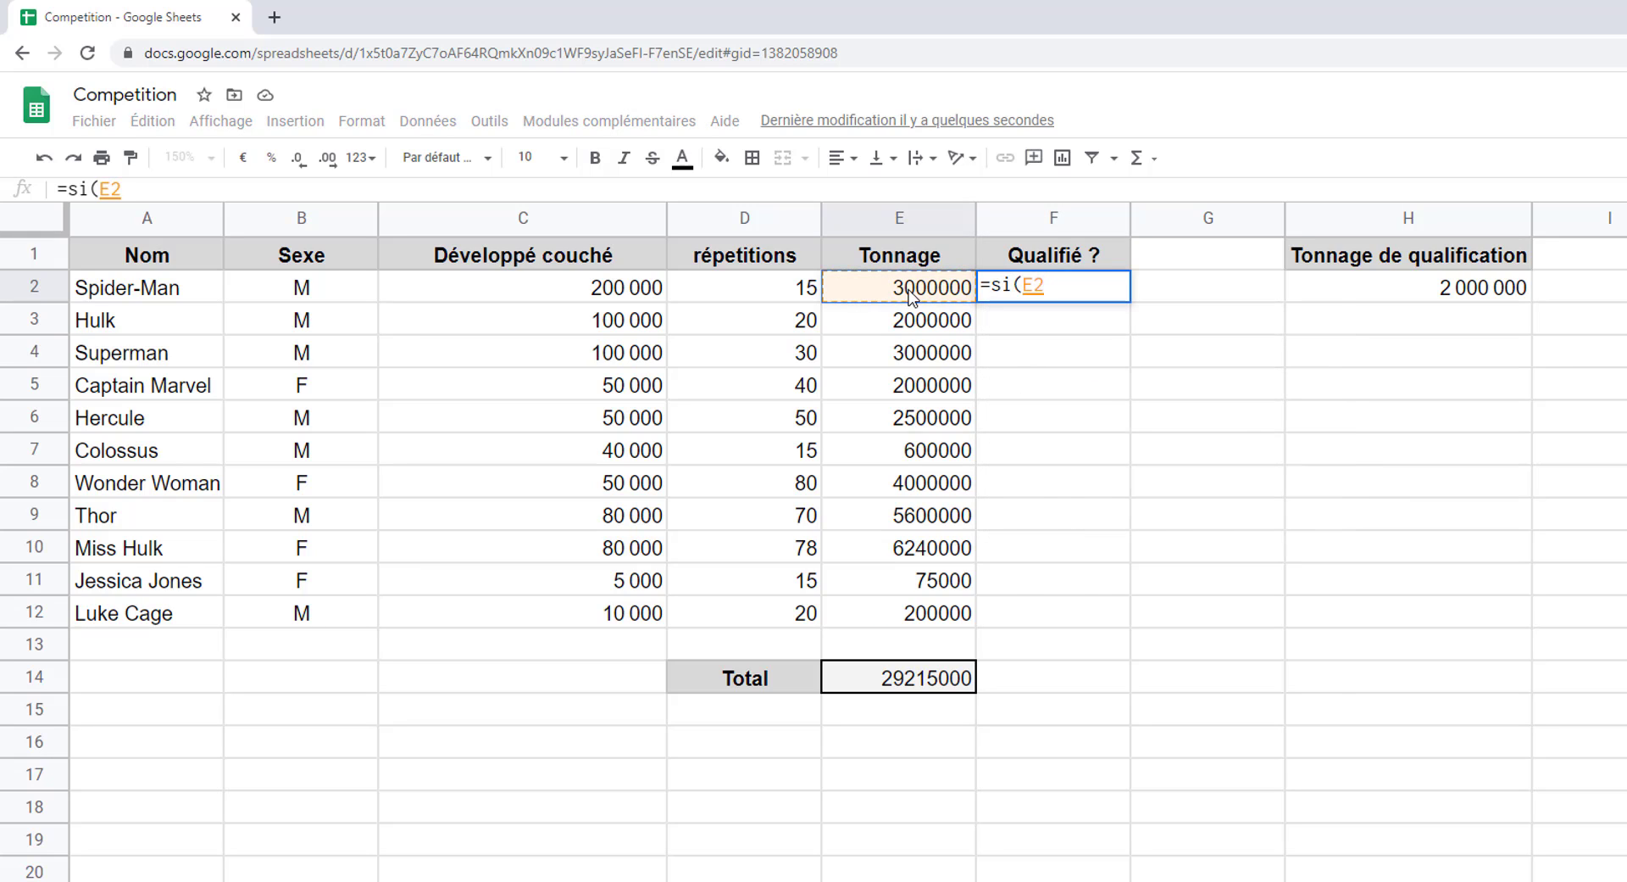
pyautogui.write('>')
pyautogui.click(1522, 297)
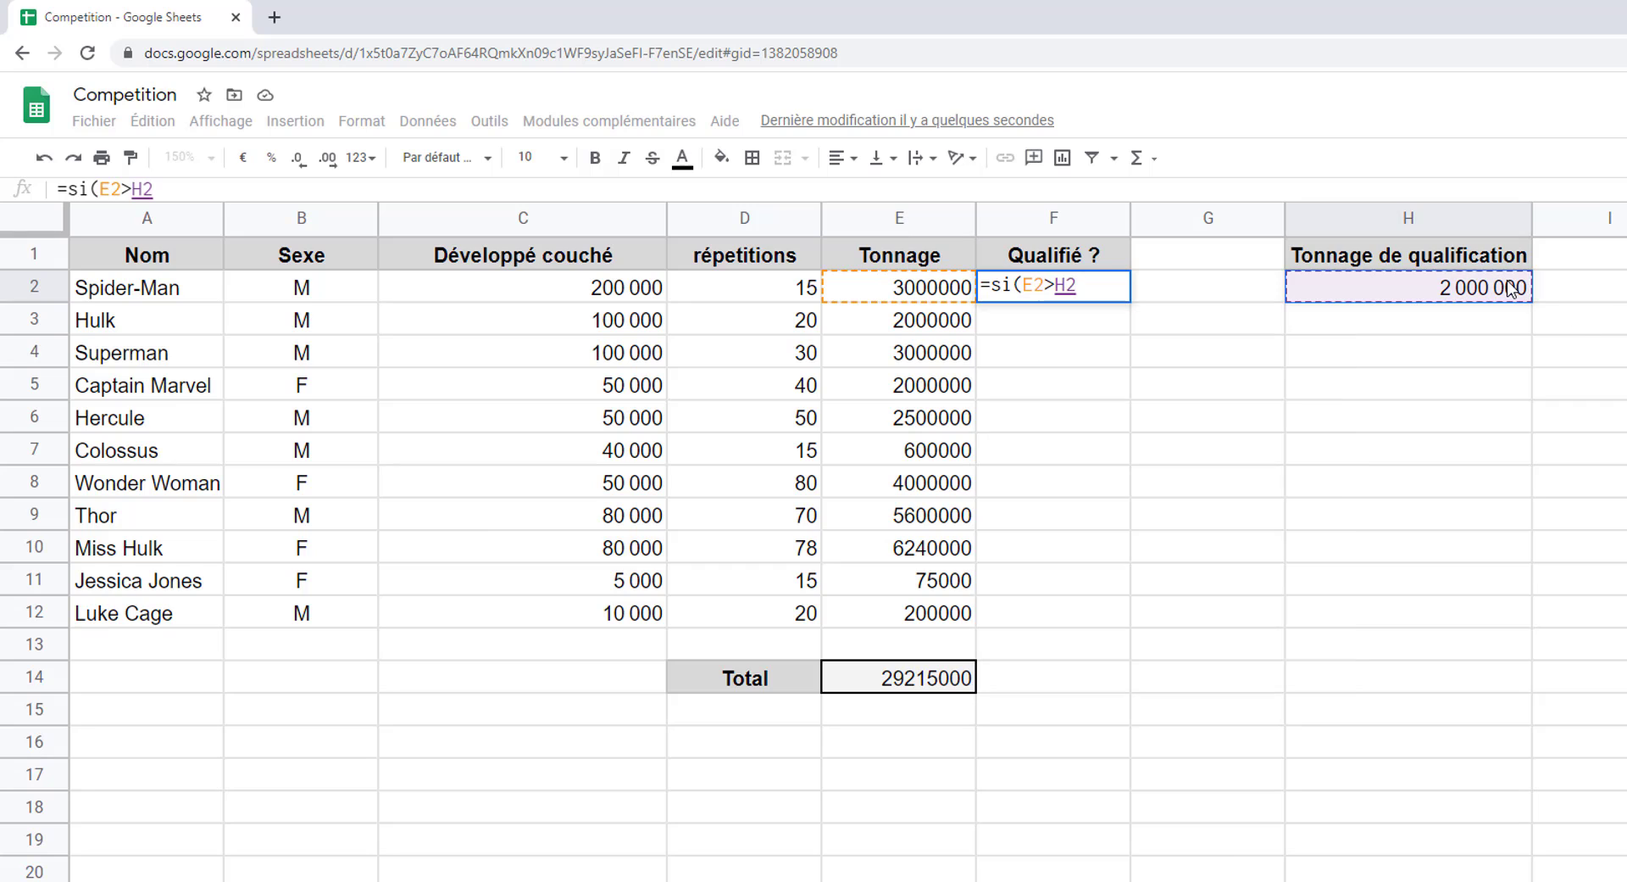
pyautogui.click(1069, 288)
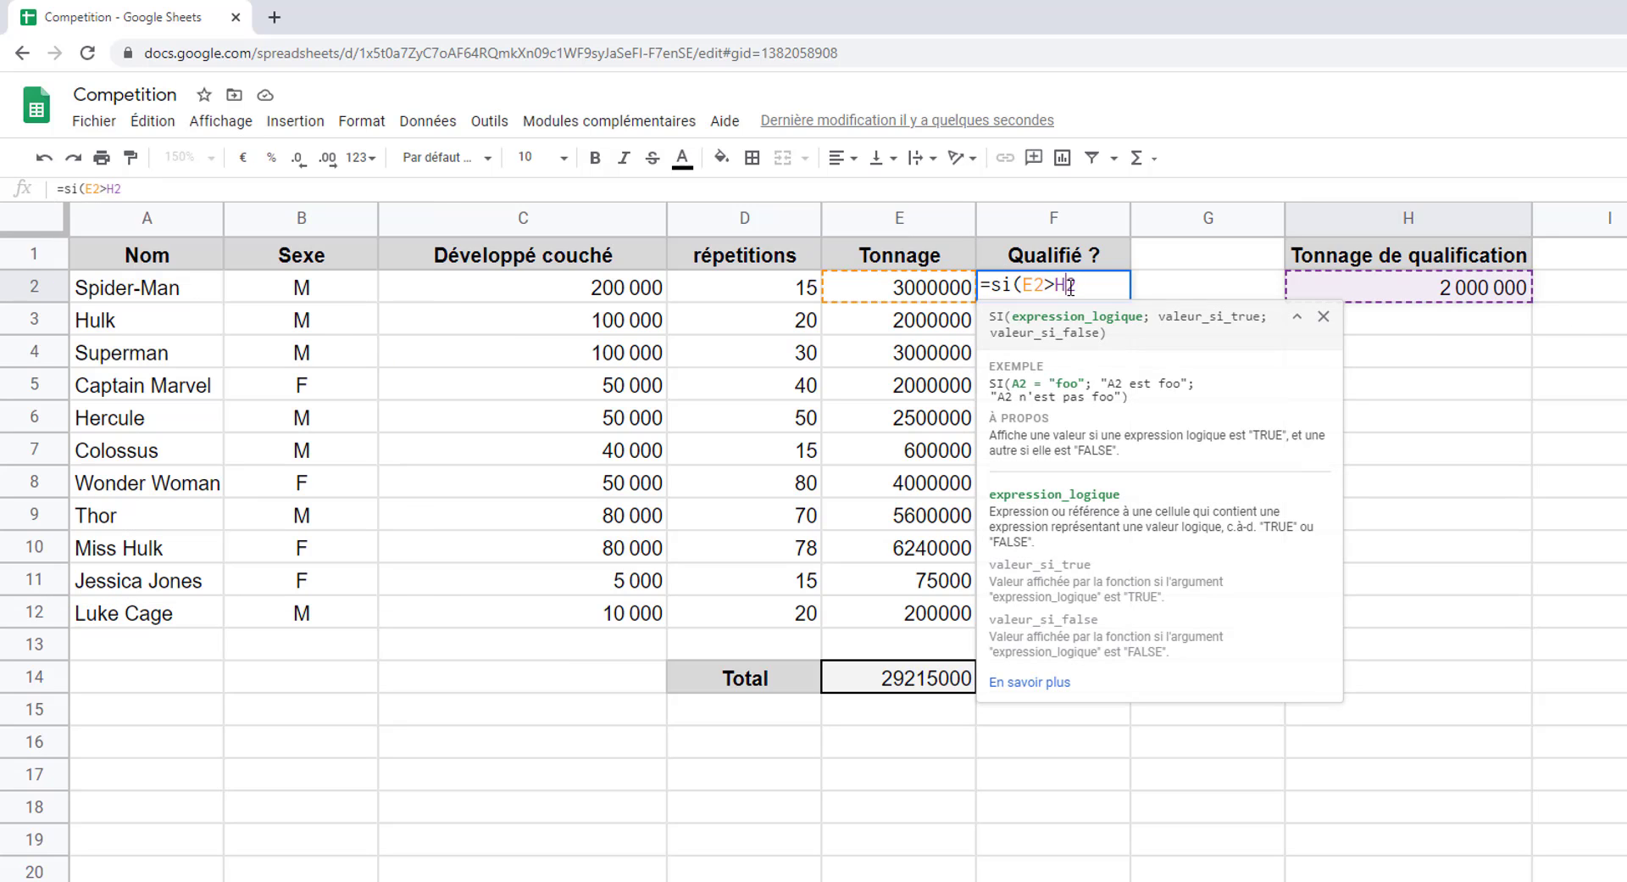
pyautogui.press('F4')
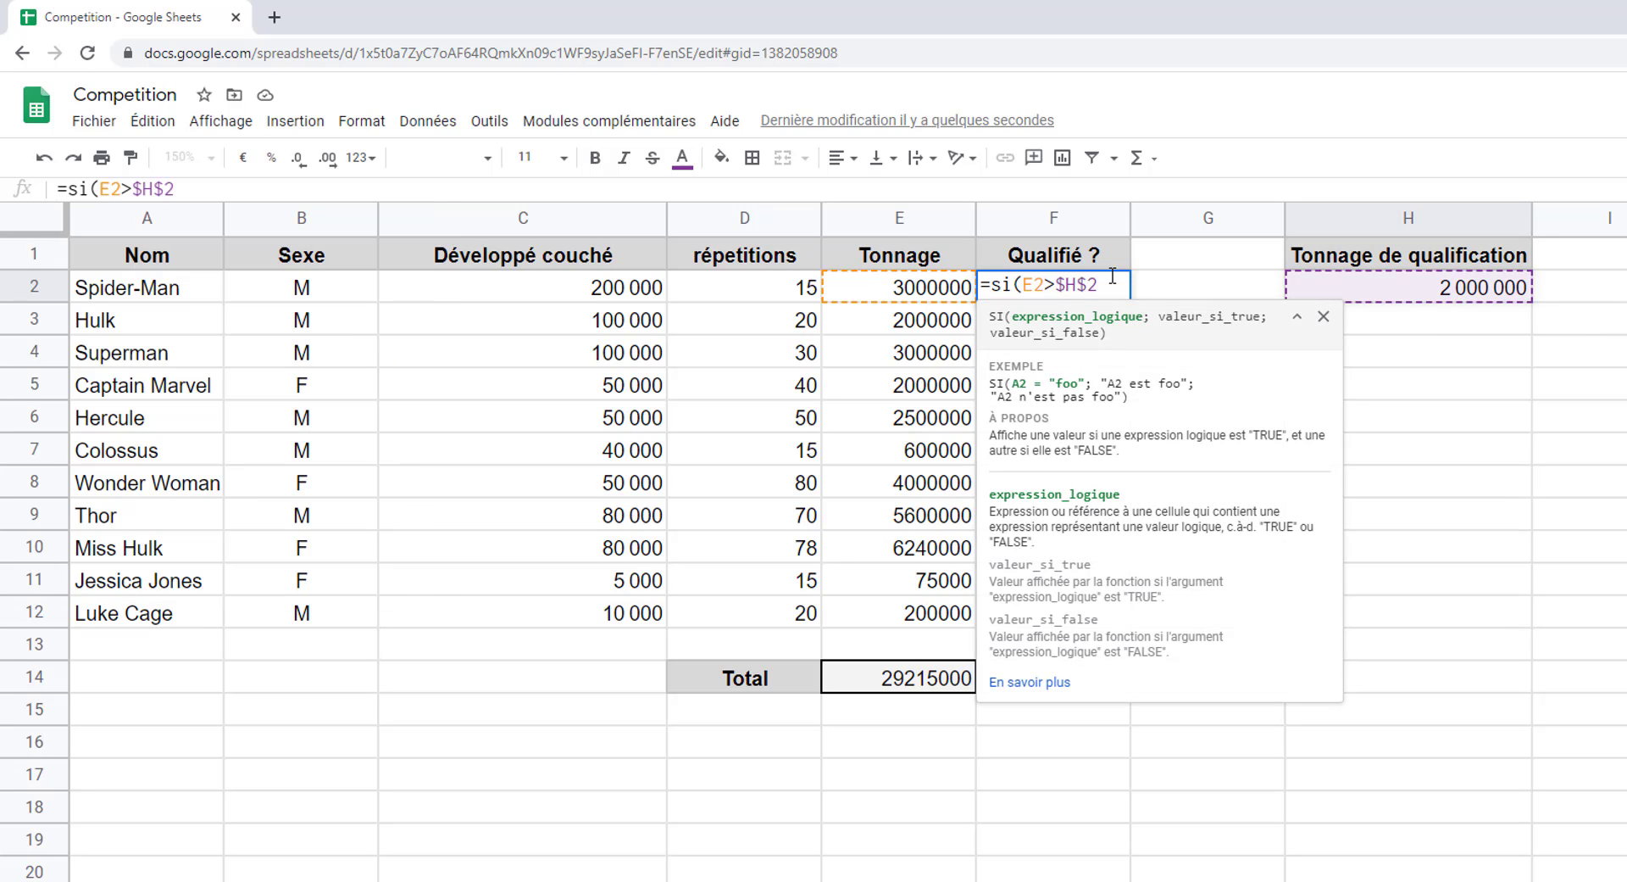
pyautogui.write(';"')
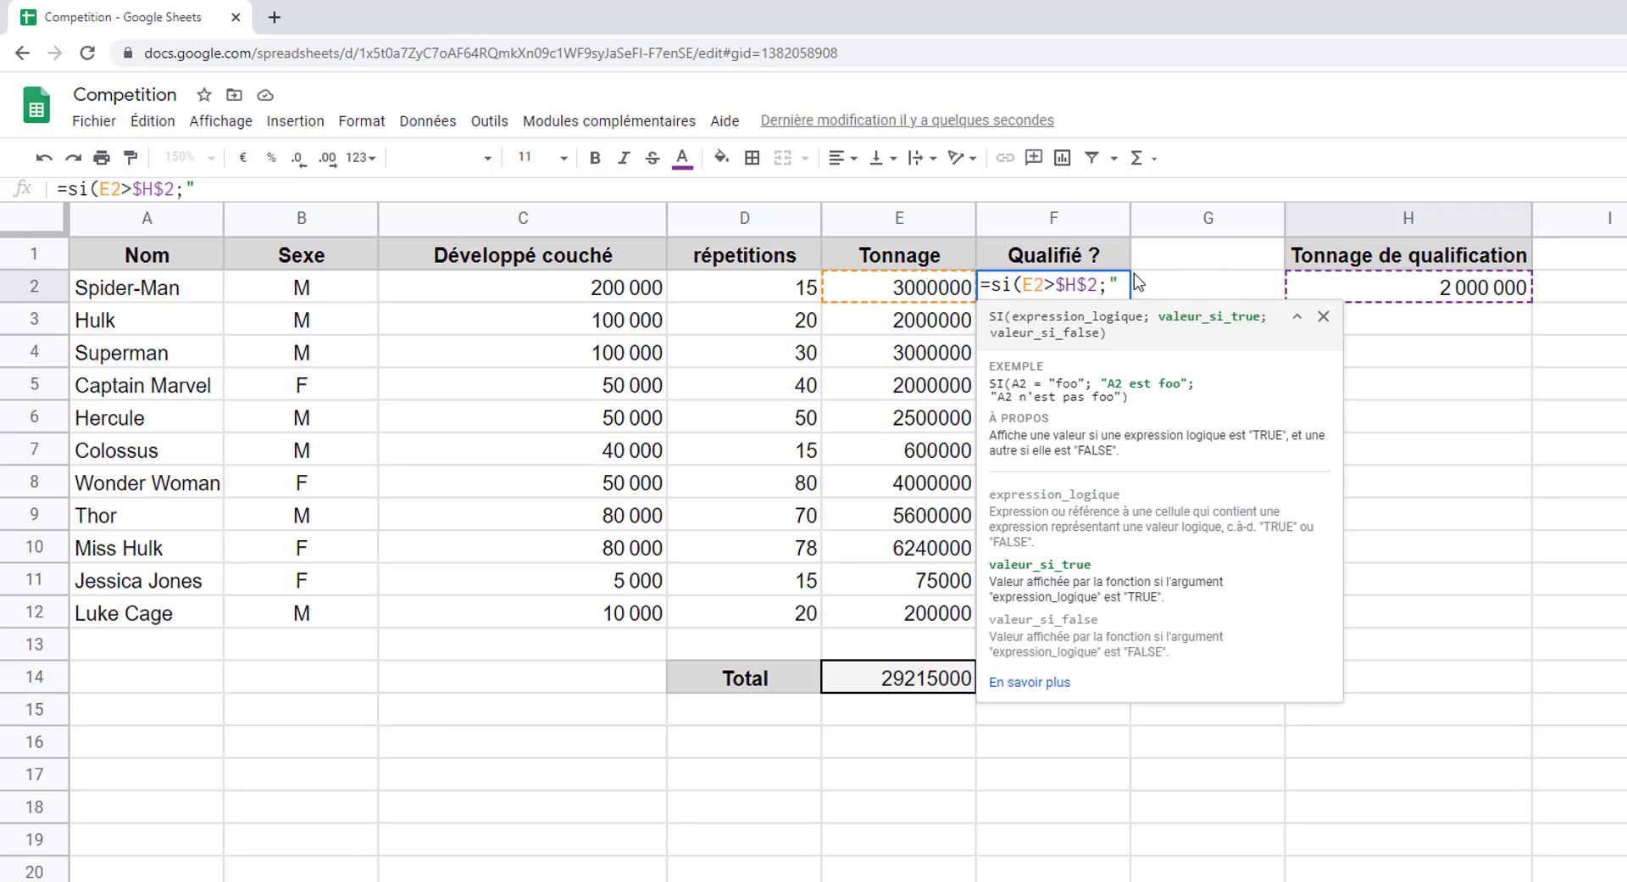
pyautogui.write('qualifié"')
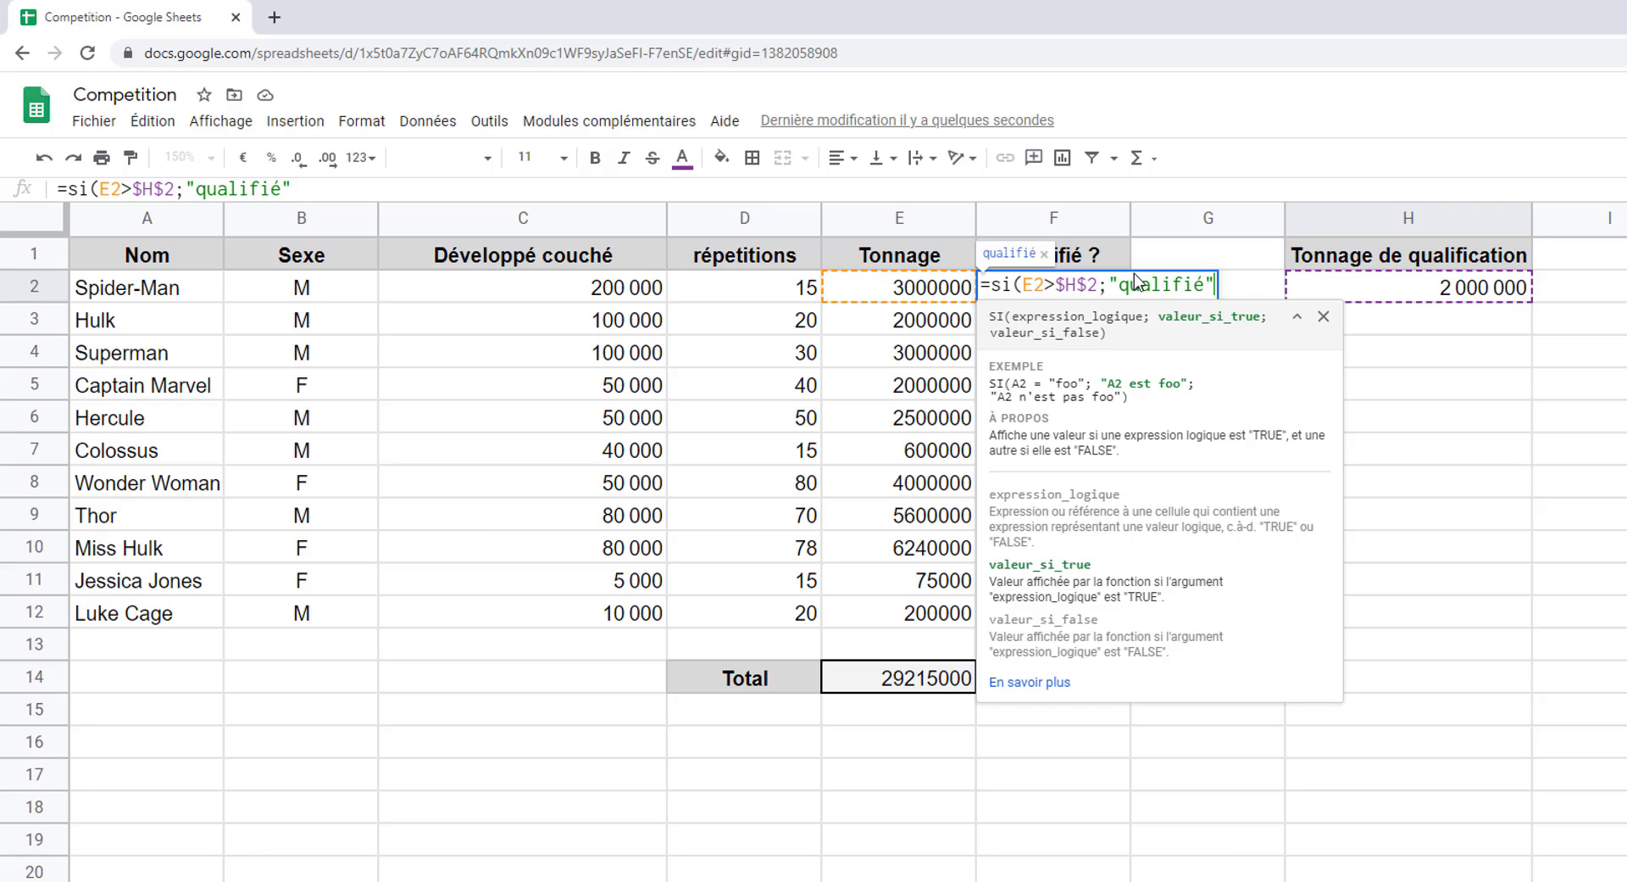
pyautogui.write(';"')
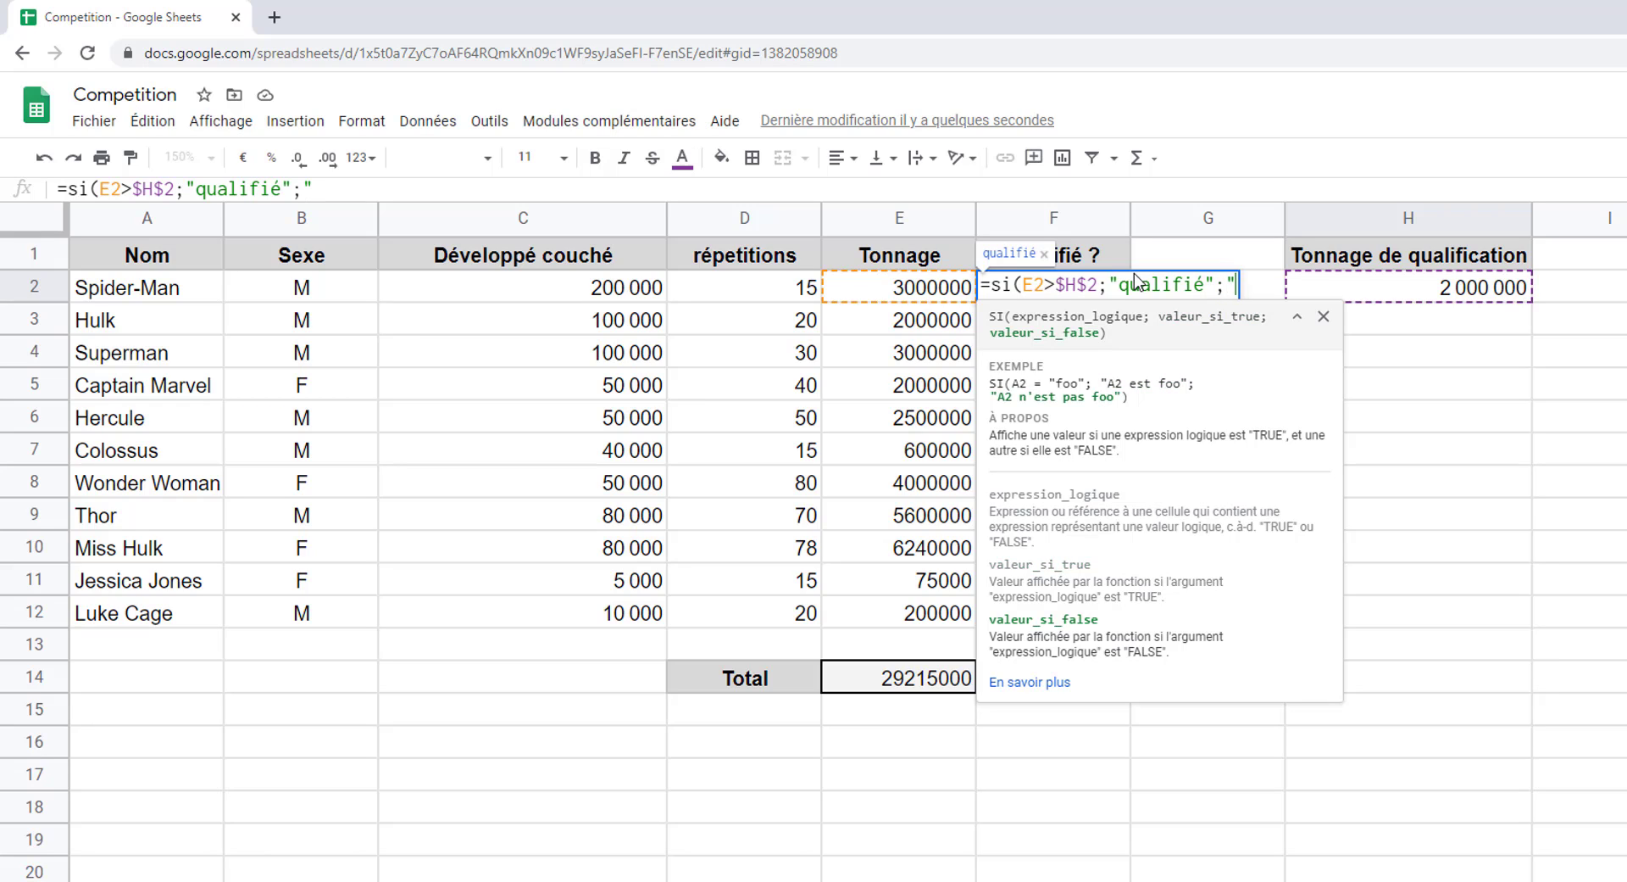
pyautogui.write('")')
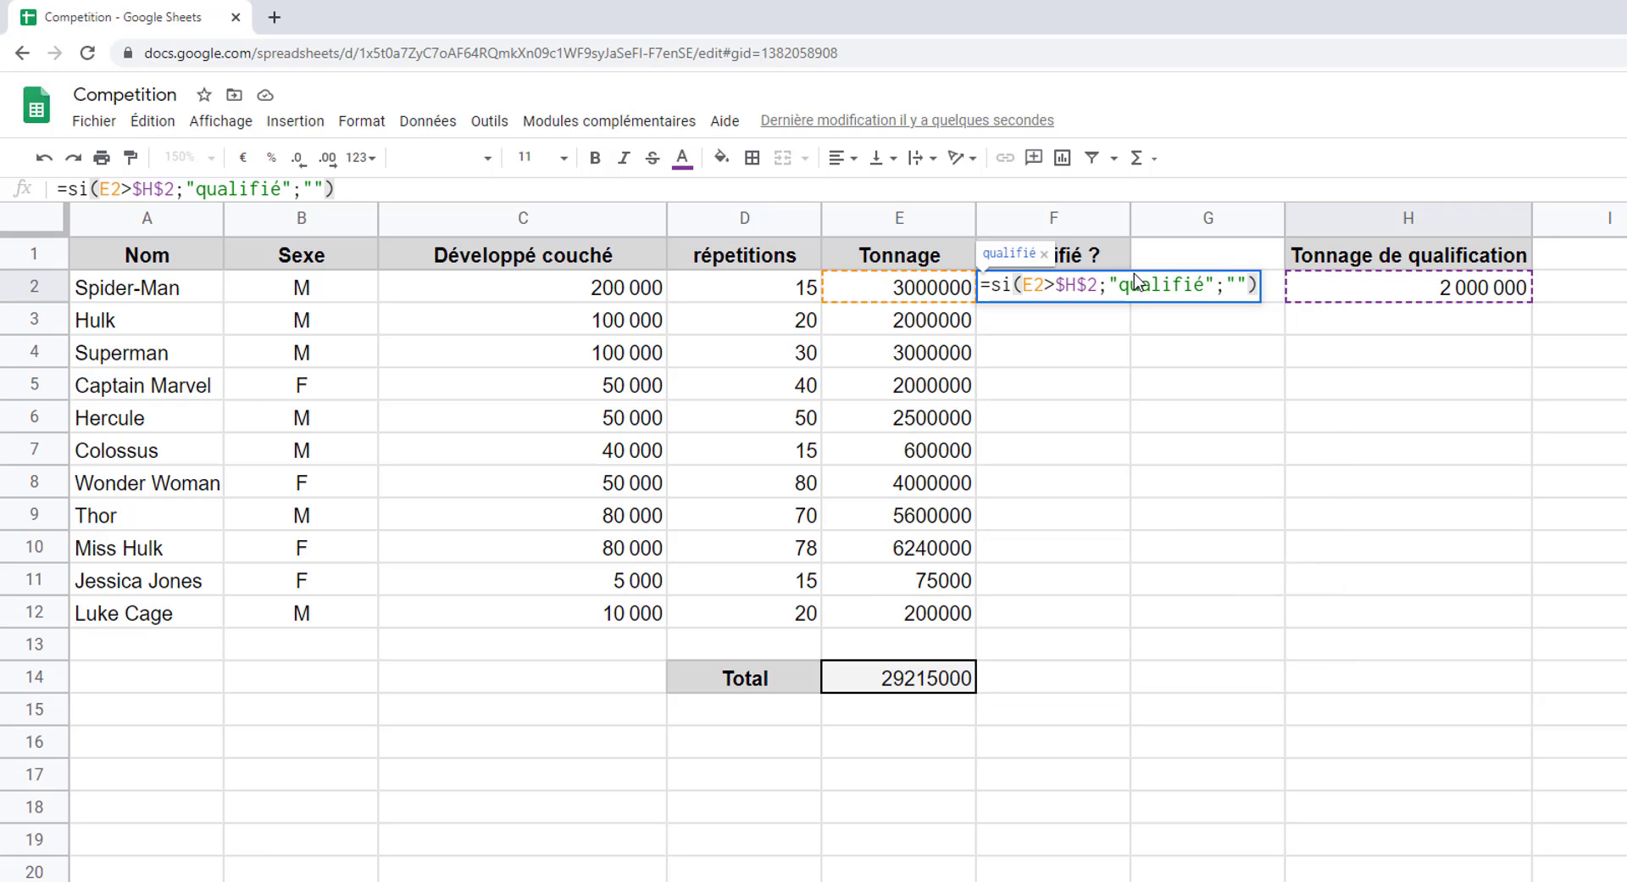
pyautogui.press('Return')
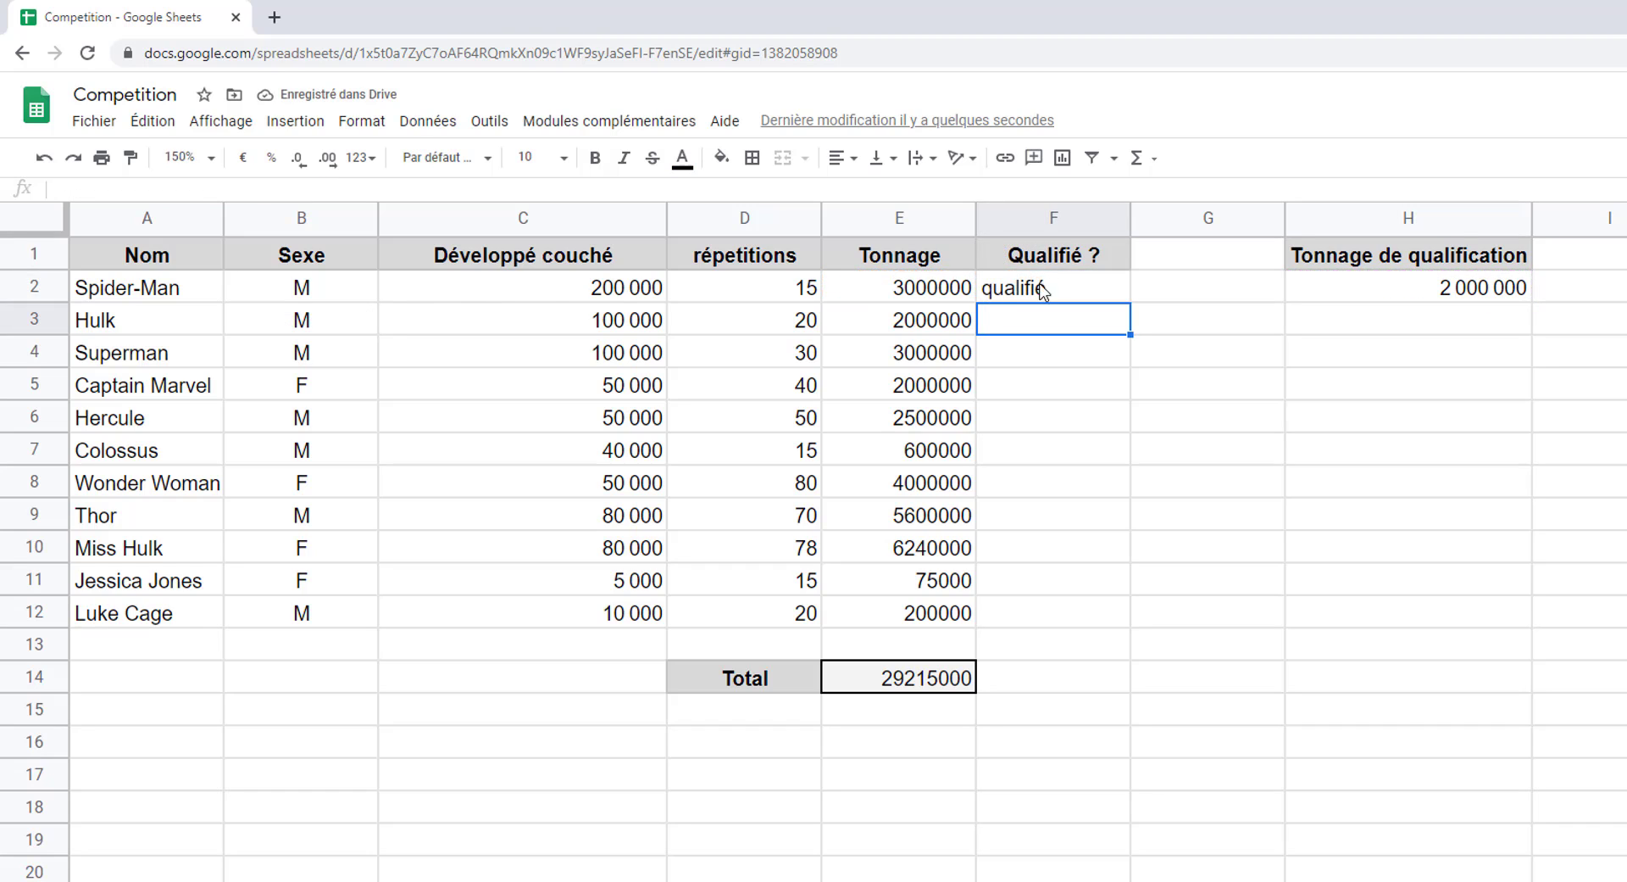
# - Fill the qualification formula from F2 down through F12, and check the cells marked as qualified
pyautogui.click(1094, 297)
pyautogui.moveTo(1131, 302); pyautogui.dragTo(1112, 617)
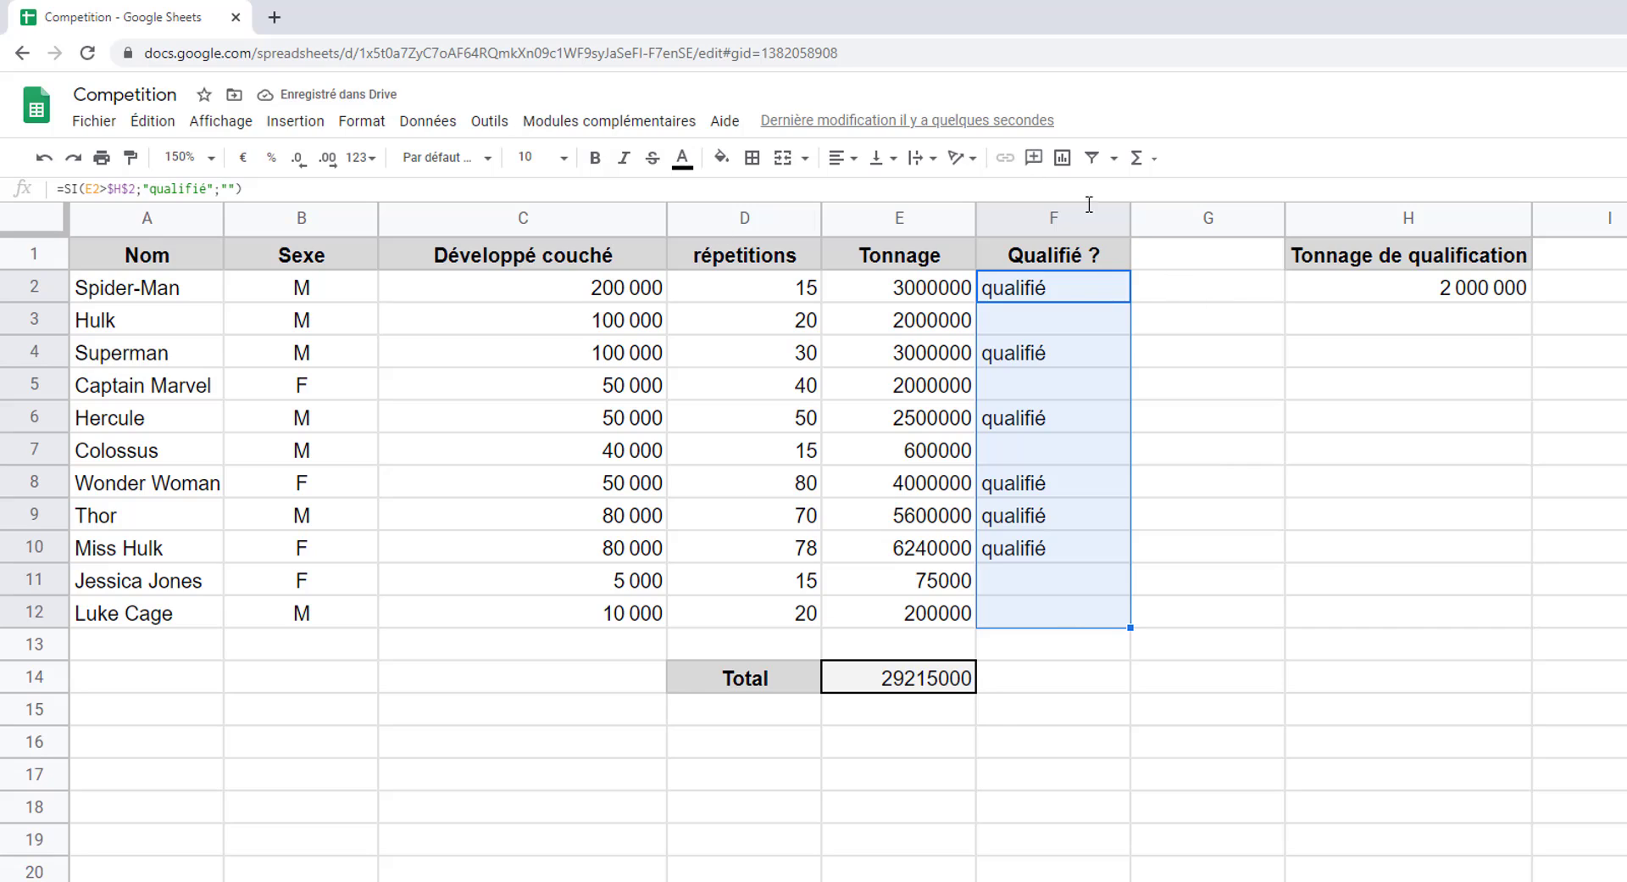
pyautogui.click(1056, 349)
pyautogui.click(1046, 430)
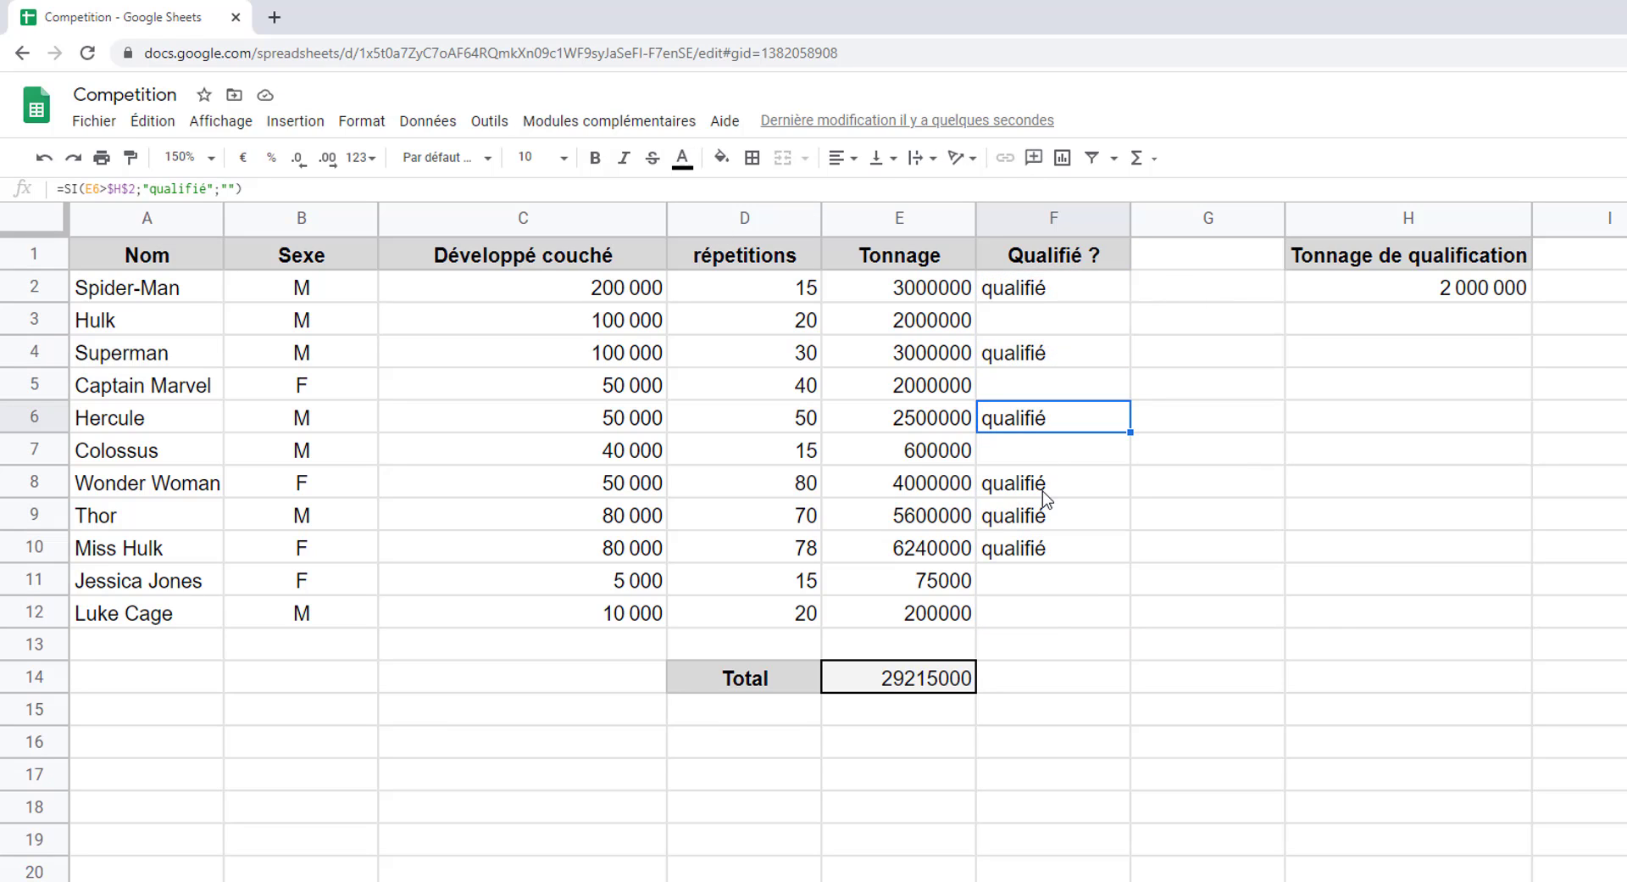
pyautogui.click(1044, 490)
pyautogui.click(1047, 520)
pyautogui.click(1037, 553)
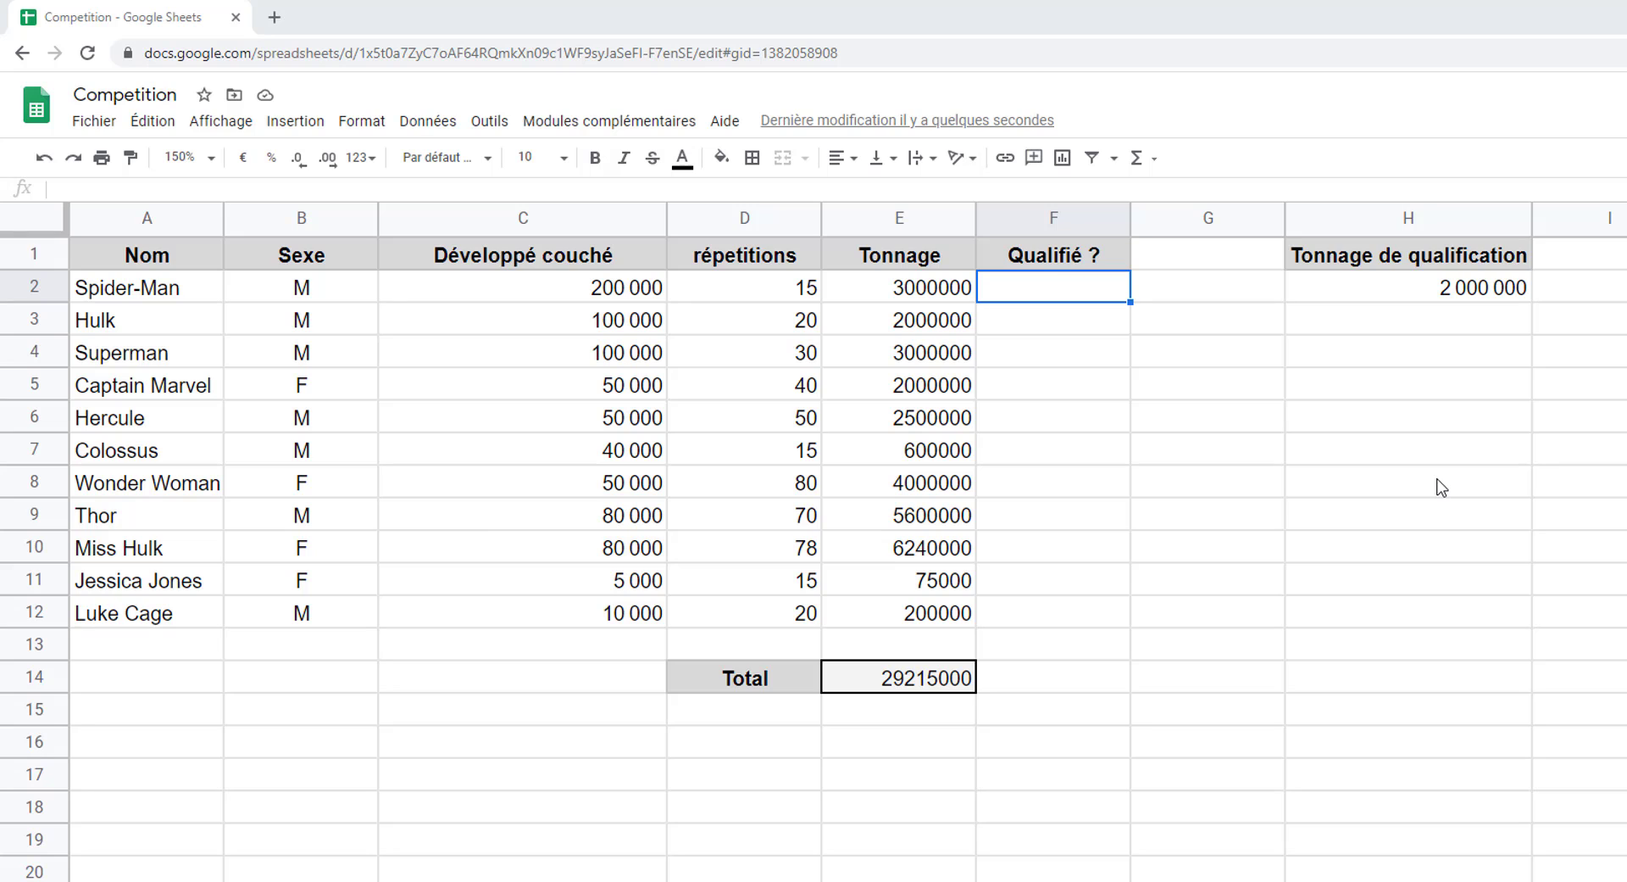
# - Enter =ARRAYFORMULA(SI(E2:E12>H2;"qualifié";"")) in F2 to evaluate the whole "Qualifié ?" column at once
pyautogui.write('=ARRAYFORMULA(si(')
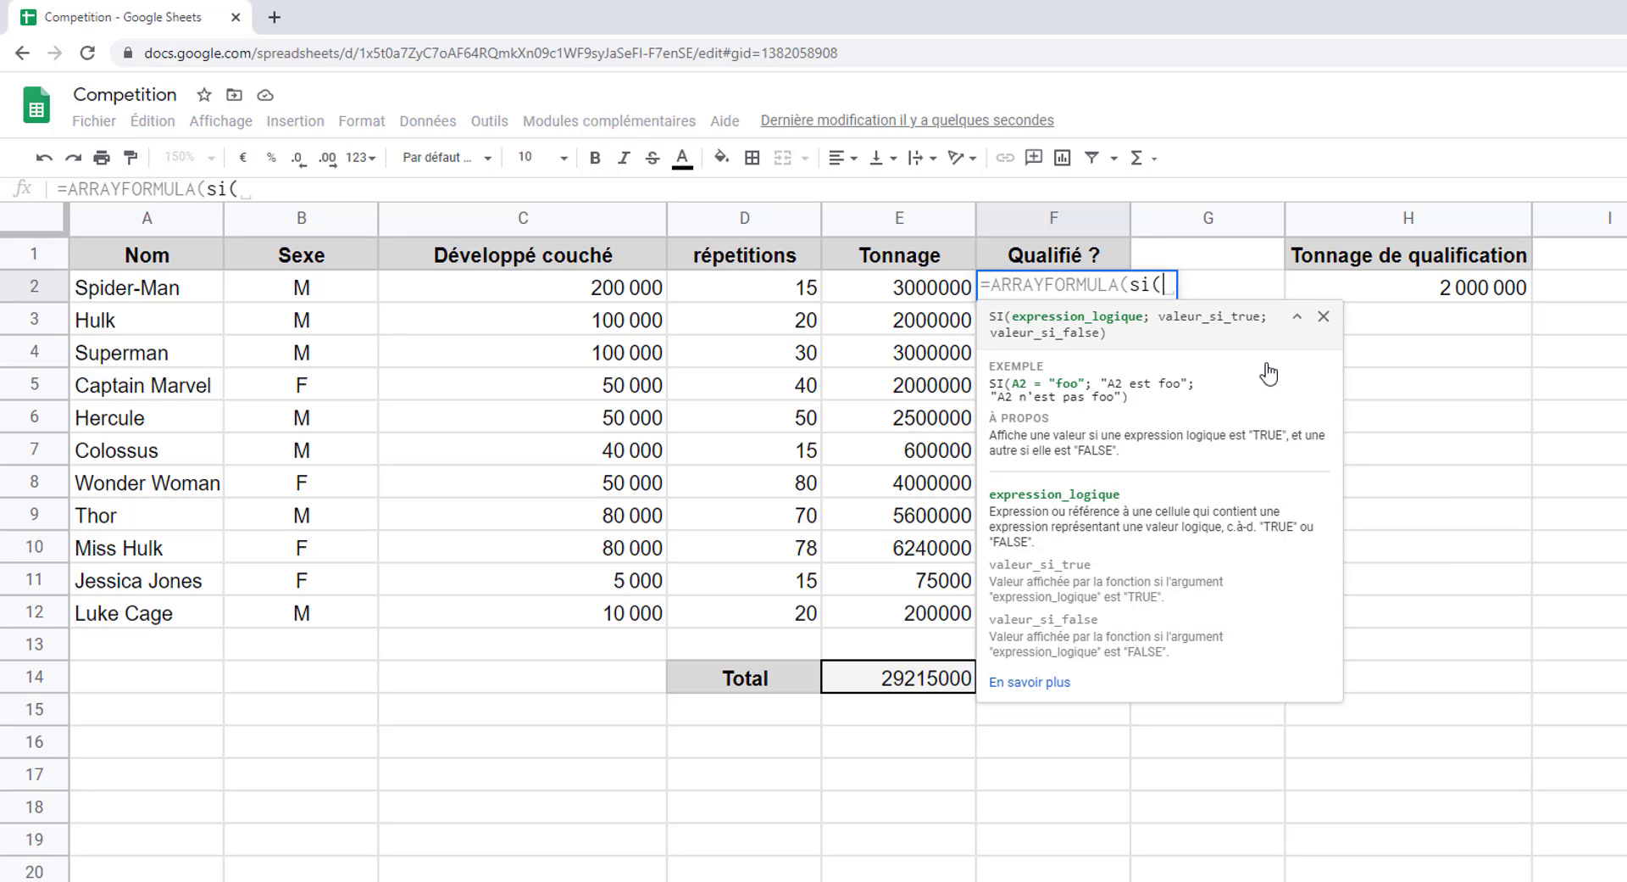
pyautogui.click(911, 290)
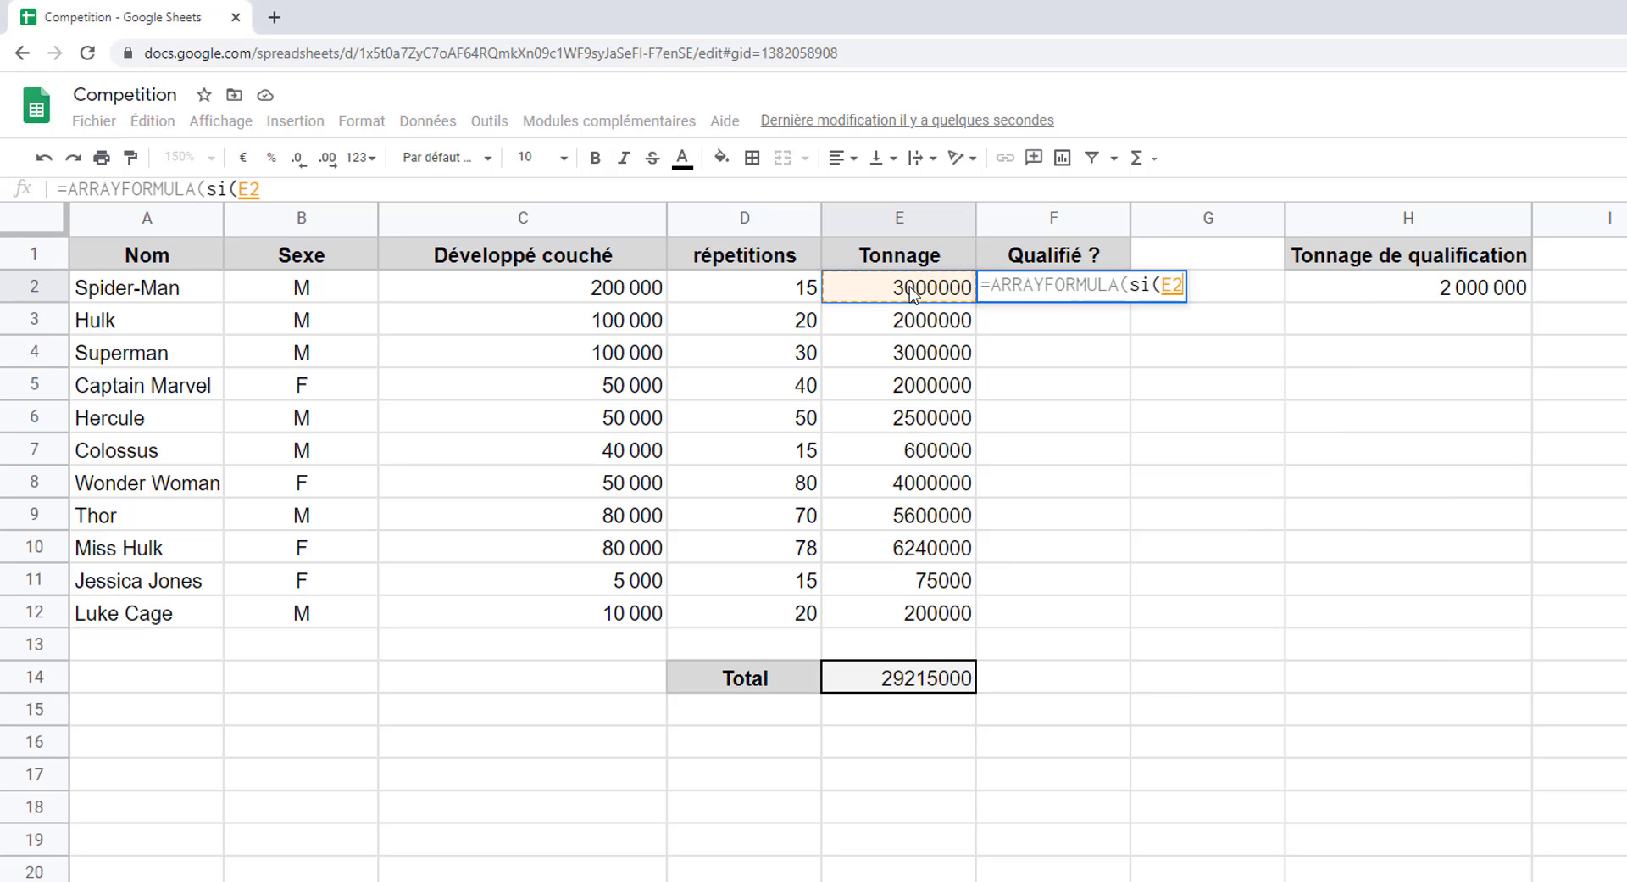
pyautogui.moveTo(909, 286); pyautogui.dragTo(922, 612)
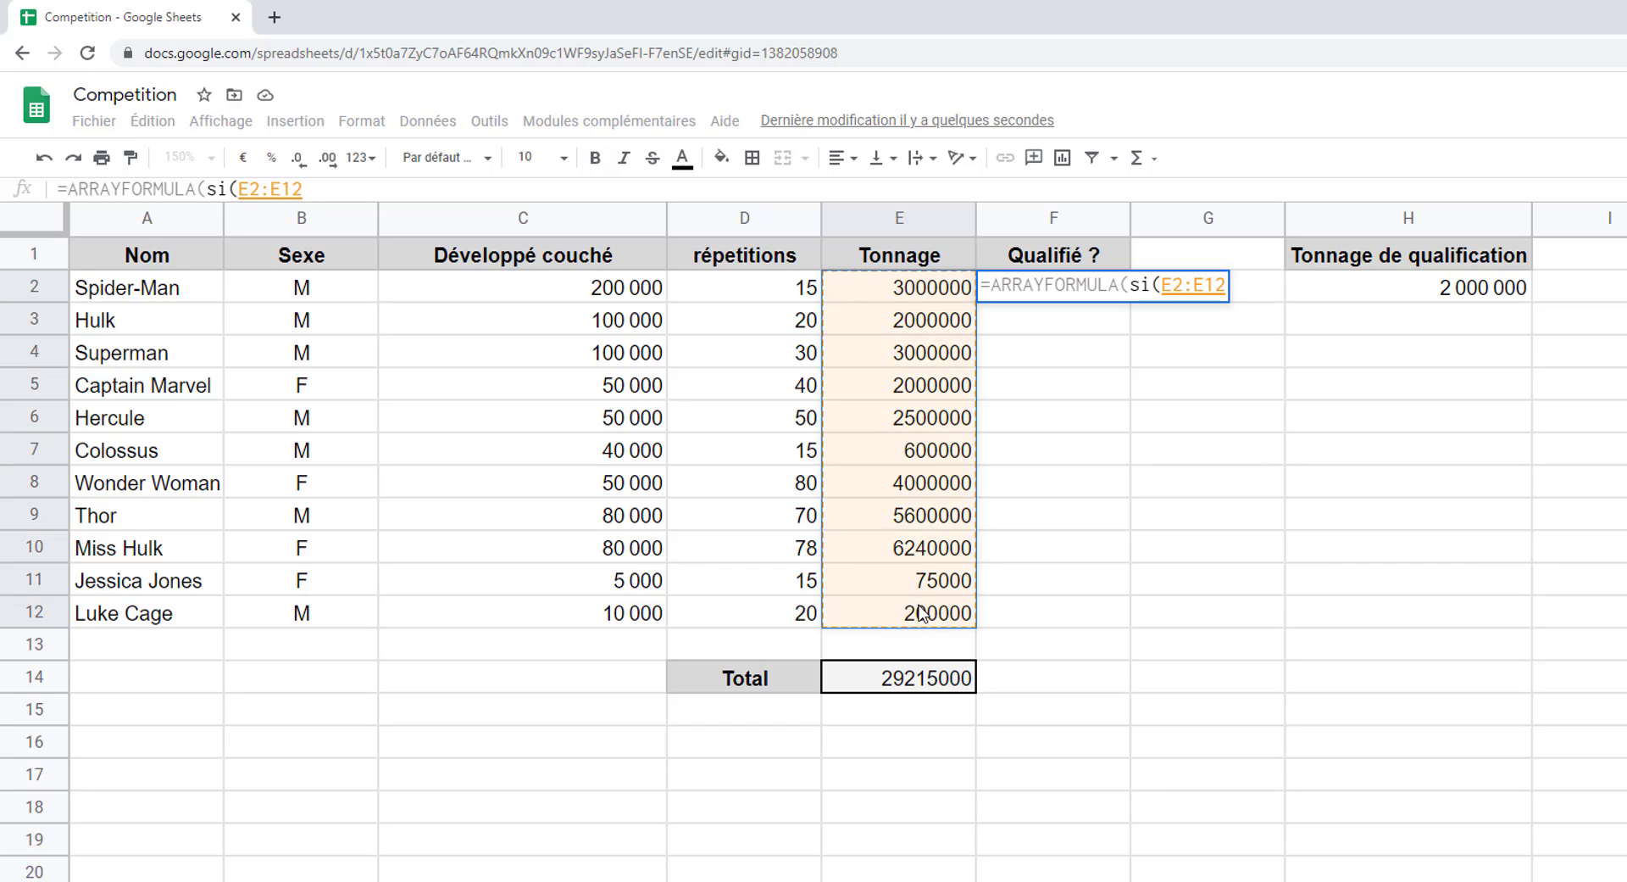
pyautogui.write('>')
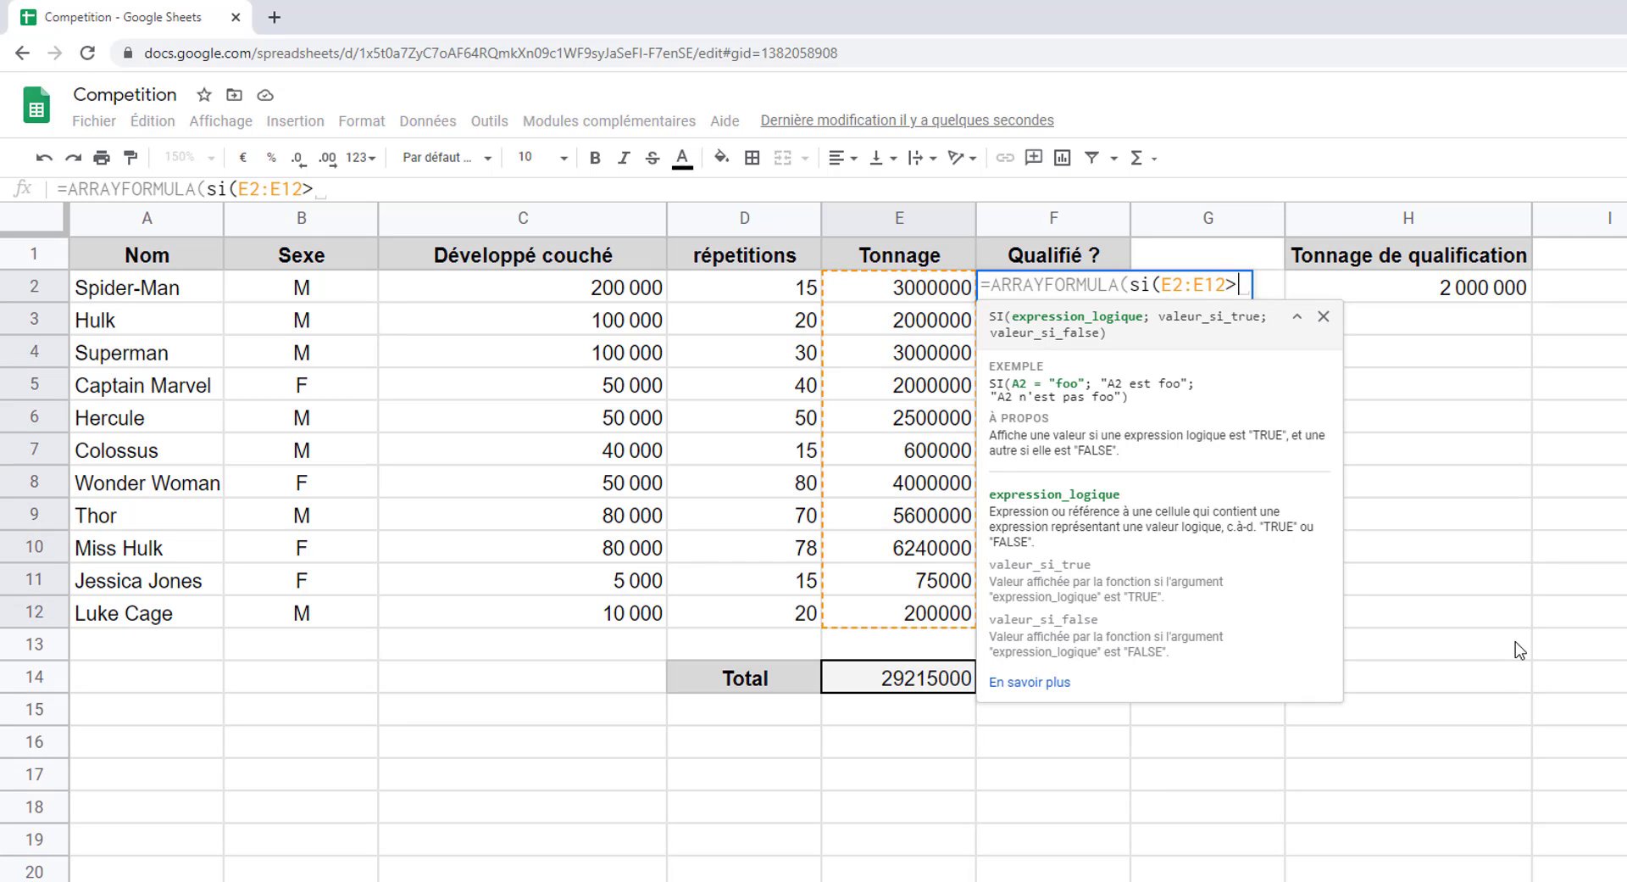
pyautogui.click(1474, 292)
pyautogui.write(';"qualifié')
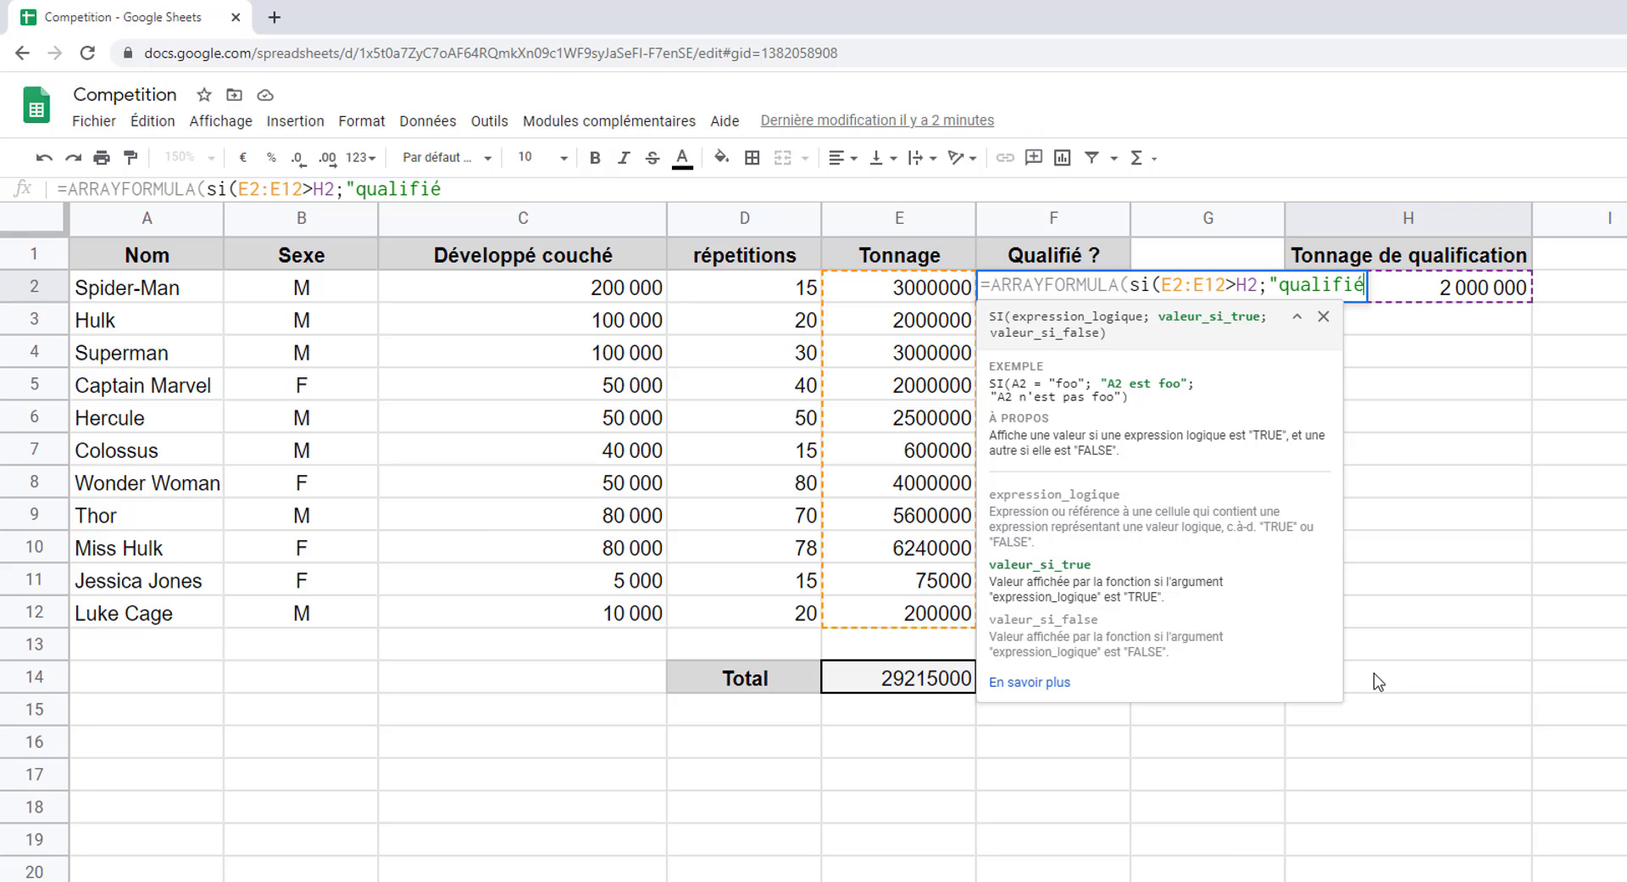
pyautogui.write('";"")')
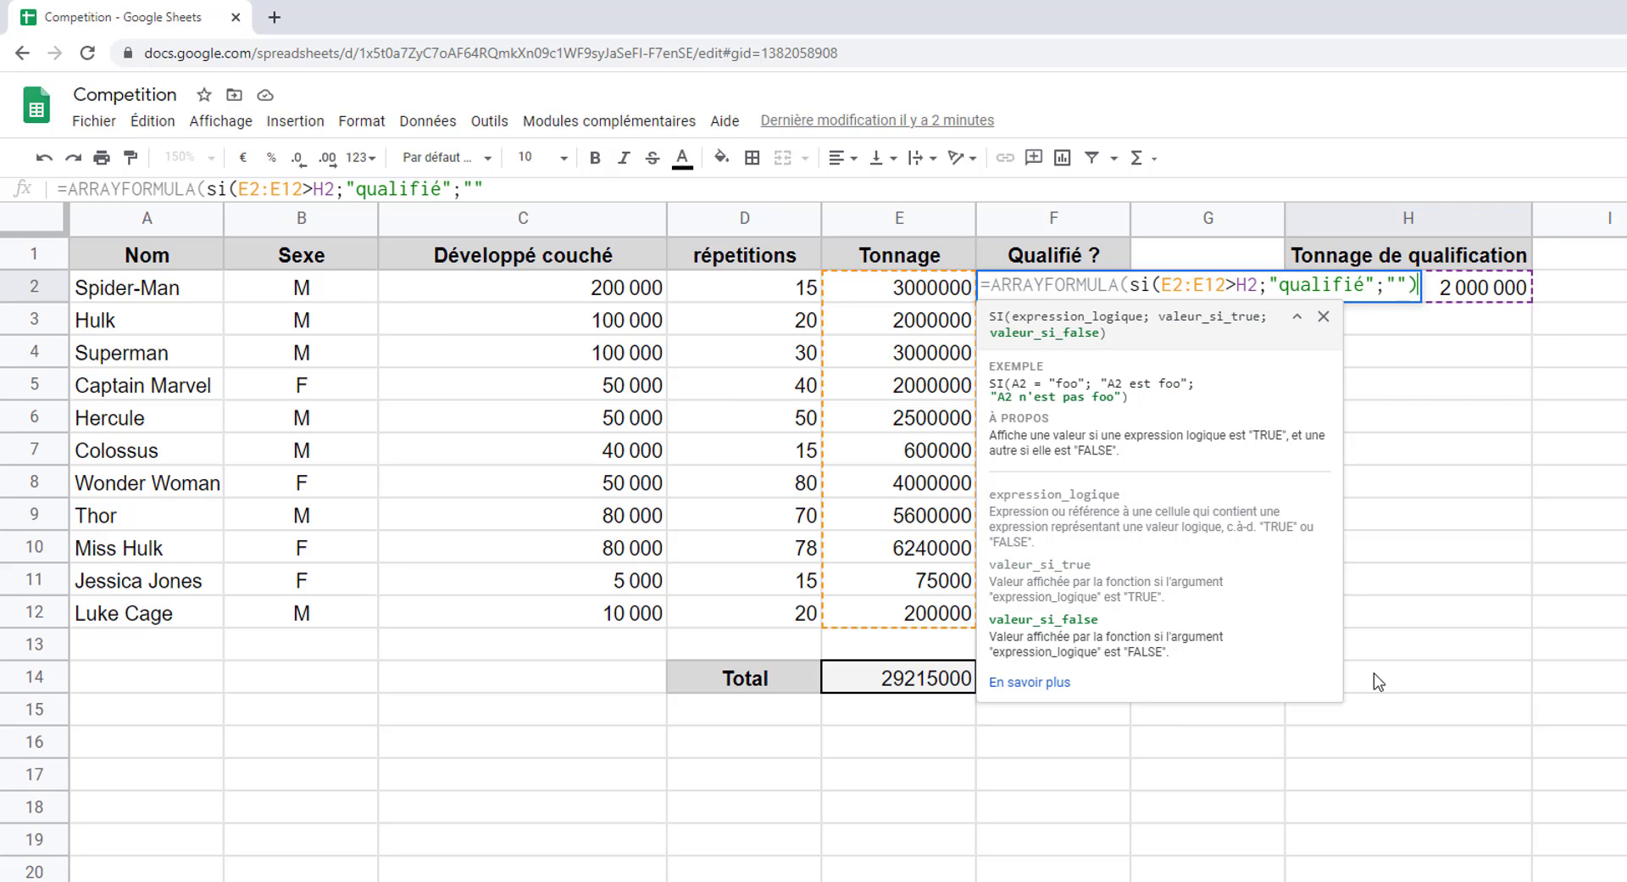
pyautogui.press('Return')
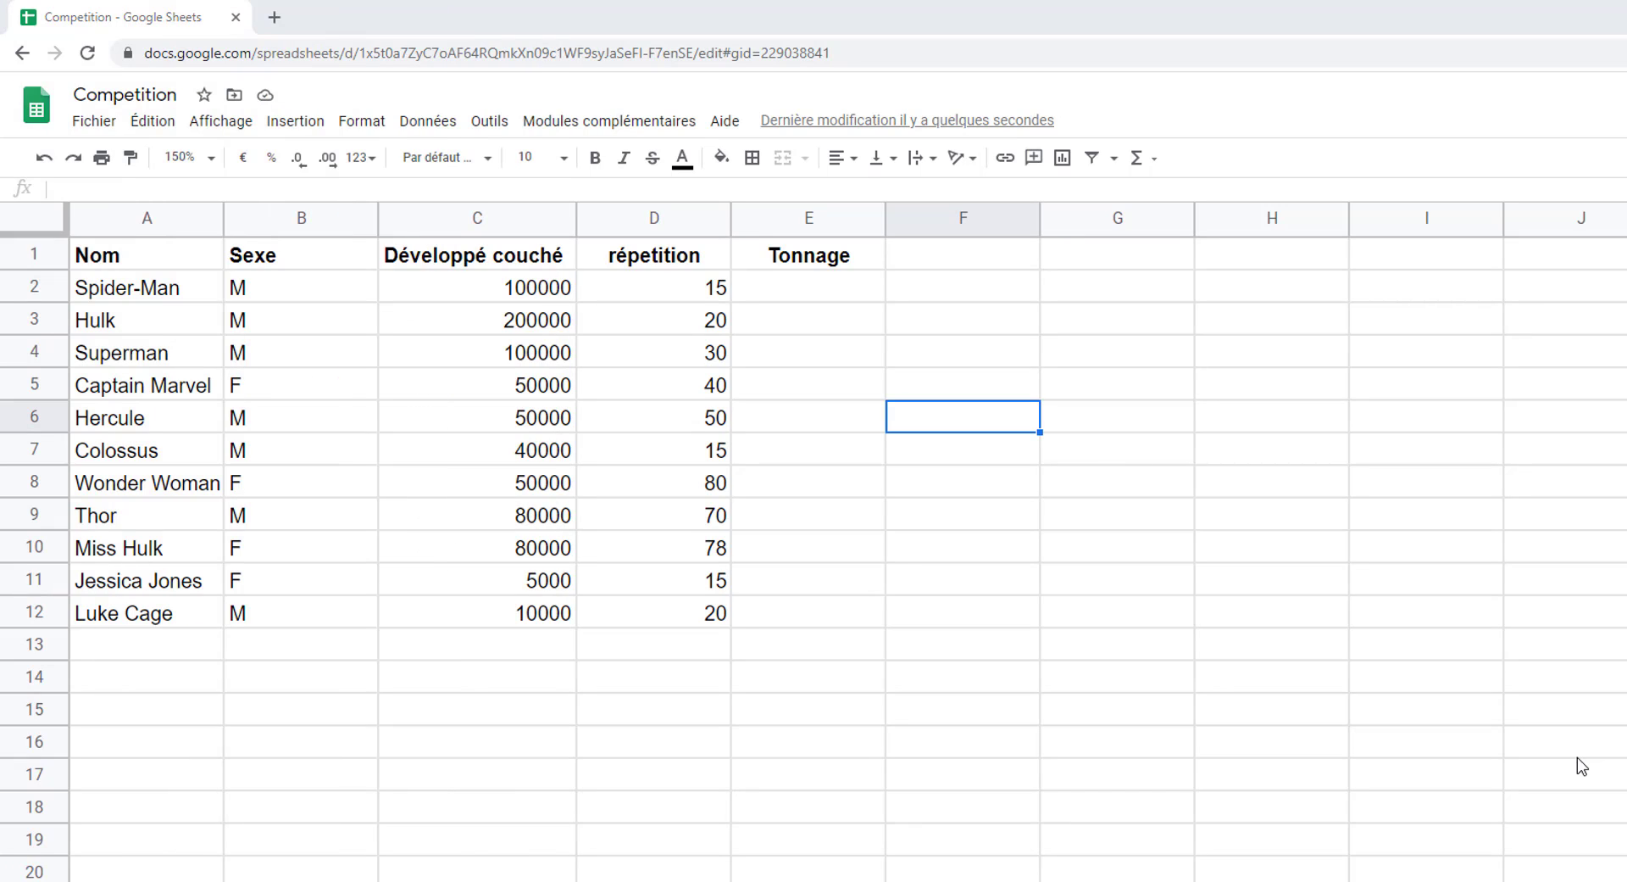
# - On the sheet with the empty Tonnage column, add competitor Thanos in row 13 with M, 2000000 and 30 repetitions
pyautogui.click(157, 650)
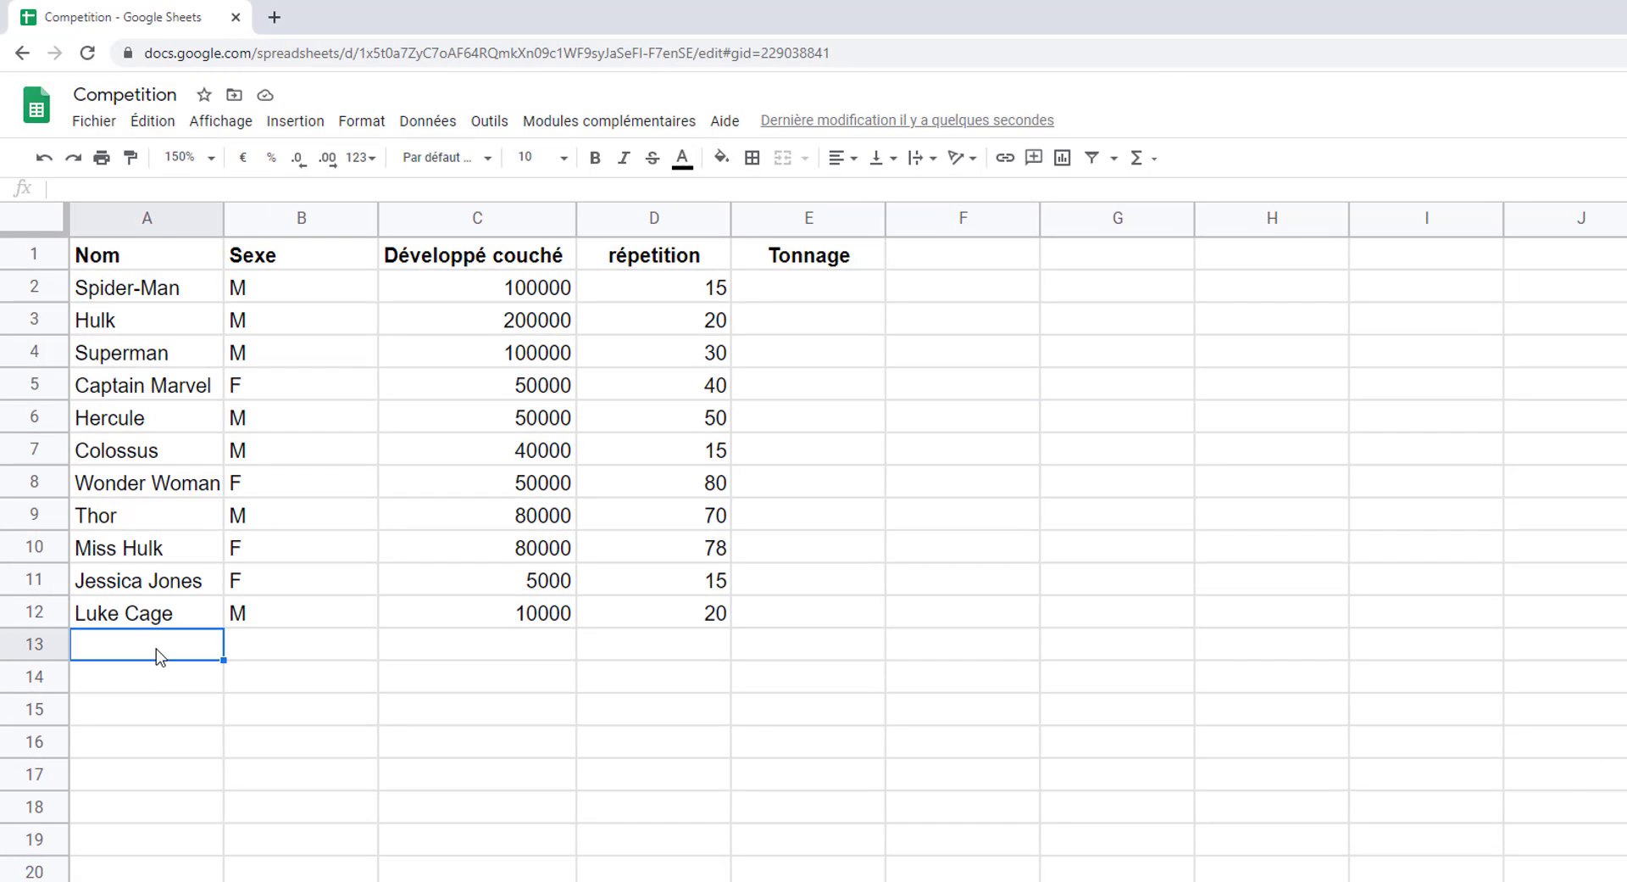
pyautogui.write('Thanos\tM\t2000000\t30')
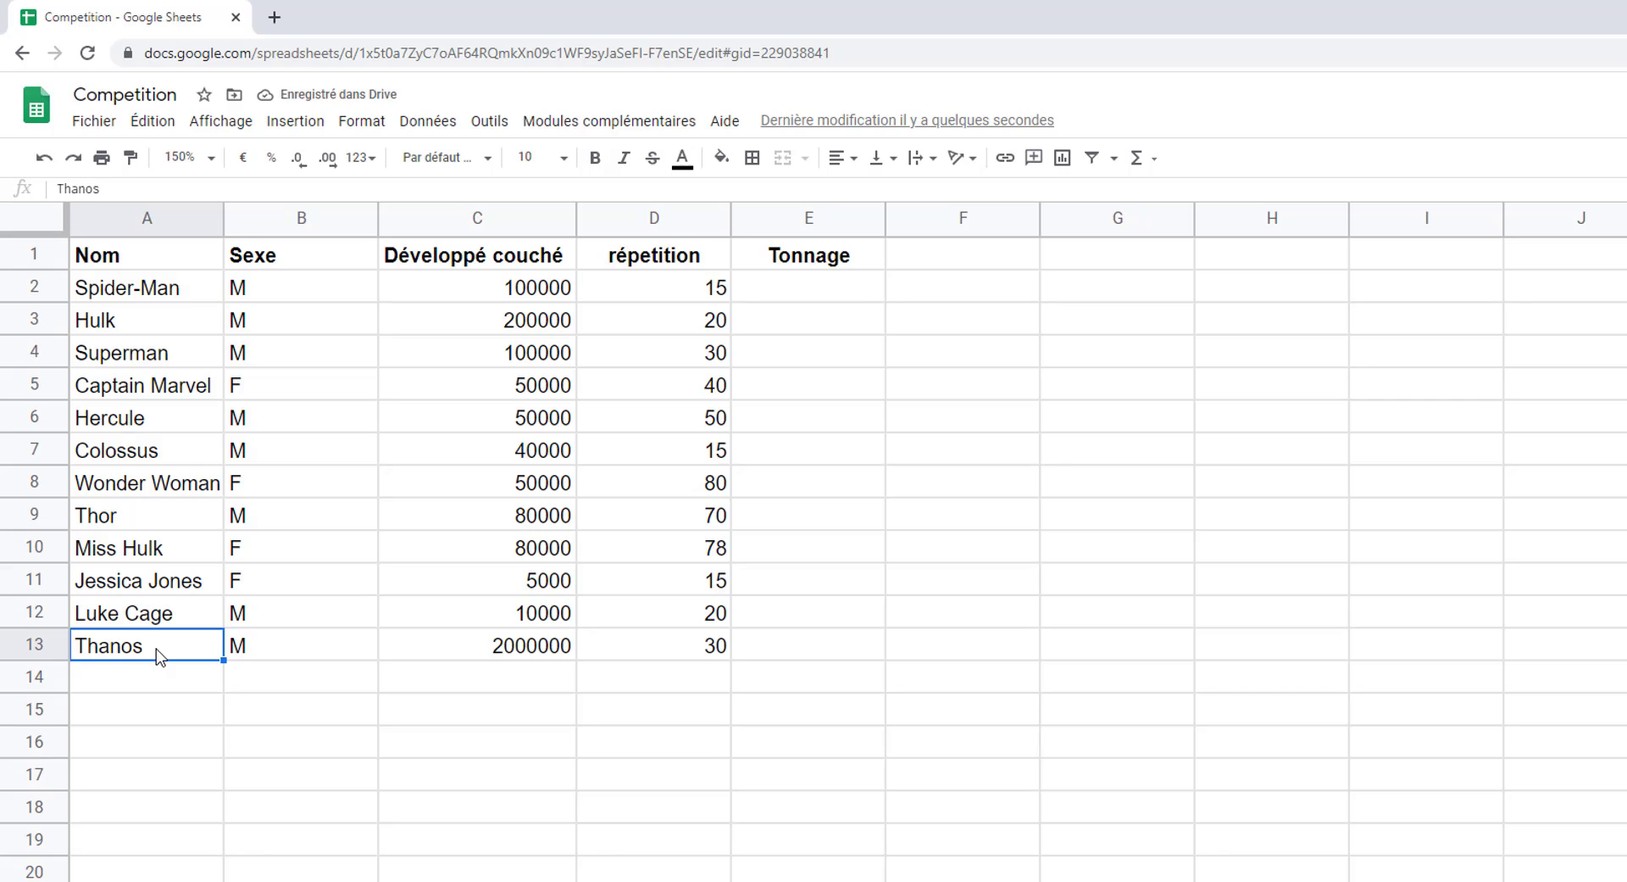
pyautogui.press('Right')
pyautogui.press('Right')
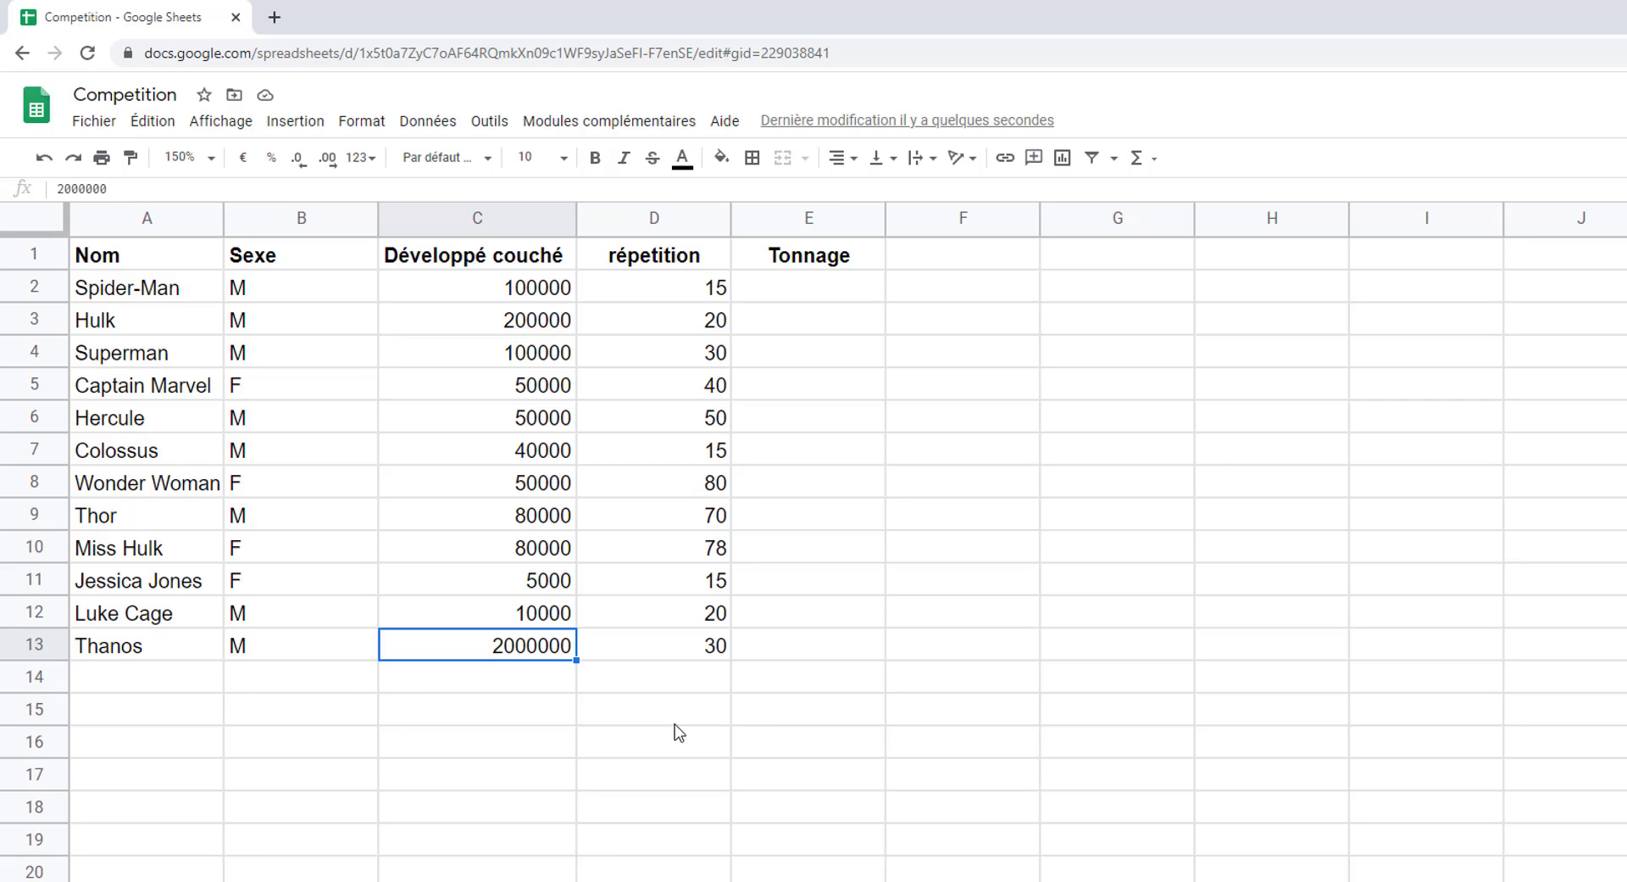
pyautogui.click(708, 651)
# - Calculate the first competitor's tonnage in E2 with =C2*D2
pyautogui.click(808, 286)
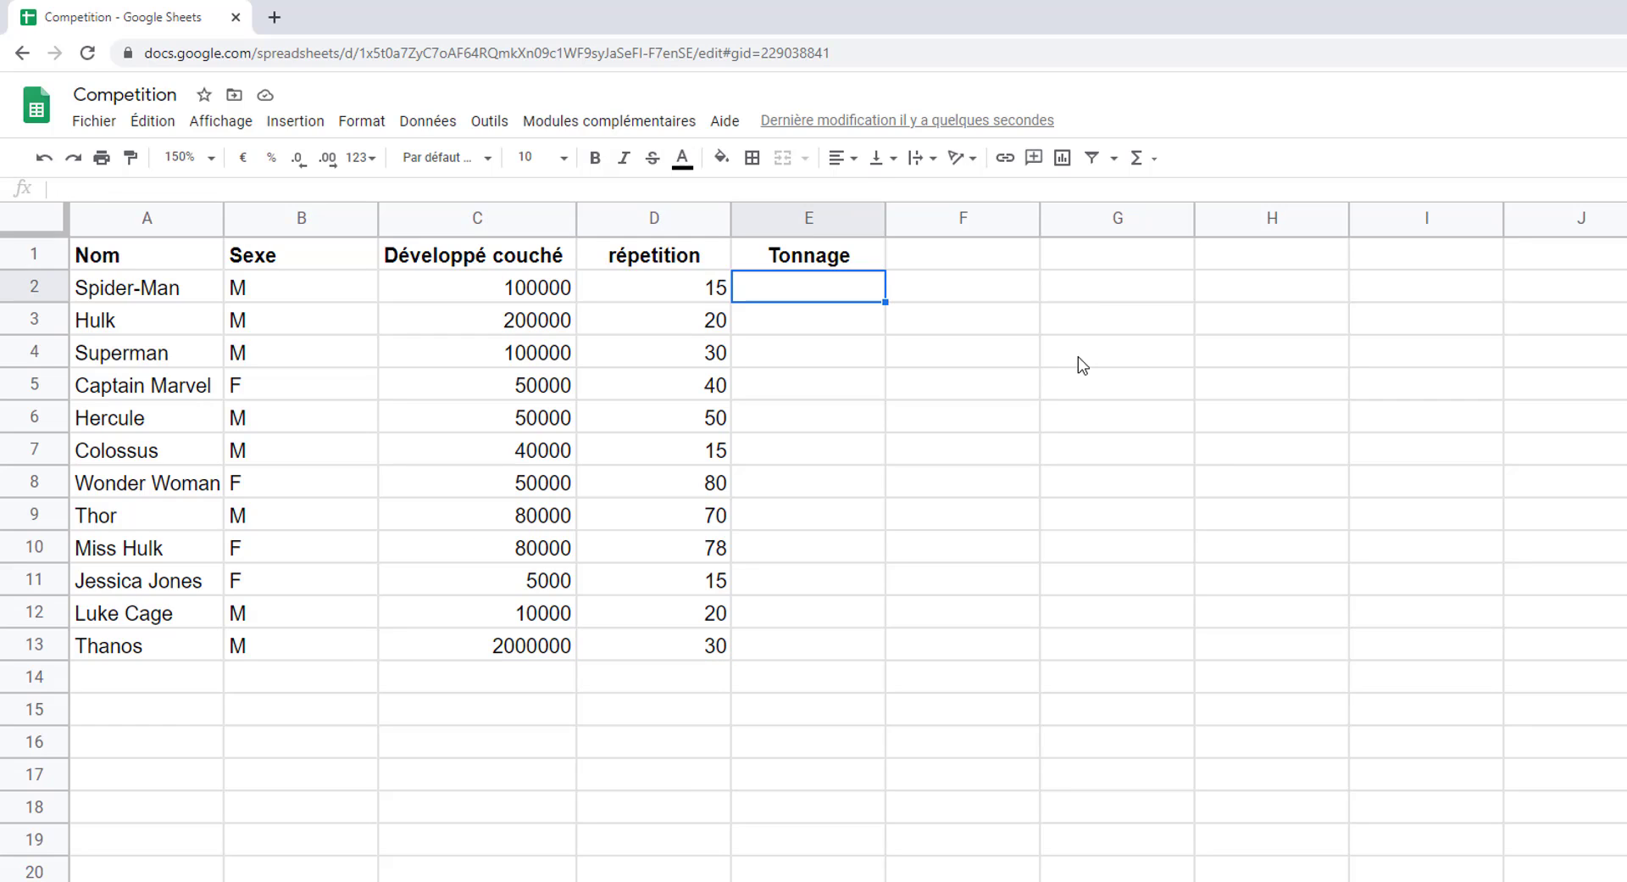
pyautogui.write('=')
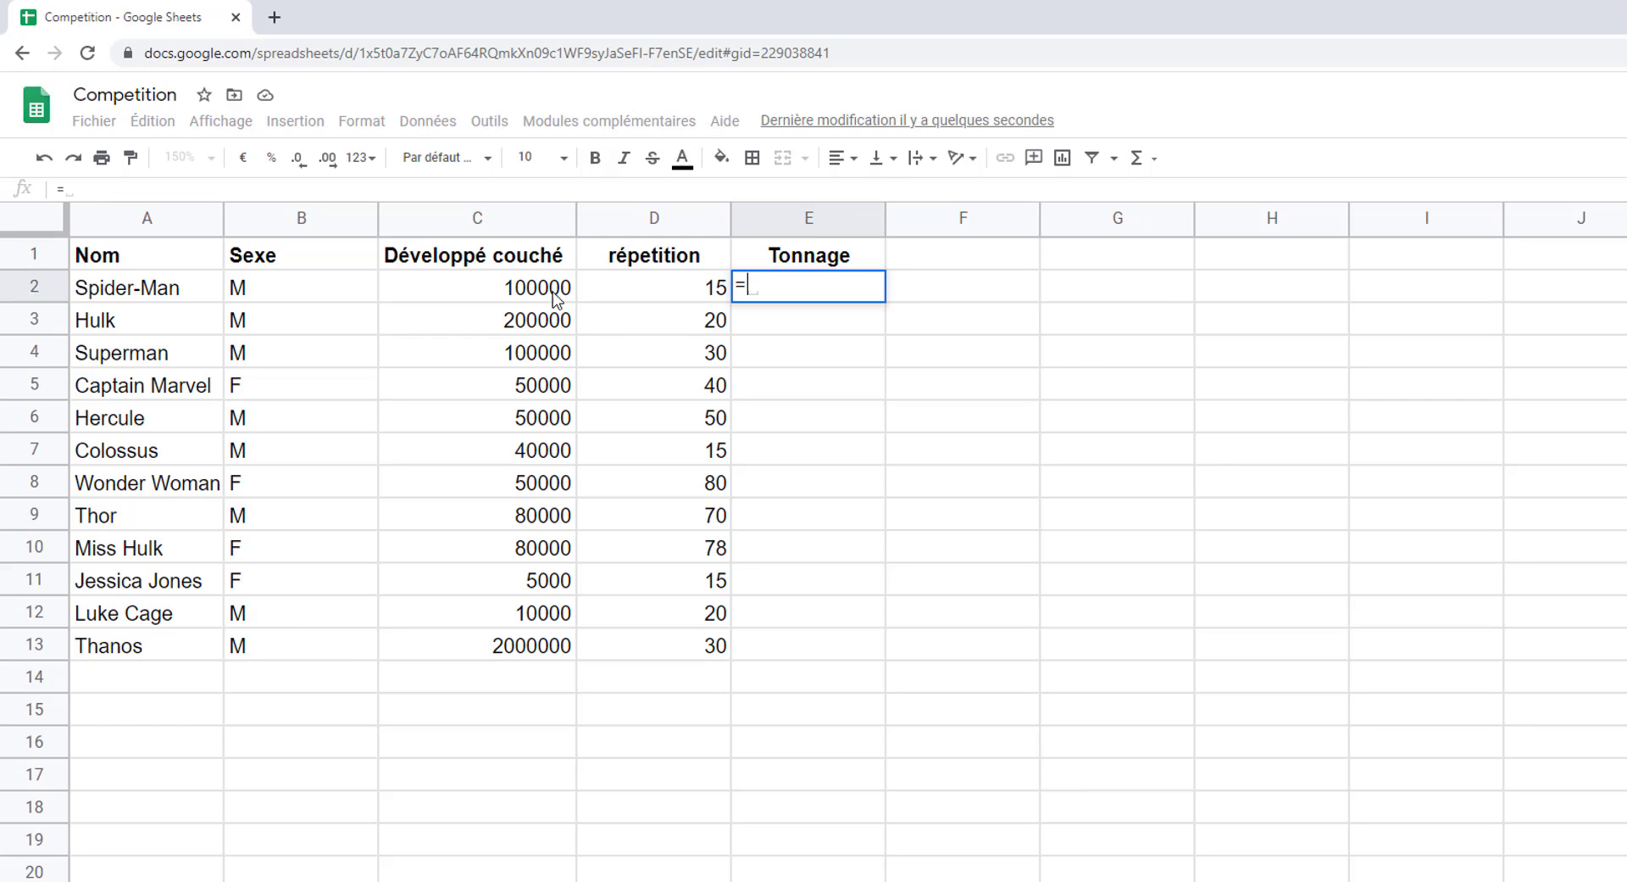
pyautogui.click(550, 293)
pyautogui.write('*')
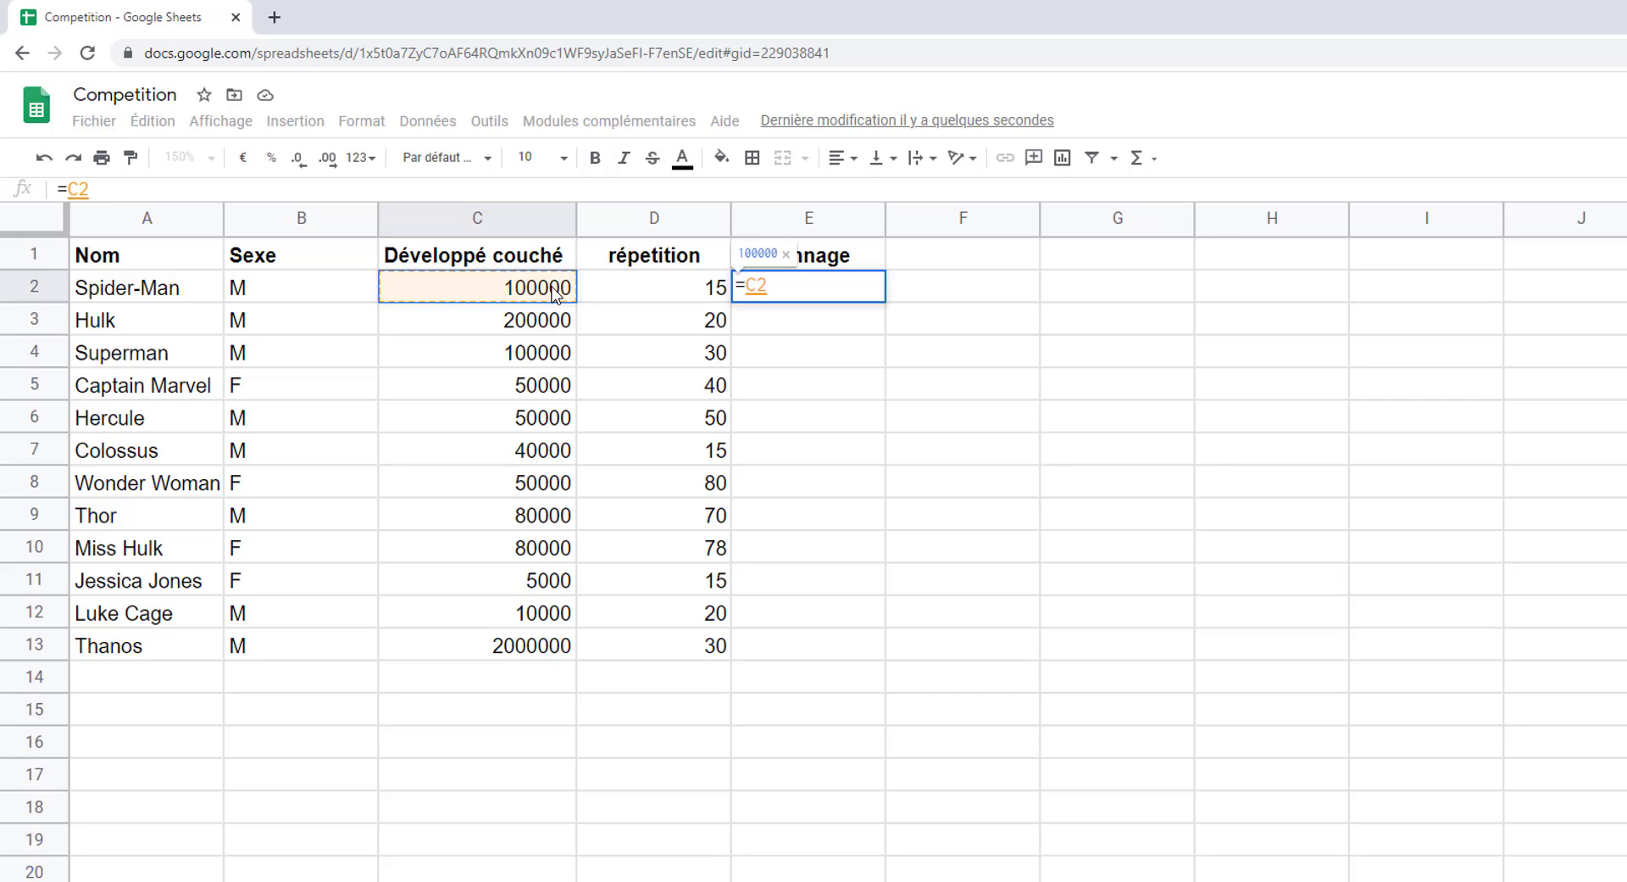
pyautogui.click(610, 292)
pyautogui.press('Return')
# - Fill the tonnage formula down through E13, and clear the filled Tonnage cells
pyautogui.moveTo(882, 321); pyautogui.dragTo(882, 623)
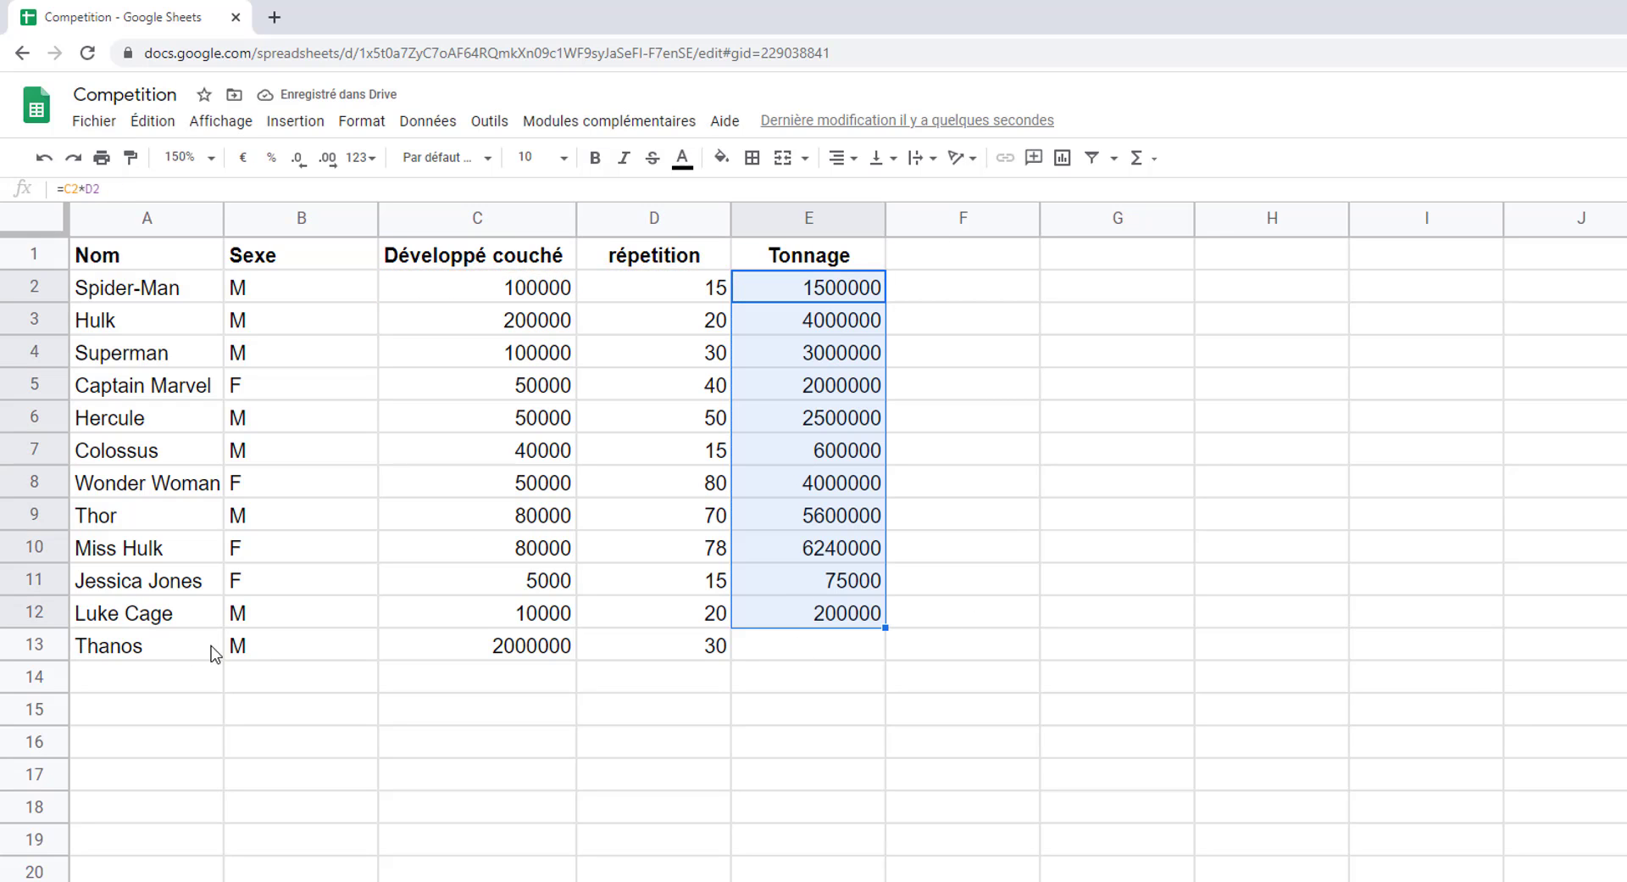
pyautogui.moveTo(884, 626); pyautogui.dragTo(886, 654)
pyautogui.press('Delete')
# - Enter =ARRAYFORMULA(C2:C12*D2:D12) in E2 to compute the Tonnage column through row 12
pyautogui.click(828, 294)
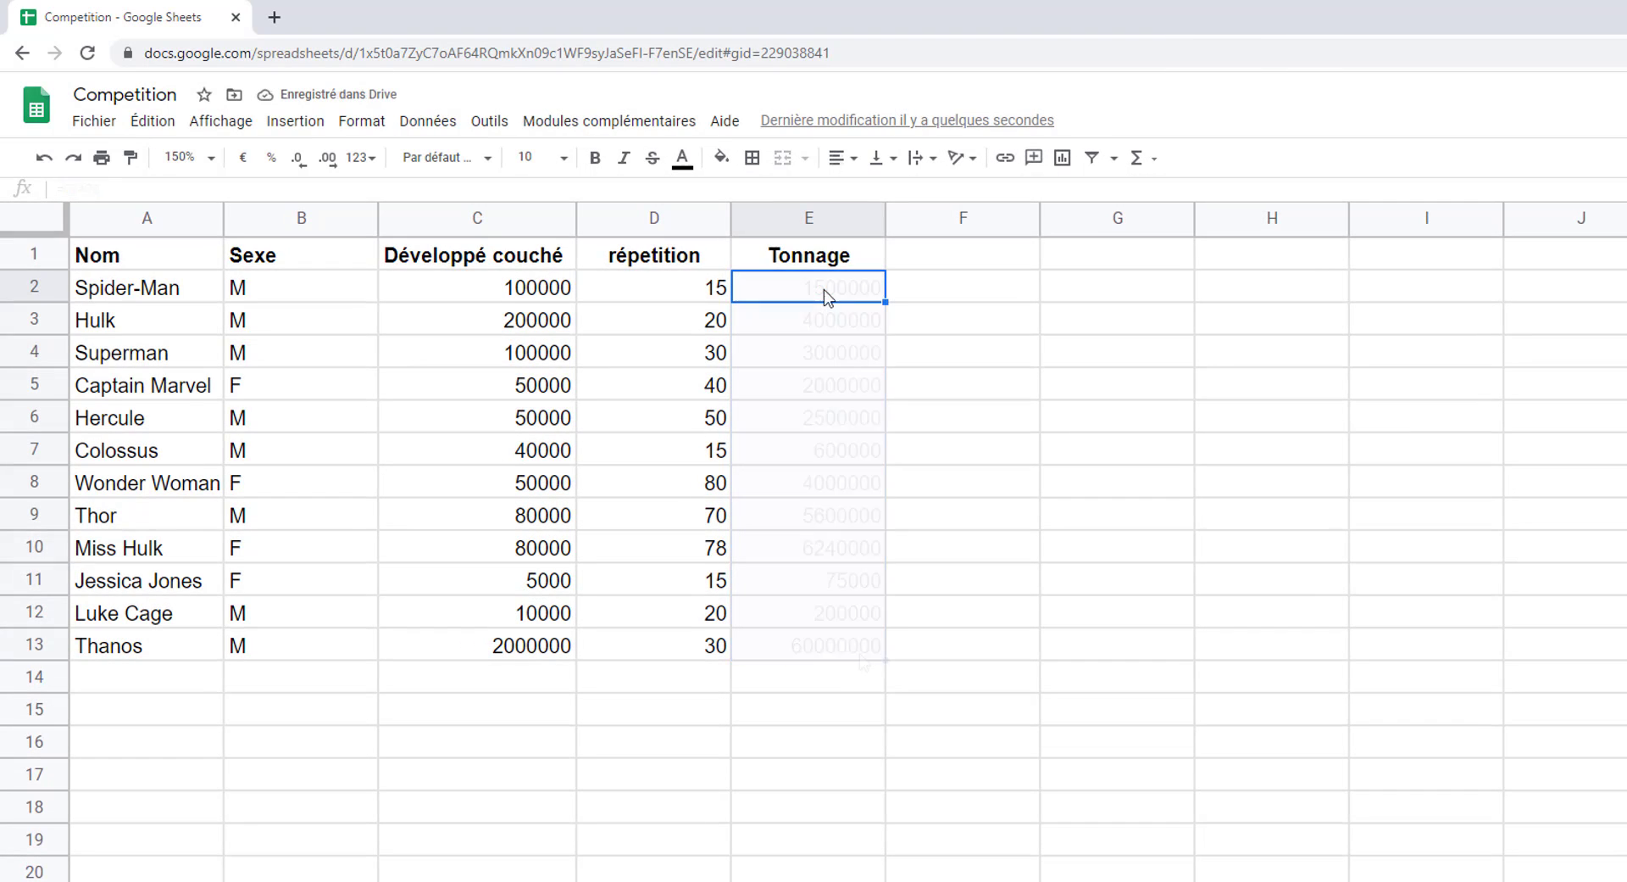
pyautogui.write('=ARRAYFORMULA(C2:C12')
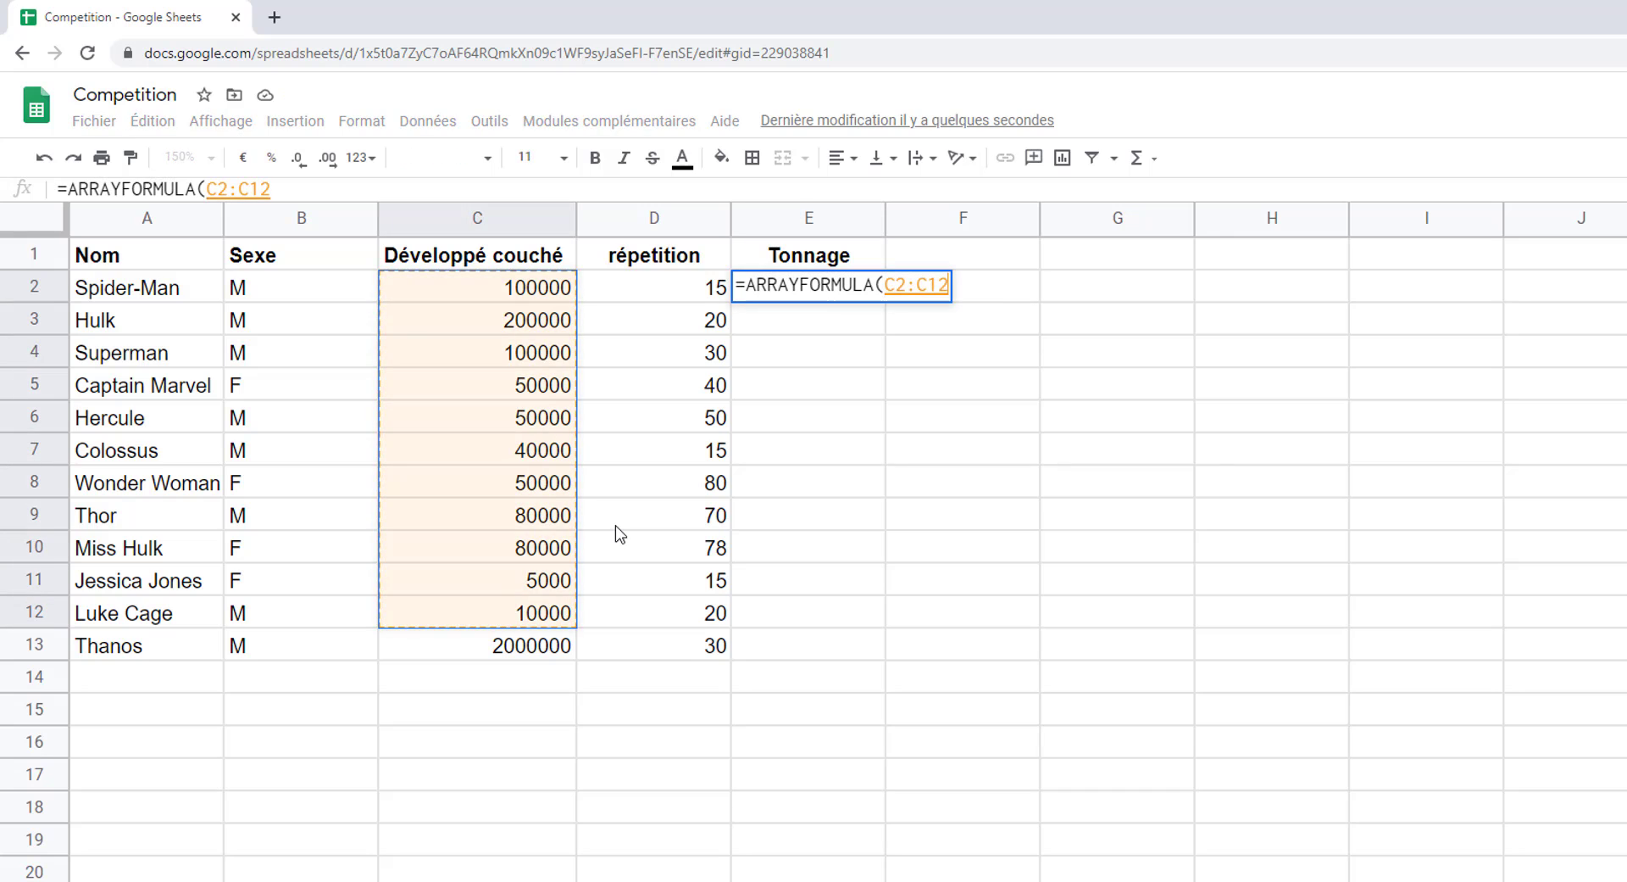
pyautogui.write('*')
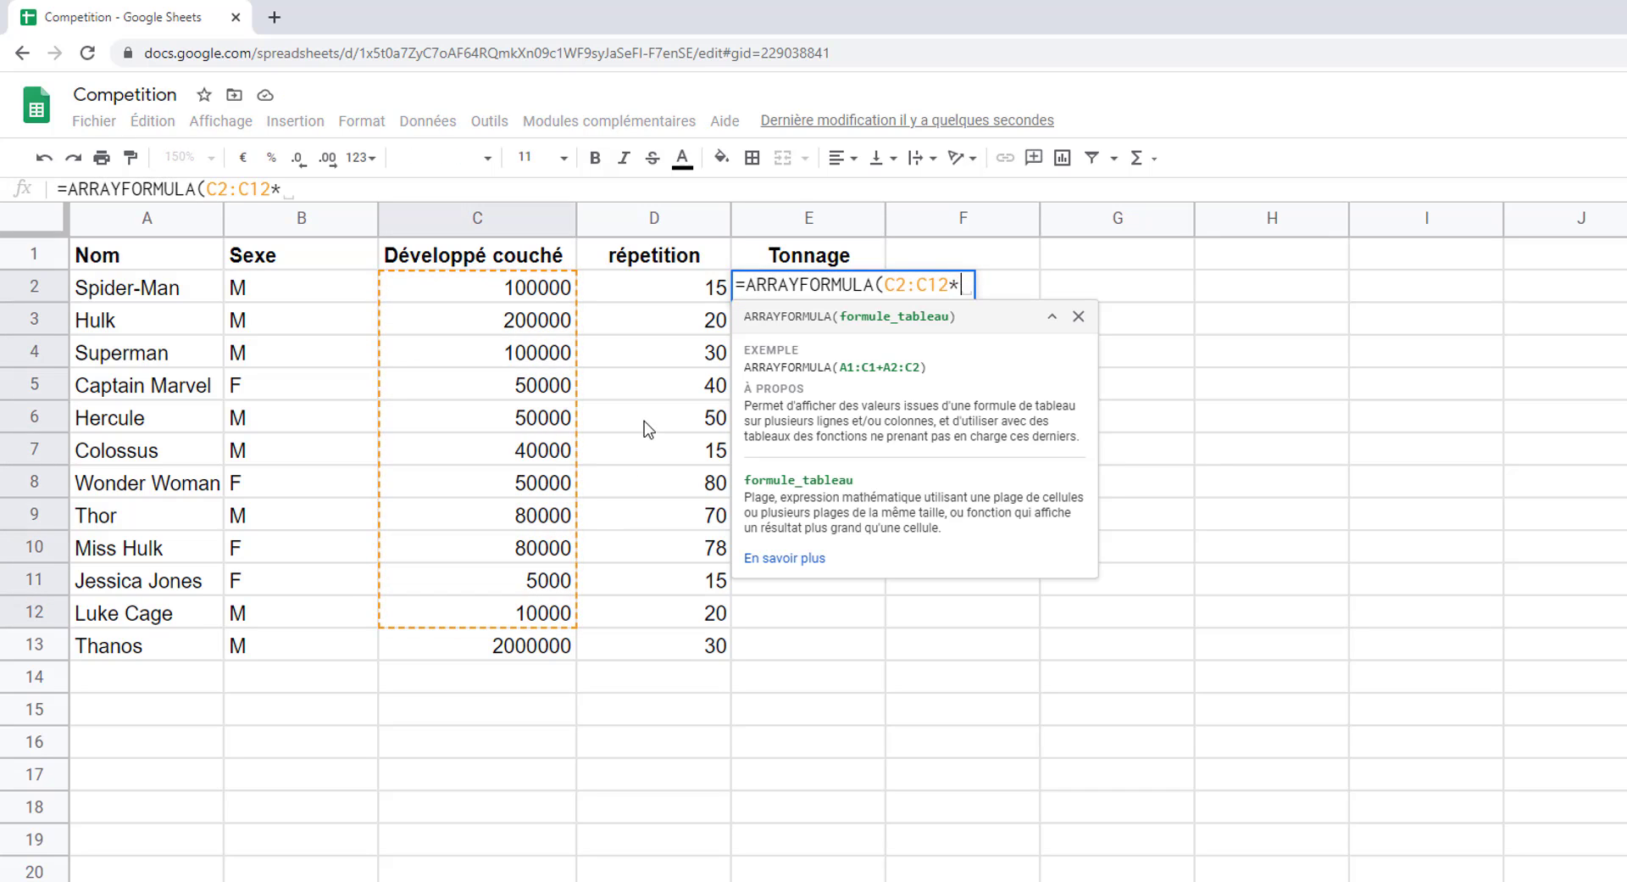
pyautogui.moveTo(672, 298); pyautogui.dragTo(674, 321)
pyautogui.moveTo(641, 501); pyautogui.dragTo(736, 581)
pyautogui.press('Return')
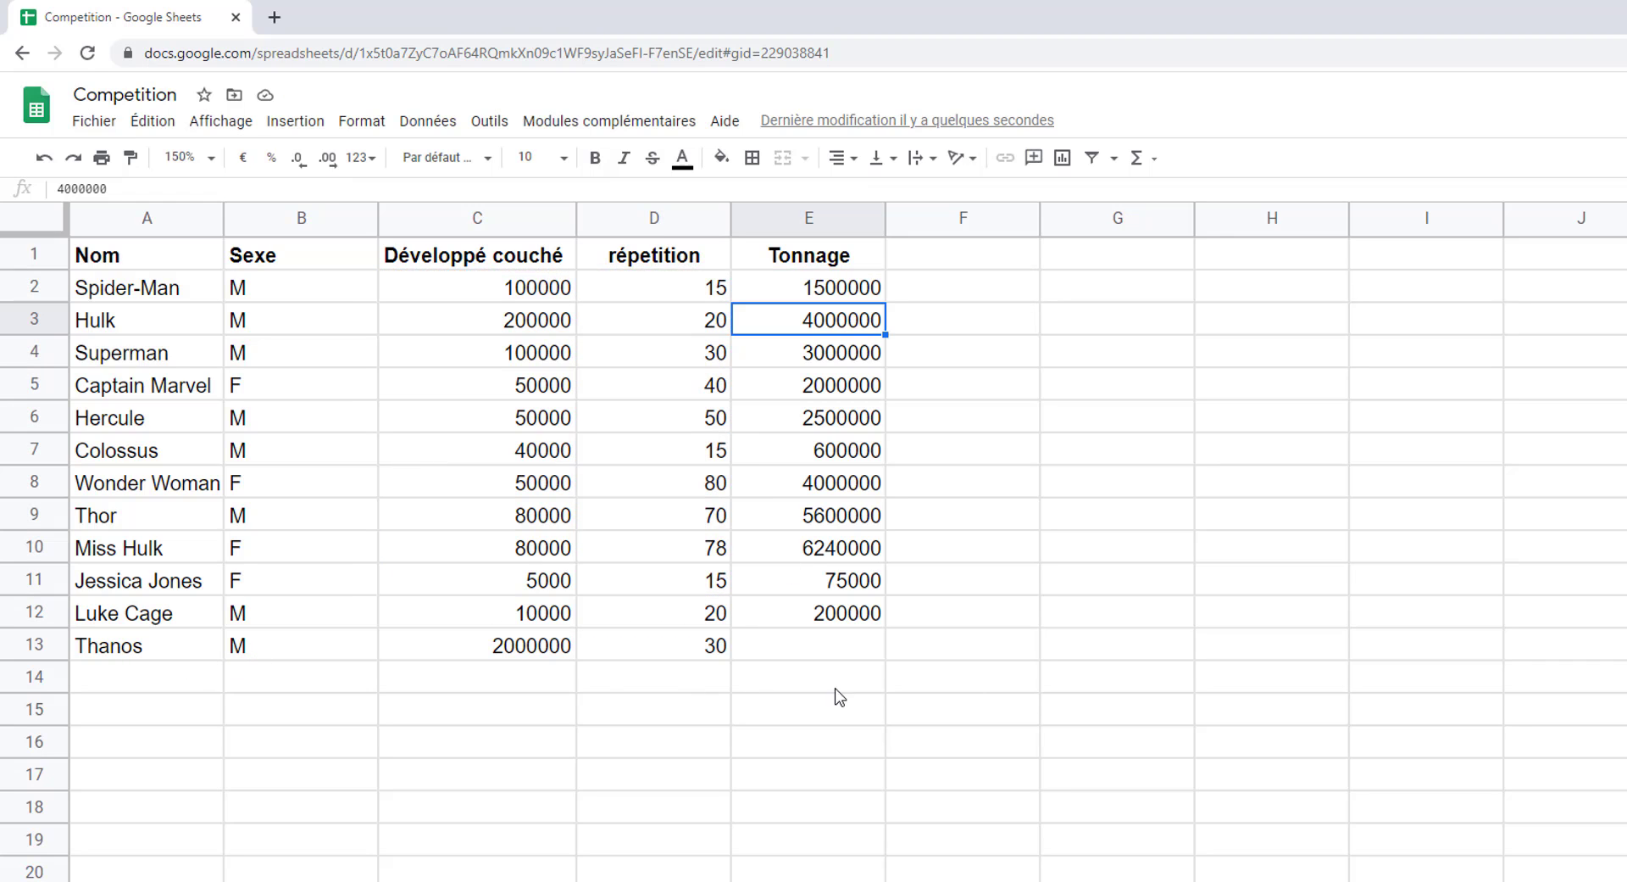
# - Extend the Tonnage array formula in E2 to row 13 by changing its ranges to C2:C13 and D2:D13
pyautogui.click(880, 622)
pyautogui.moveTo(880, 622); pyautogui.dragTo(888, 682)
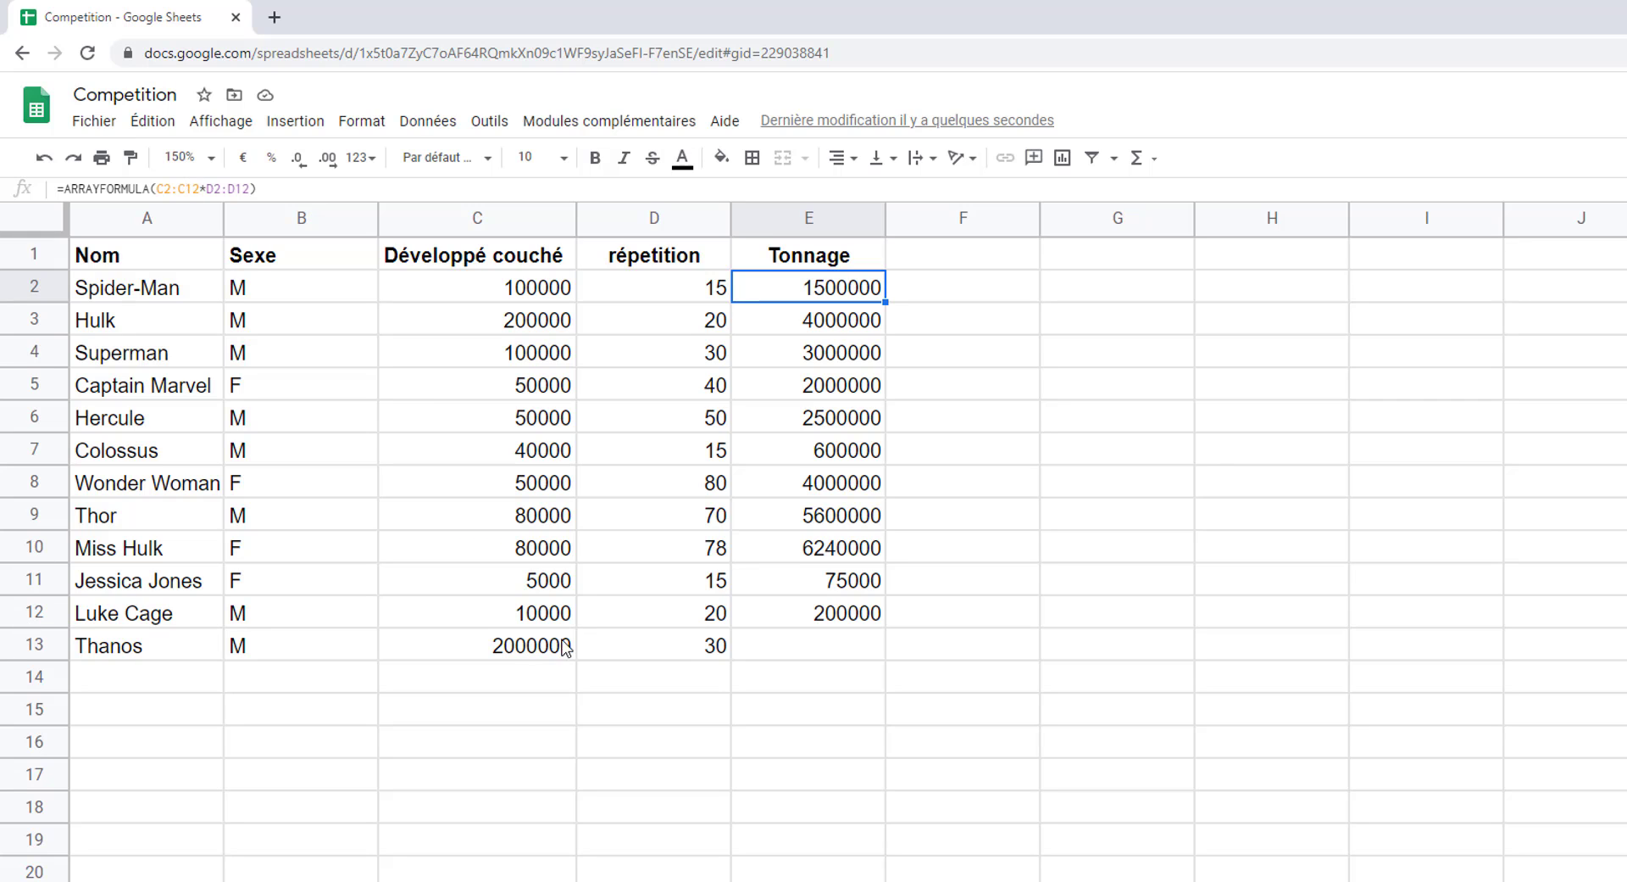
pyautogui.click(214, 196)
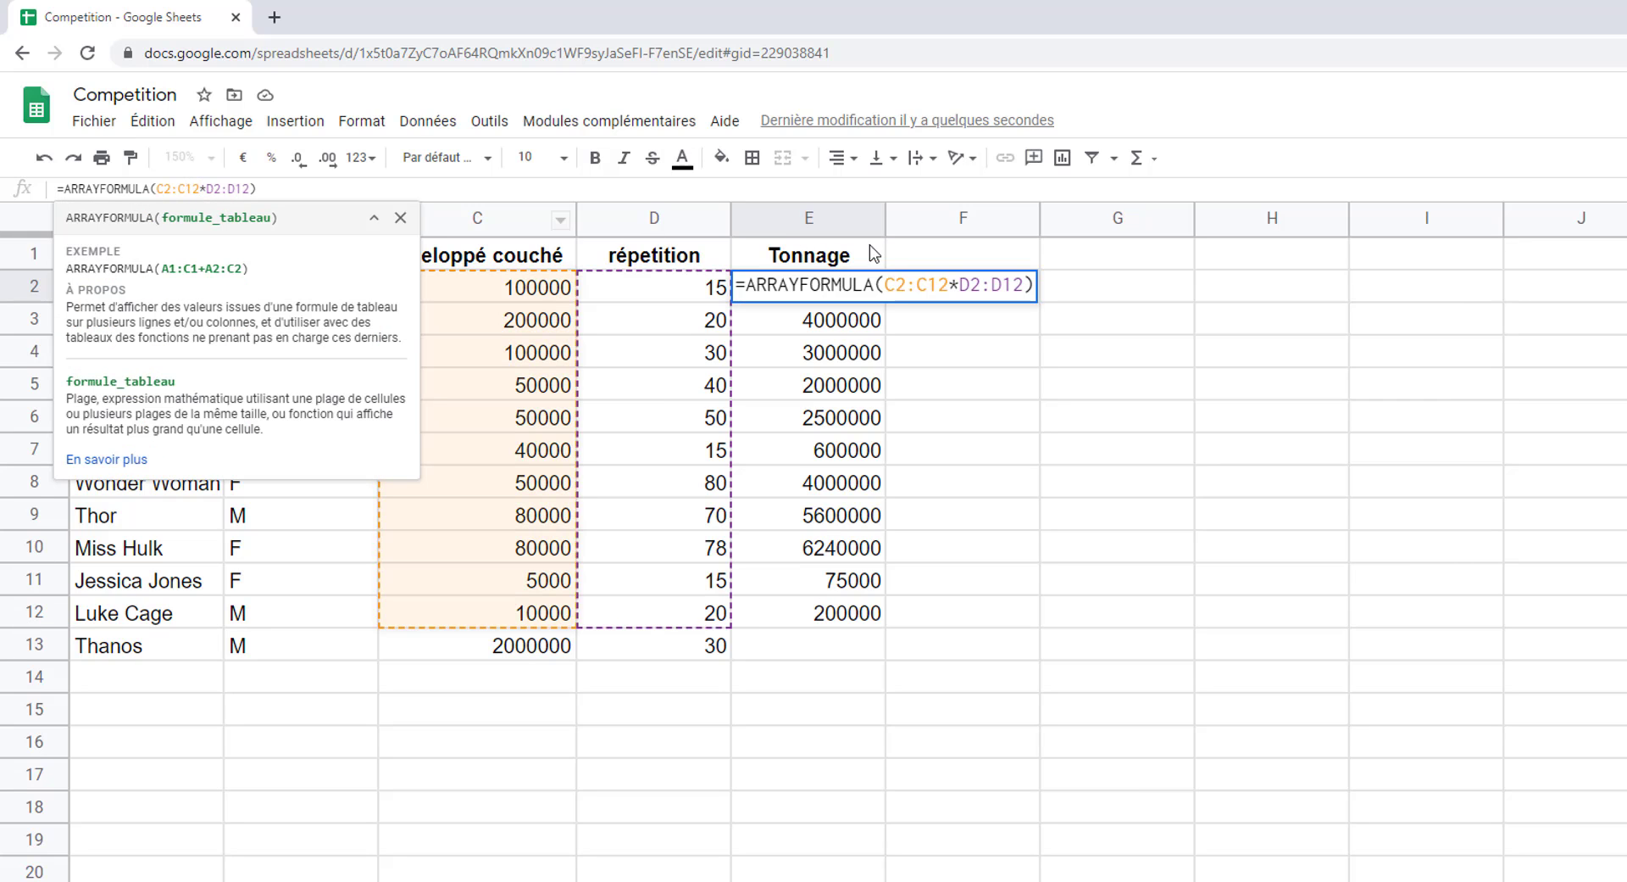
pyautogui.click(949, 282)
pyautogui.press('BackSpace')
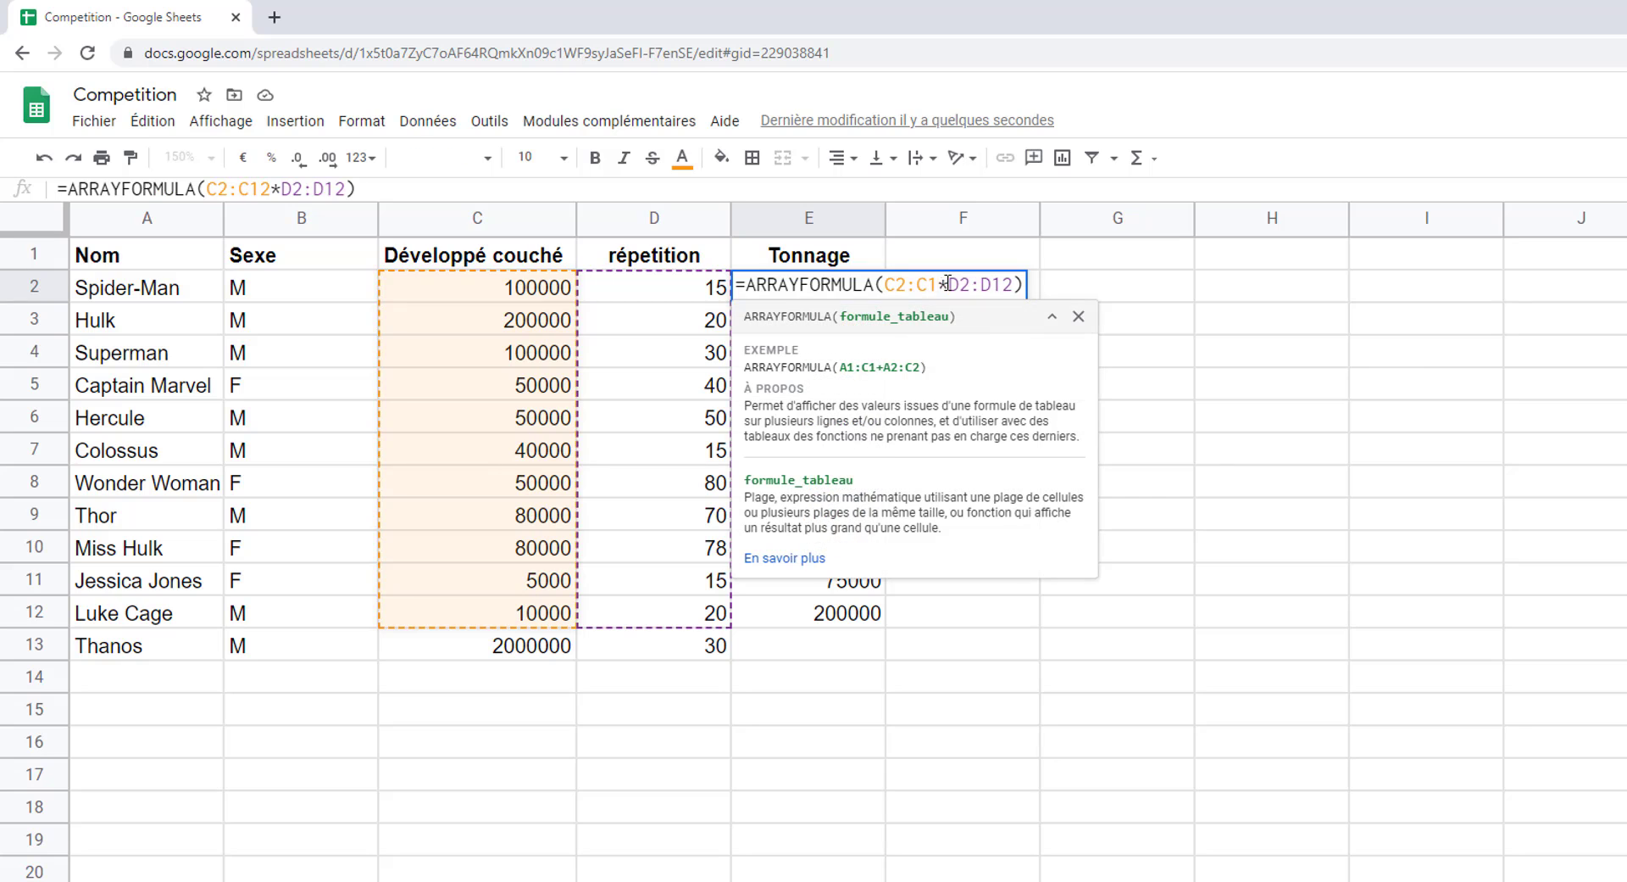
pyautogui.write('3')
pyautogui.click(1023, 284)
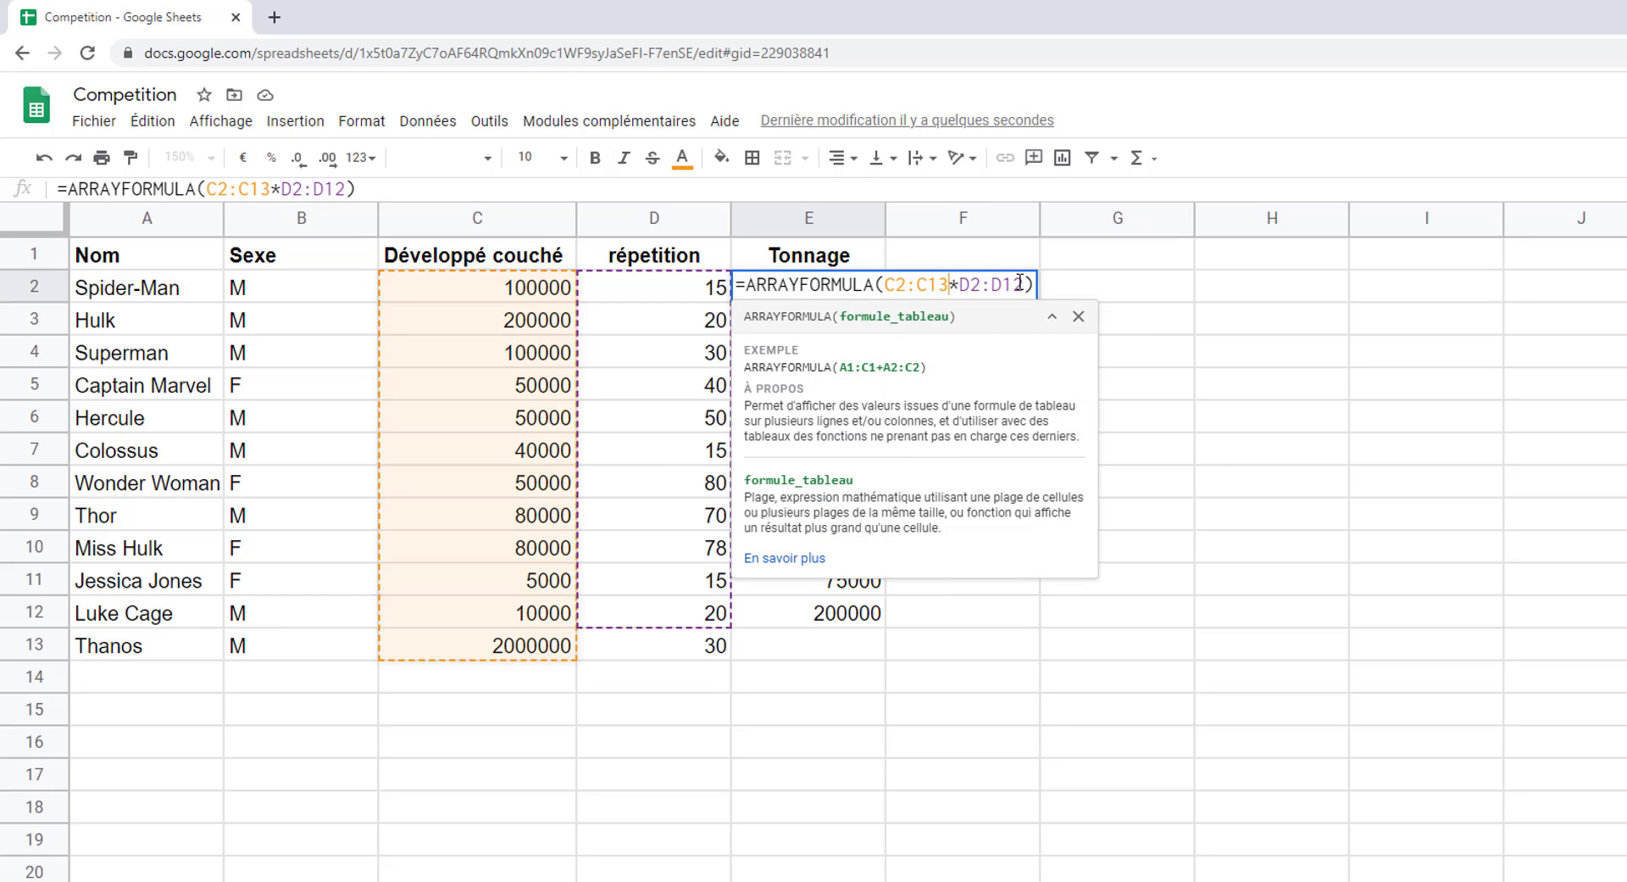
pyautogui.press('BackSpace')
pyautogui.write('3')
pyautogui.press('Return')
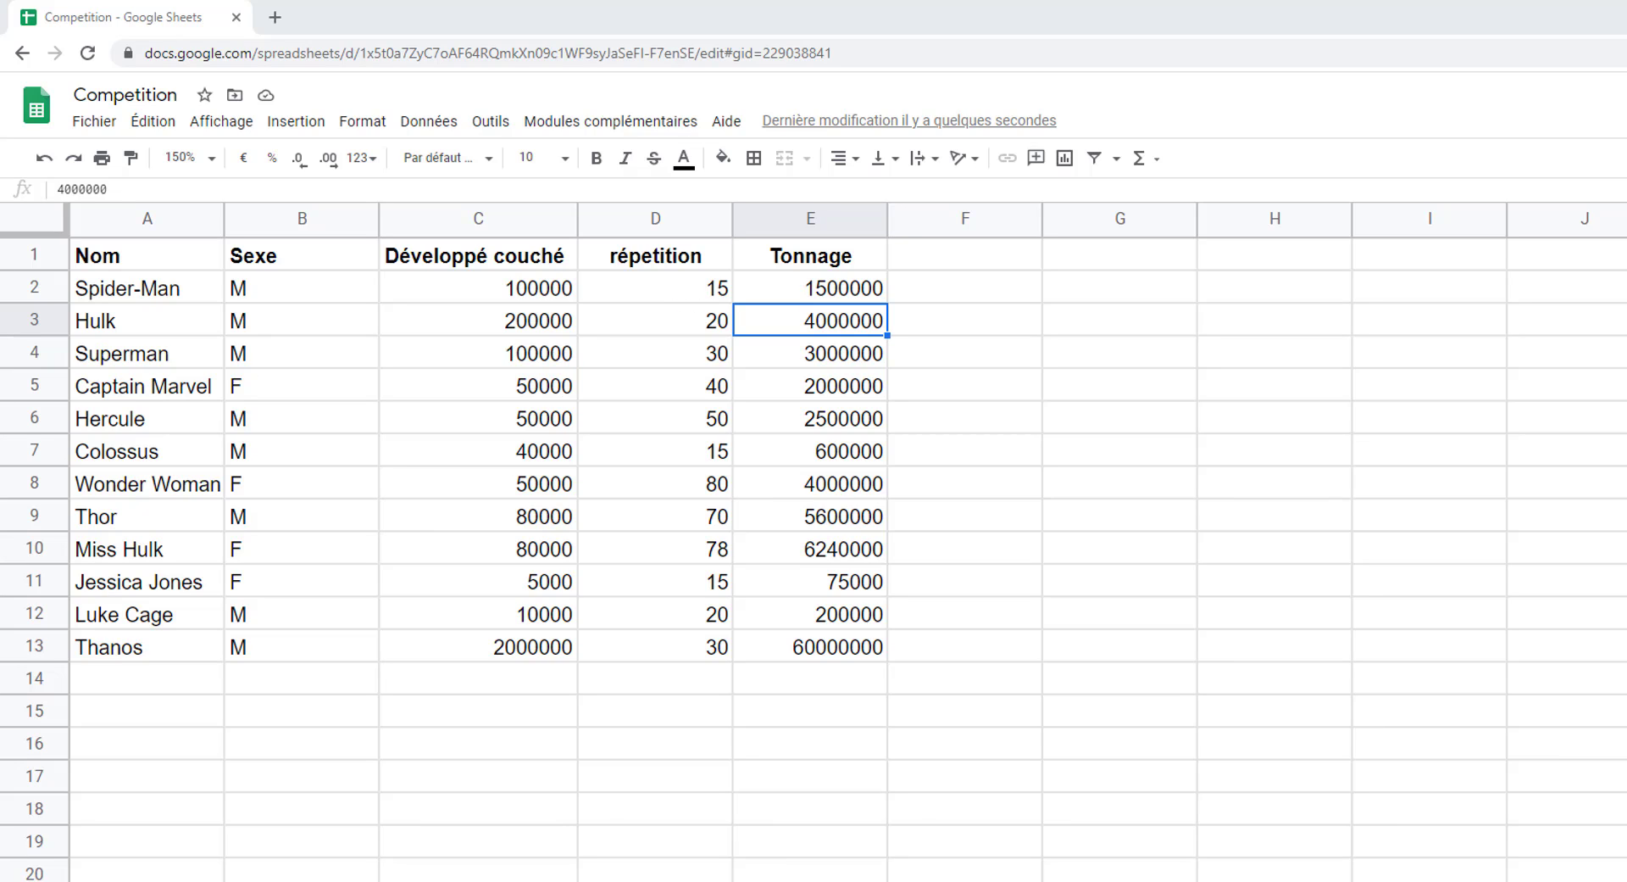
# - Insert the condition si(A2:A="";""; before the product inside the E2 ARRAYFORMULA so rows without a name stay blank
pyautogui.click(773, 288)
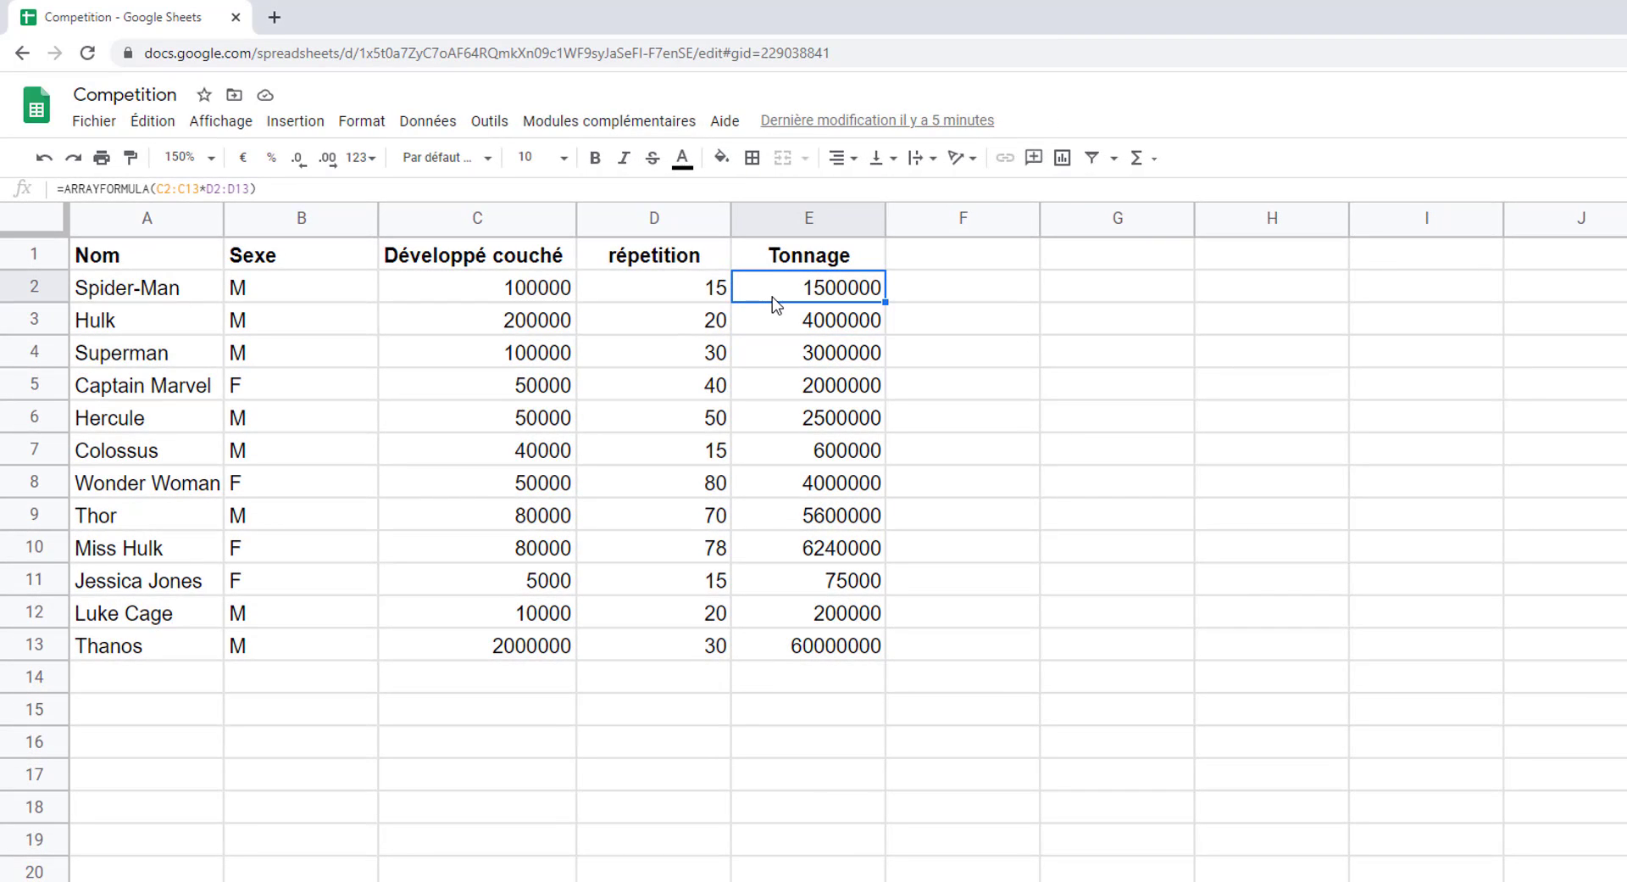
pyautogui.click(188, 193)
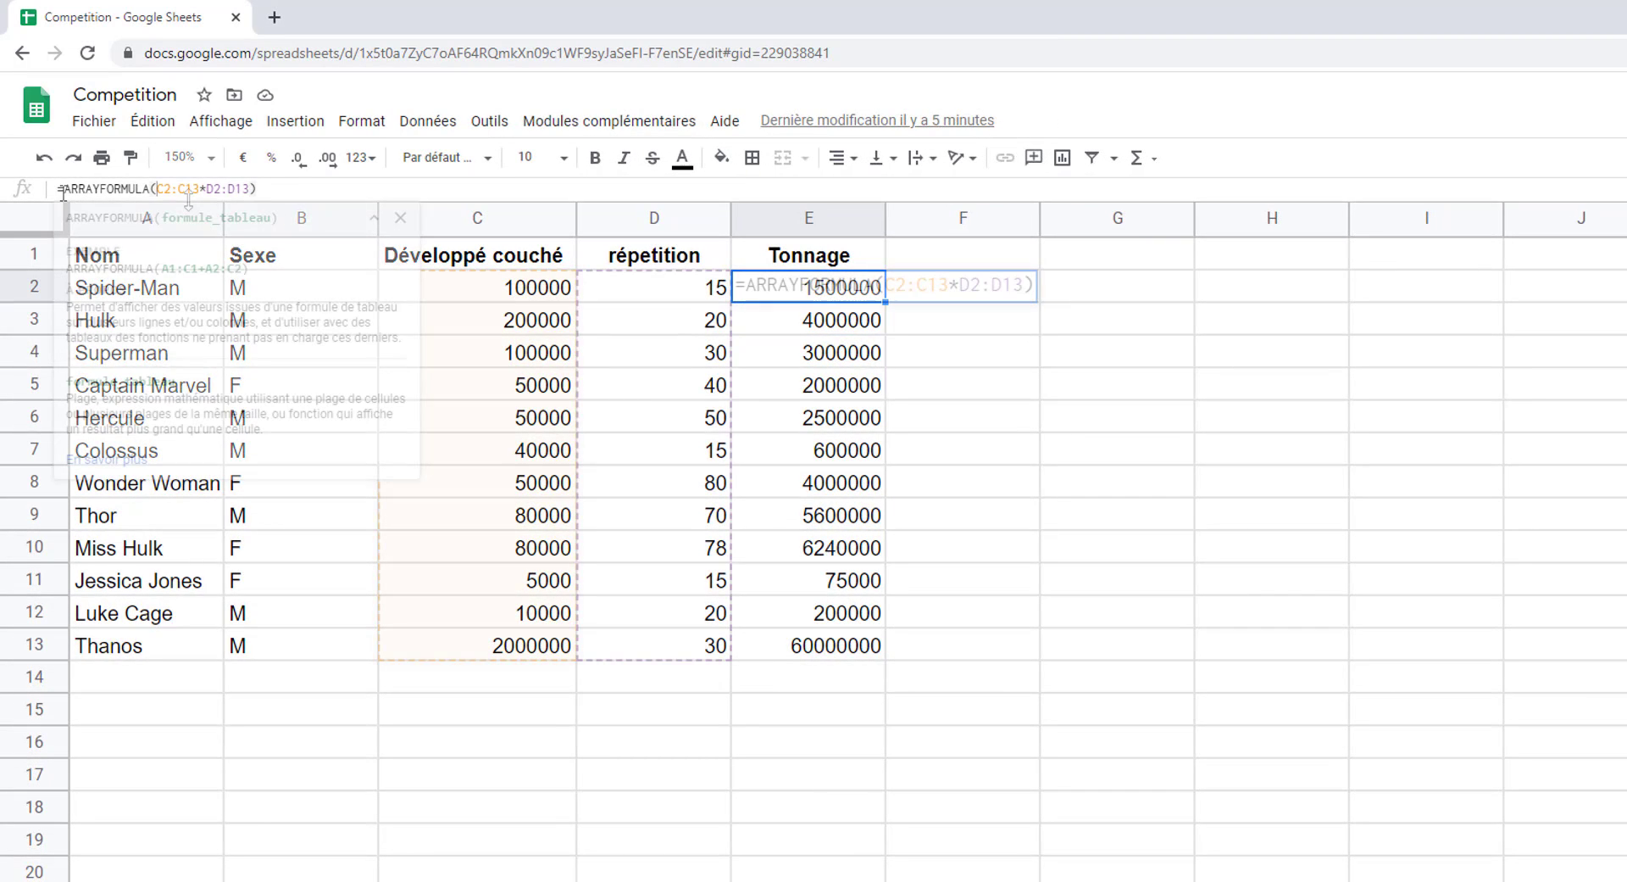
pyautogui.write('si')
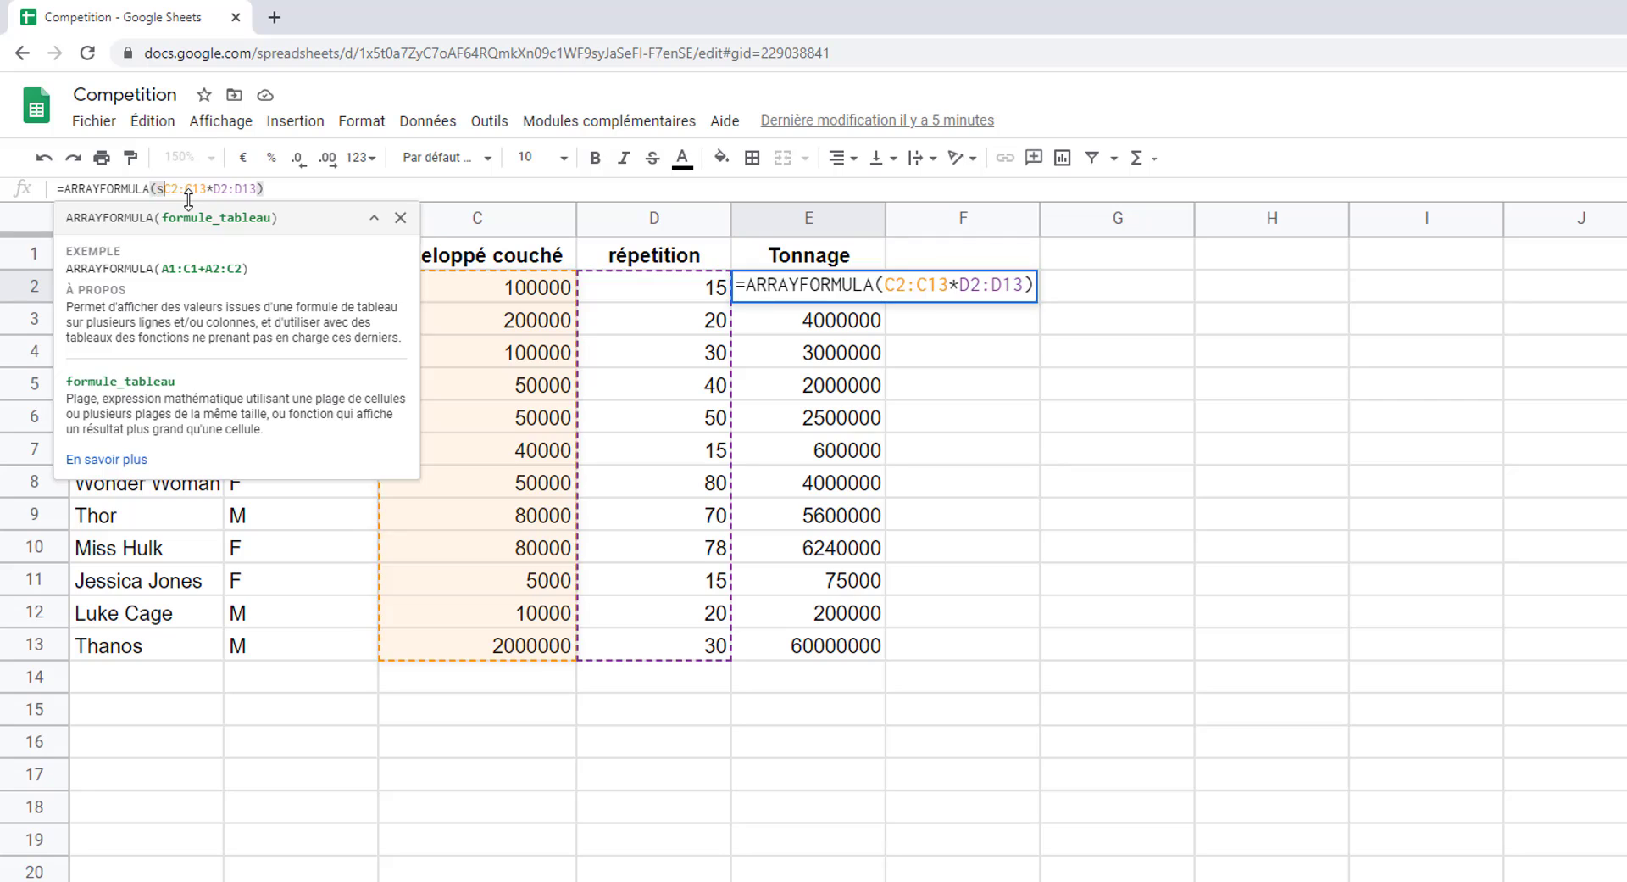
pyautogui.write('(')
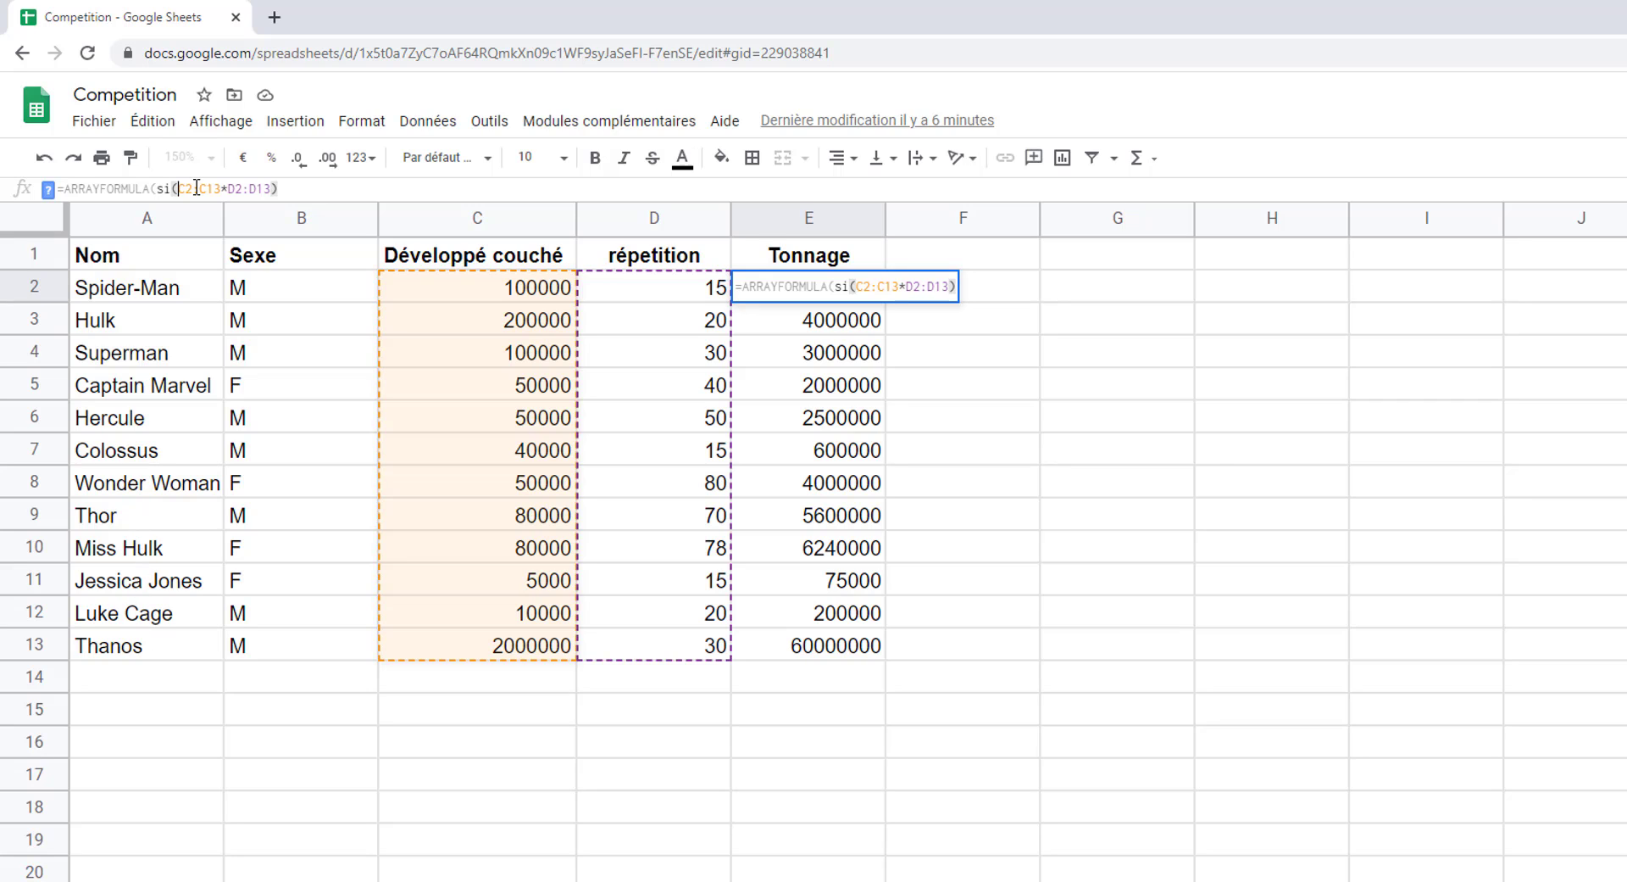
pyautogui.write('A2:')
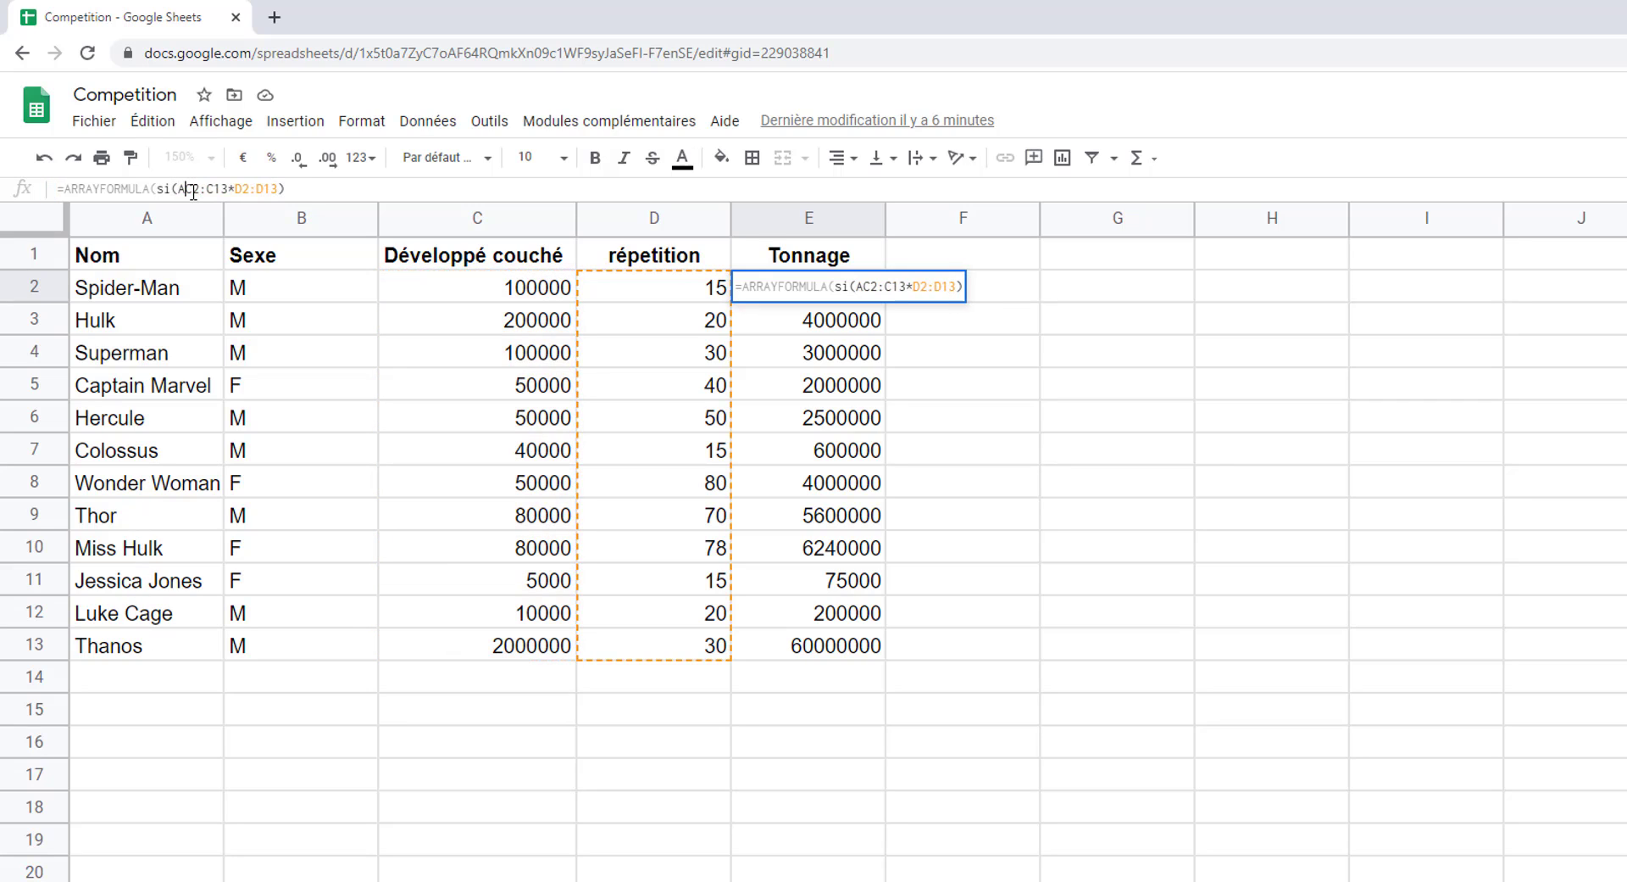
pyautogui.write('A')
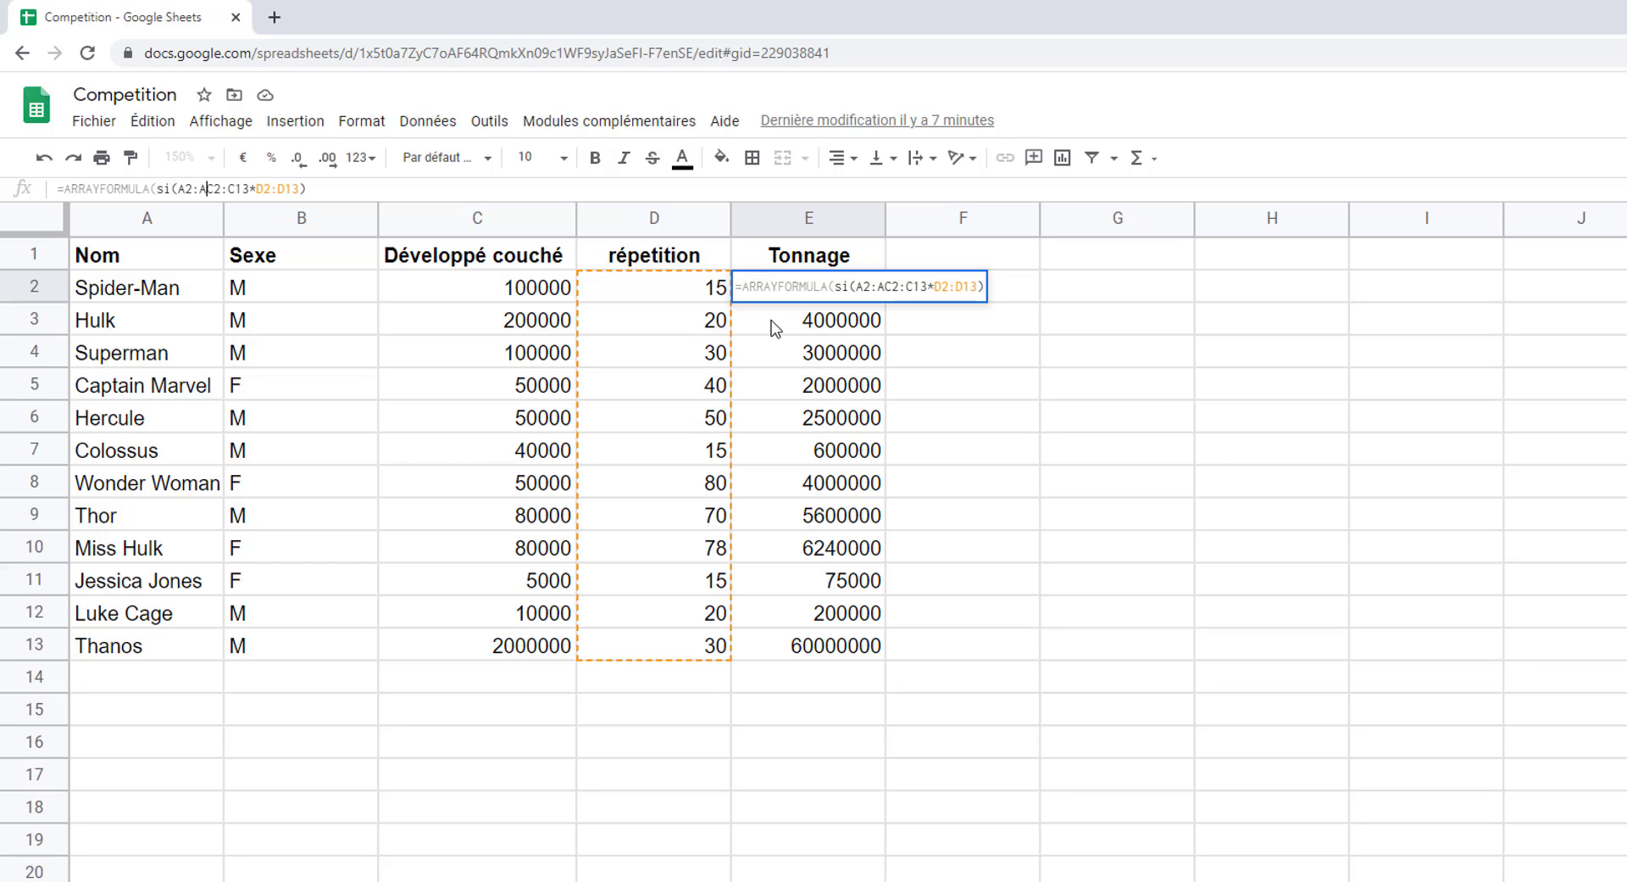
pyautogui.write('=""')
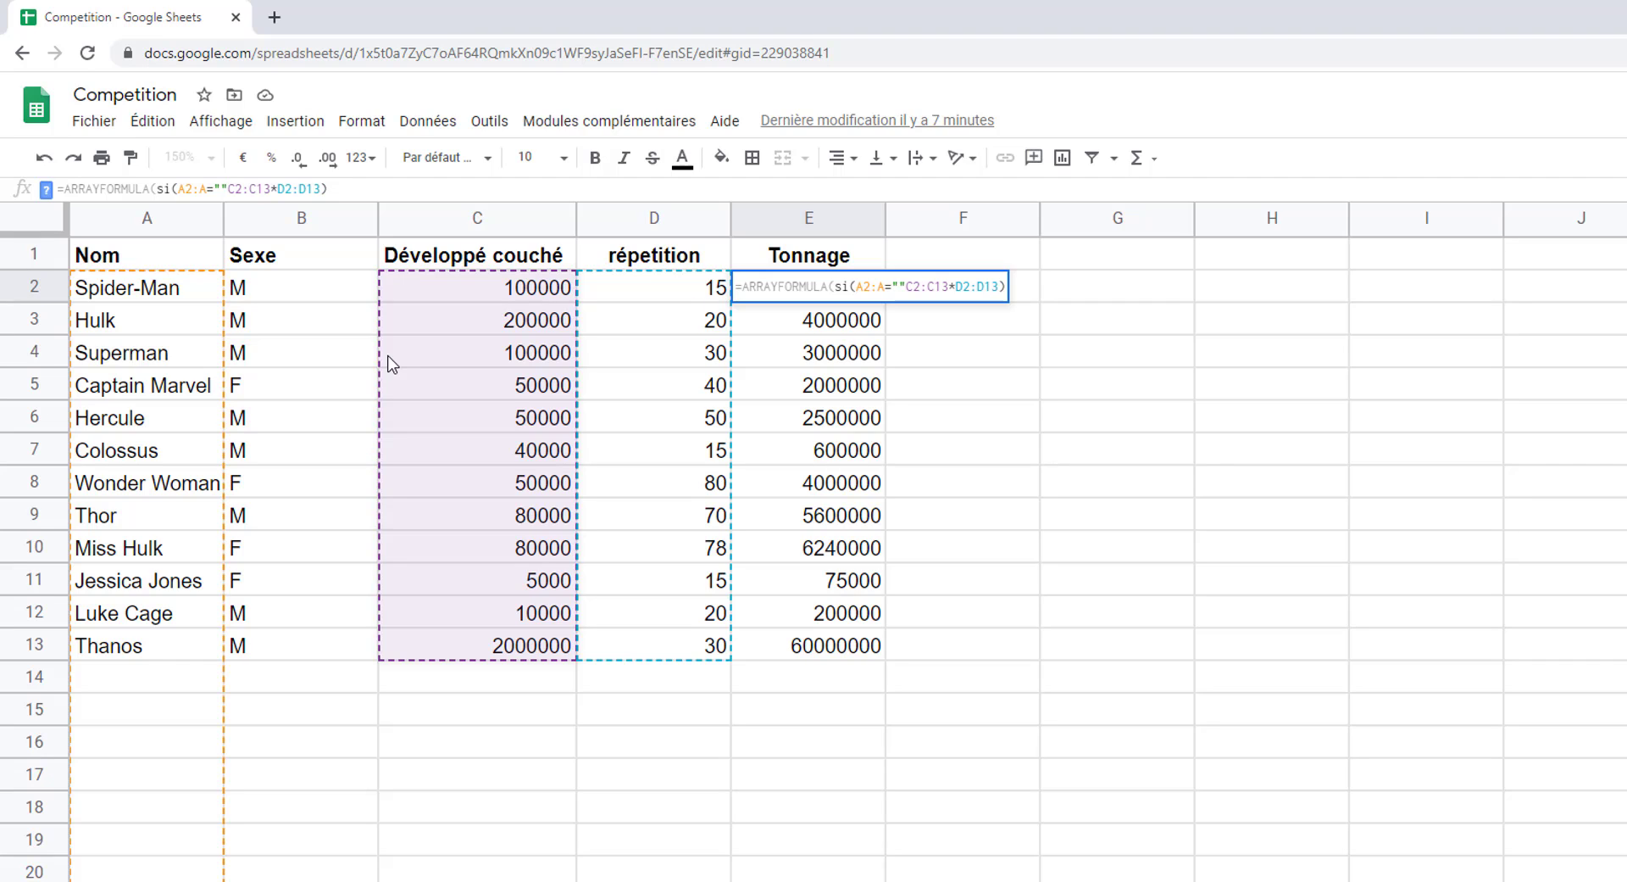
pyautogui.write(';')
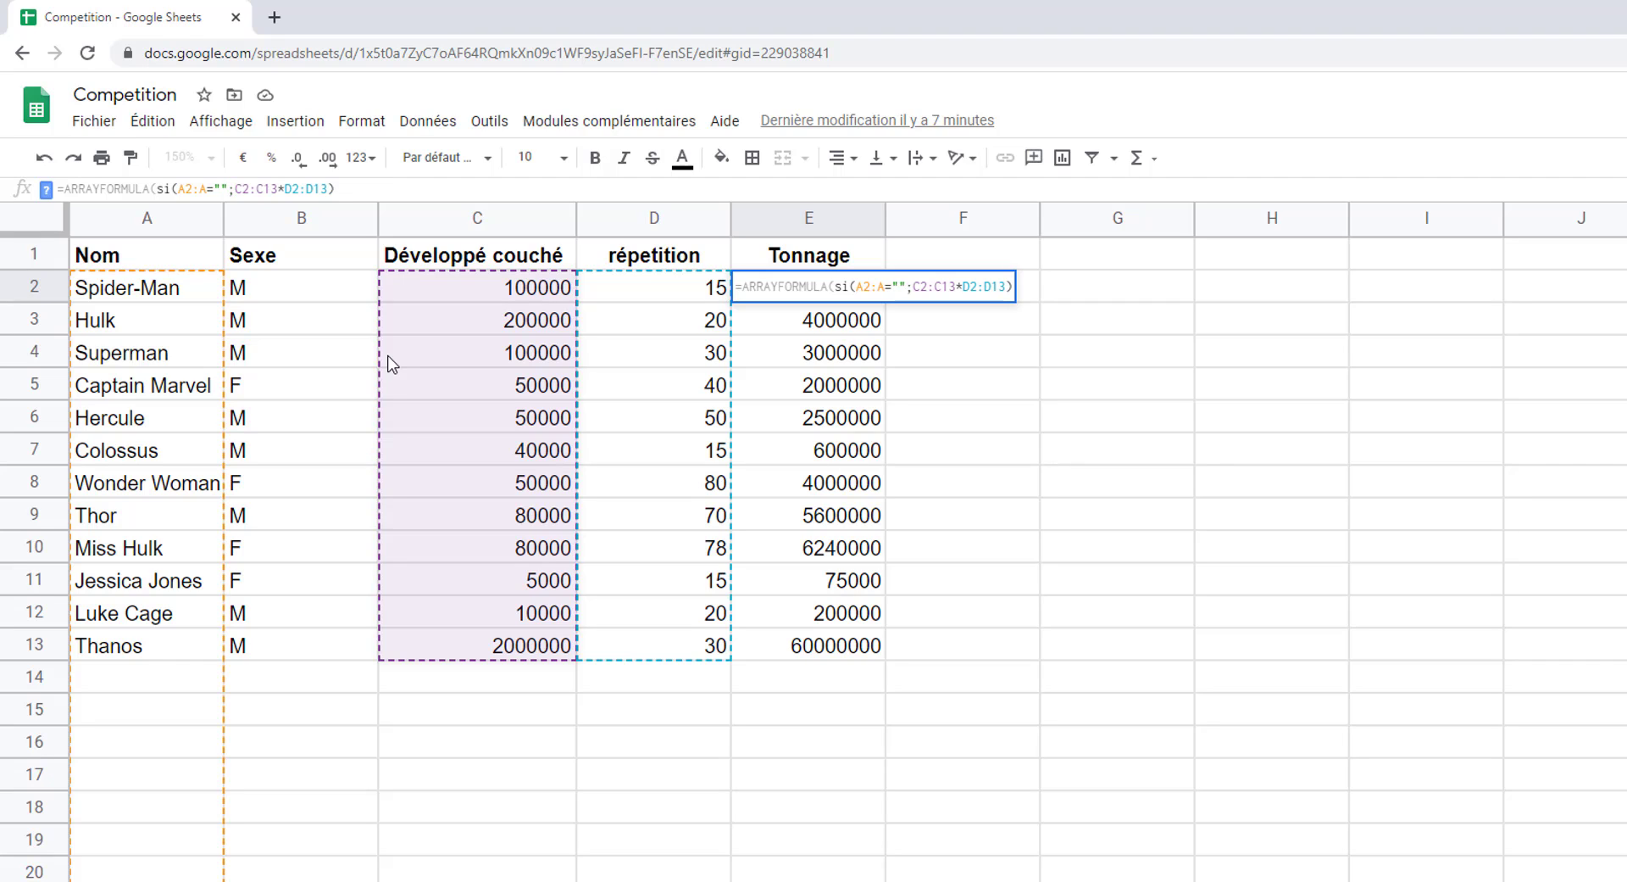
pyautogui.write('"";')
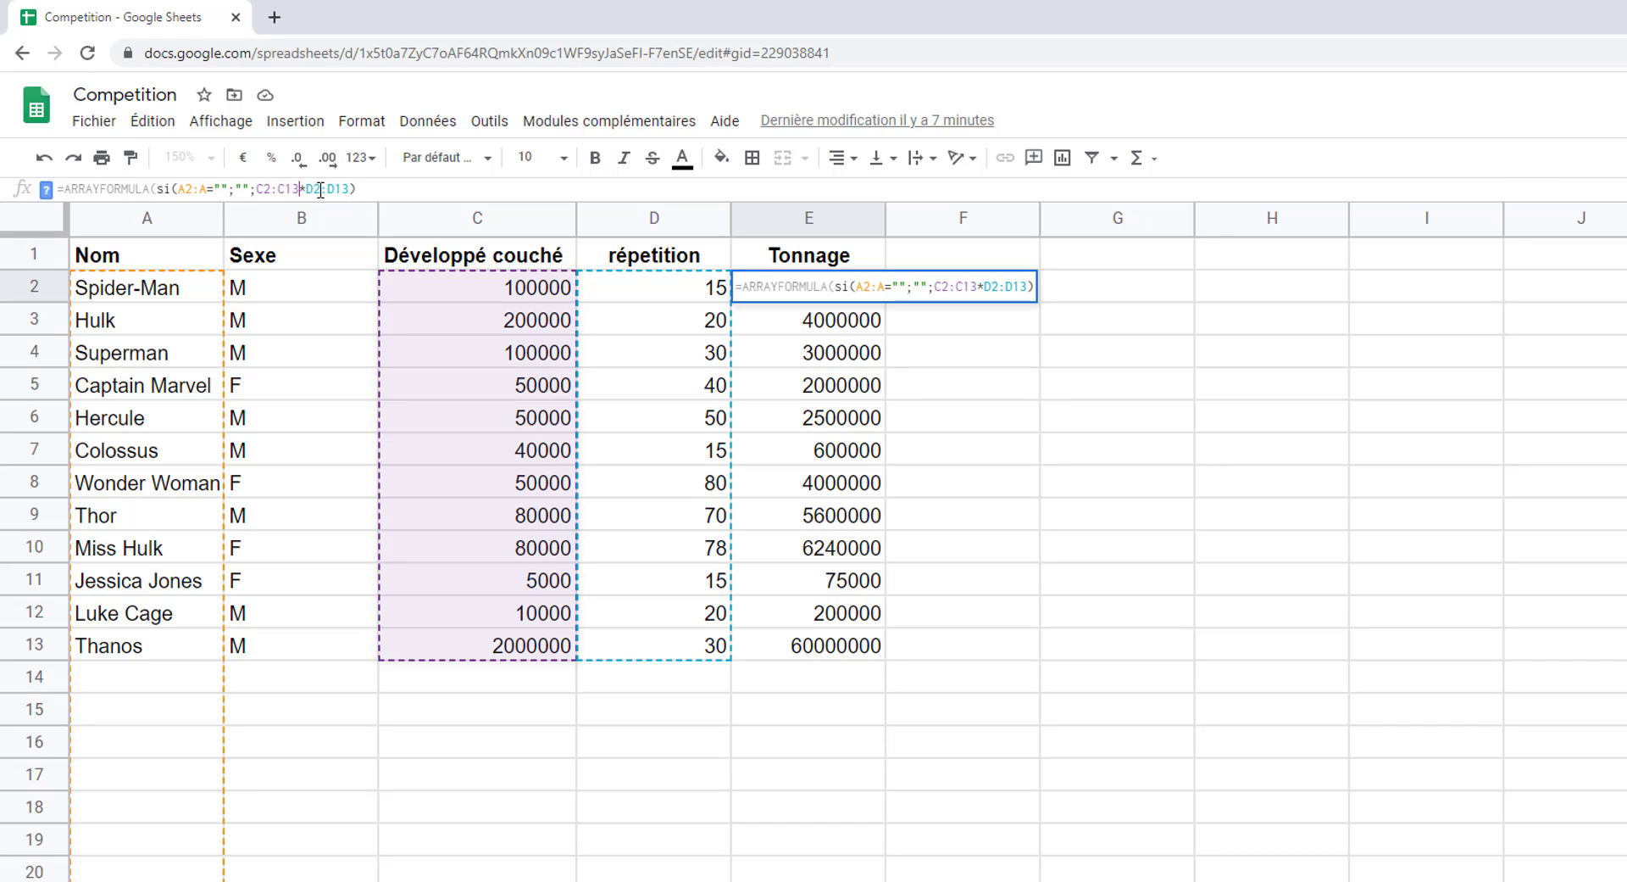
# - Make the product ranges in the E2 formula open-ended as C2:C*D2:D and enter the formula
pyautogui.press('BackSpace')
pyautogui.press('BackSpace')
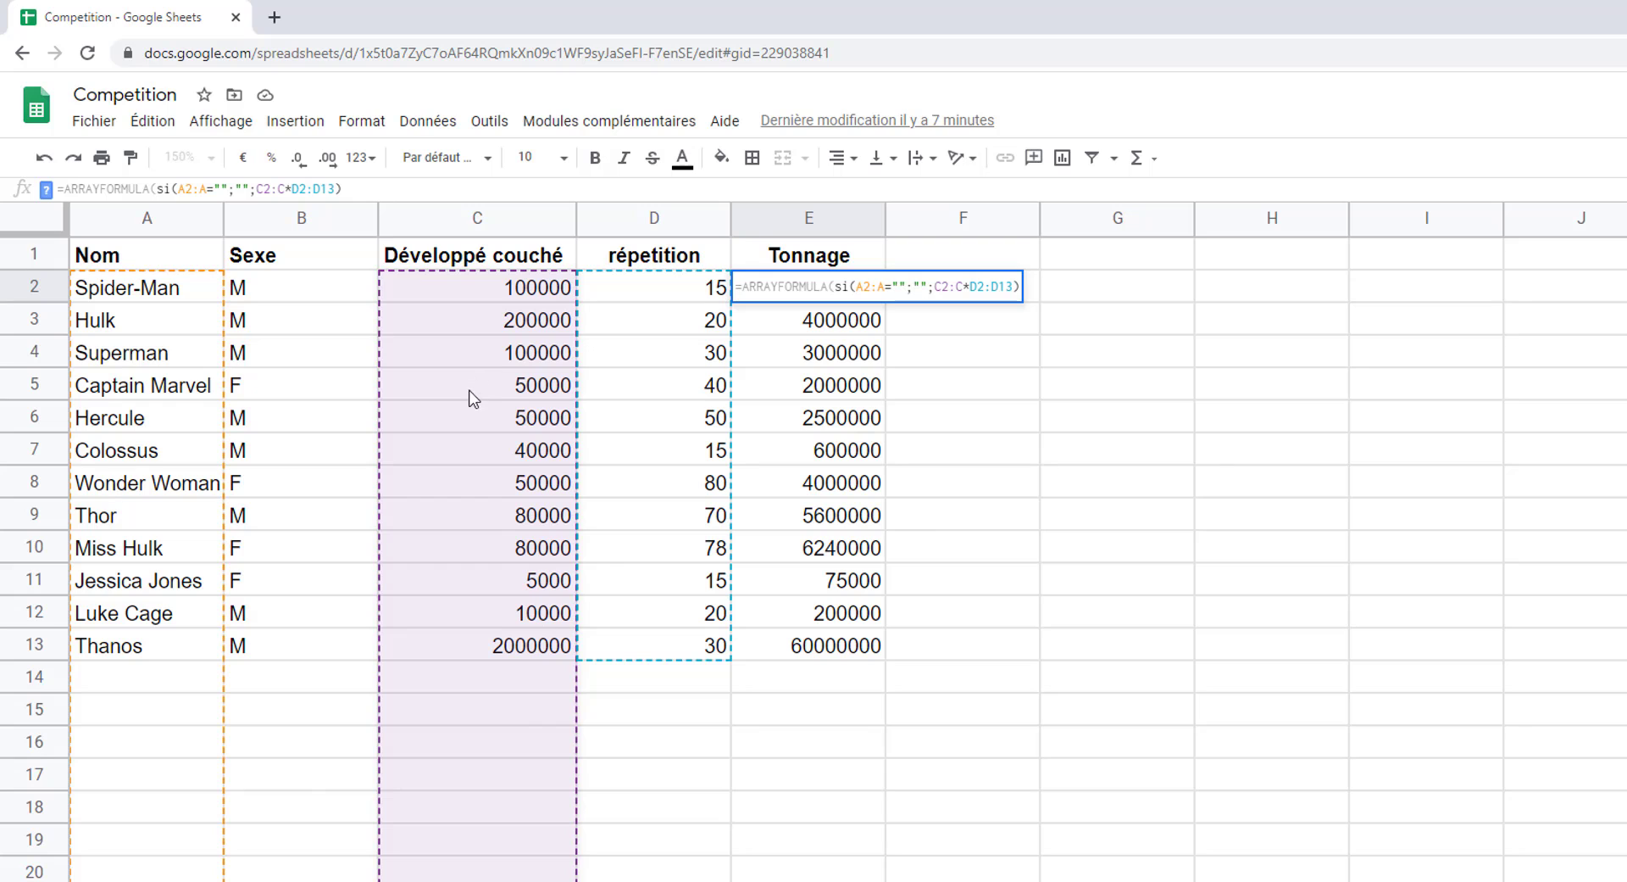
pyautogui.scroll(-12, 479, 754)
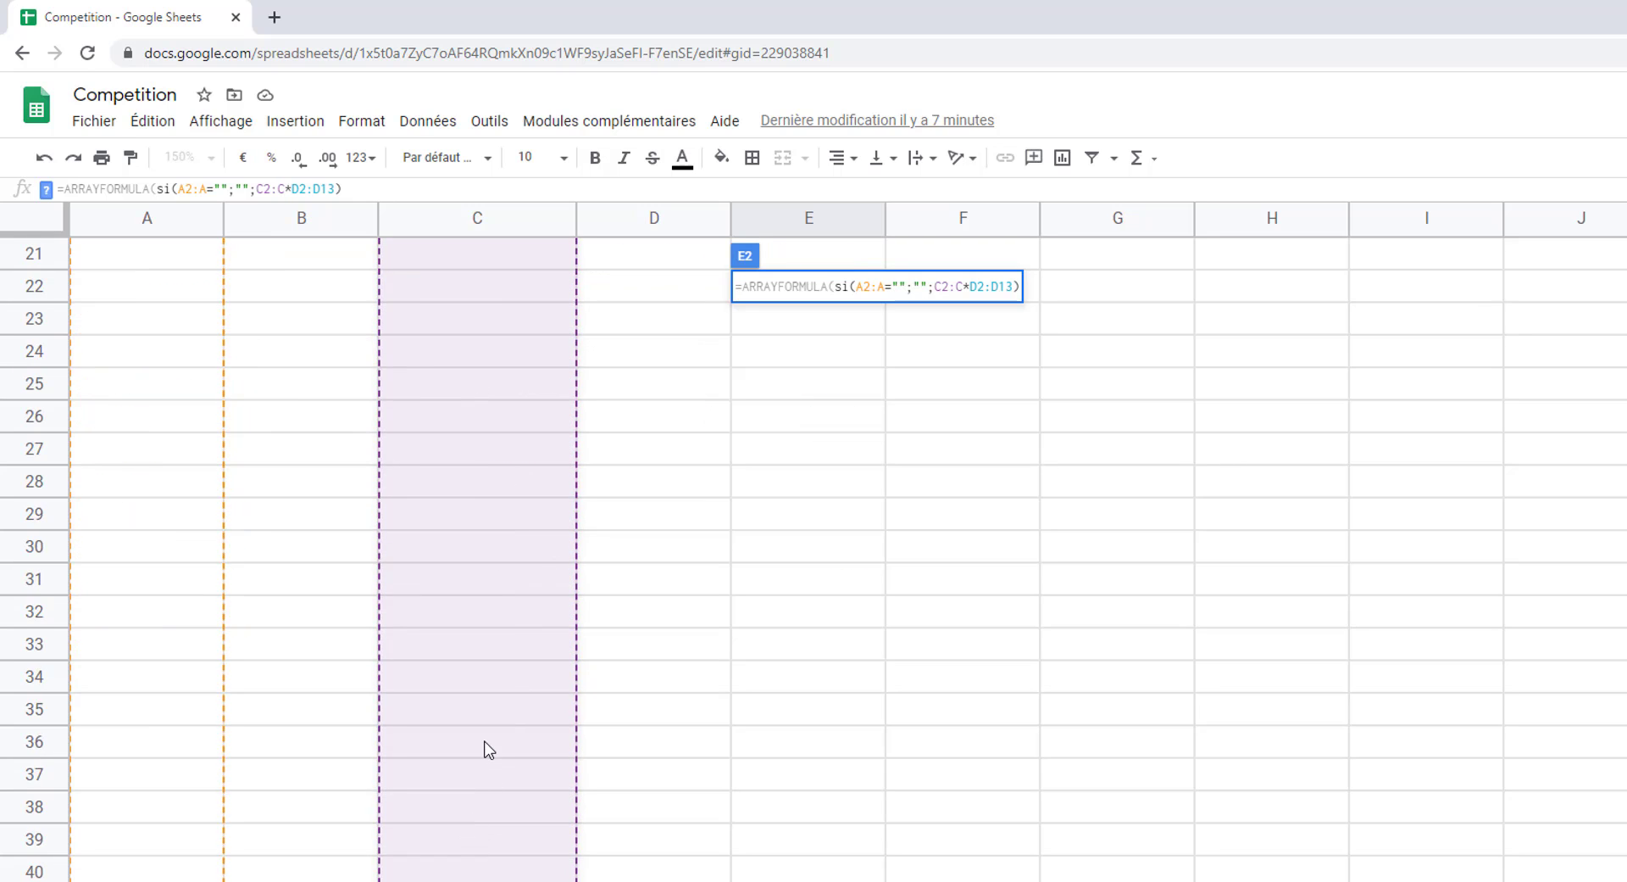
pyautogui.scroll(6, 487, 749)
pyautogui.scroll(5, 487, 748)
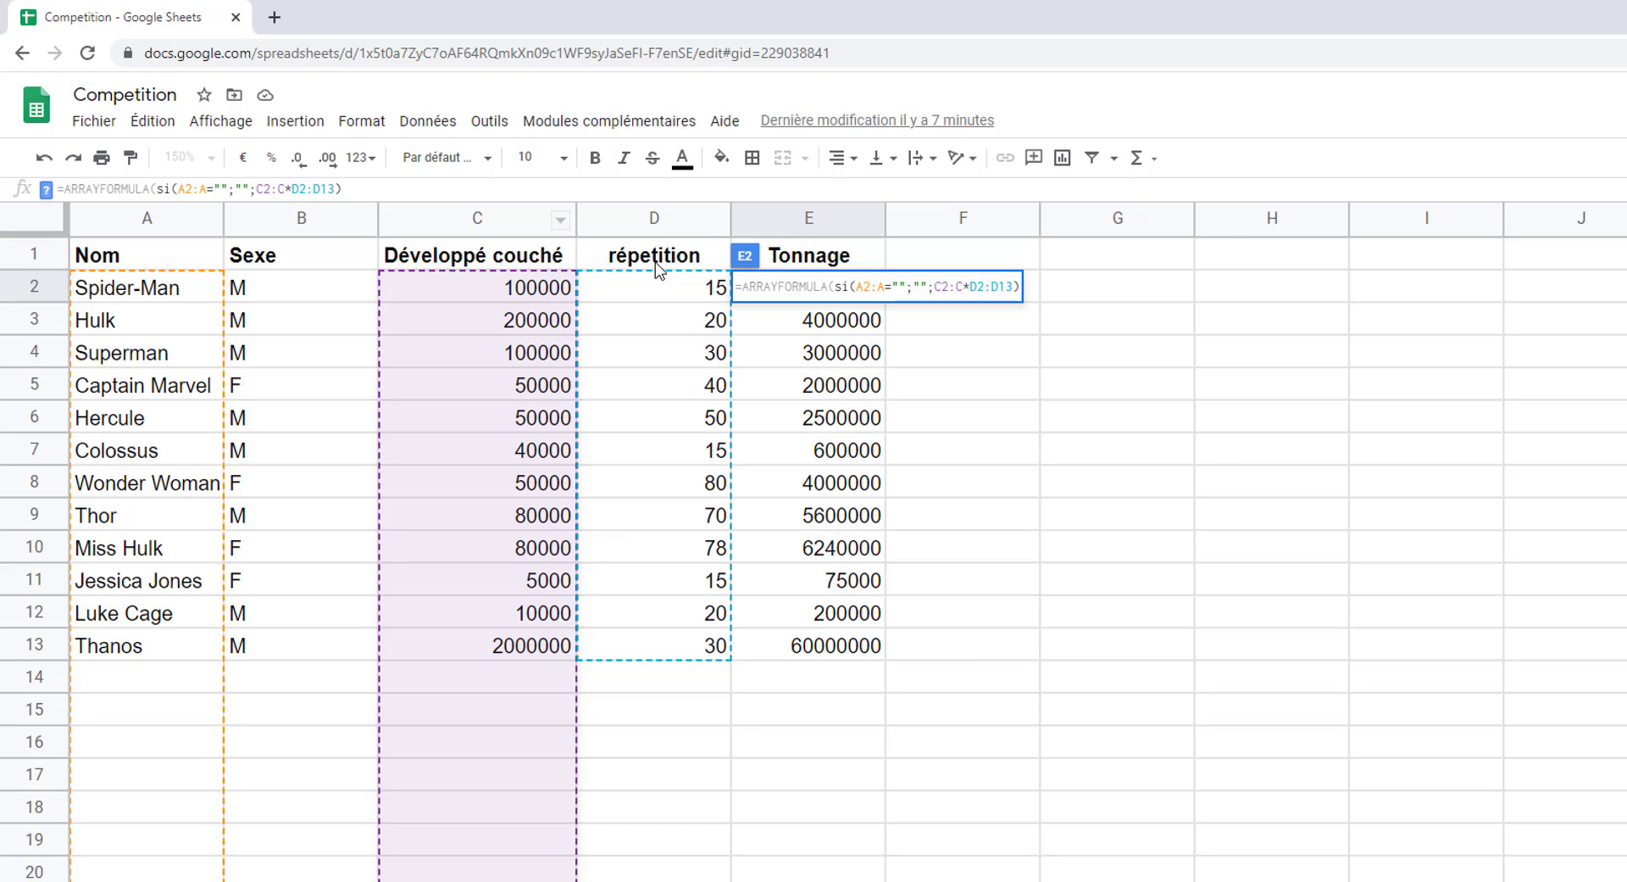
pyautogui.click(318, 188)
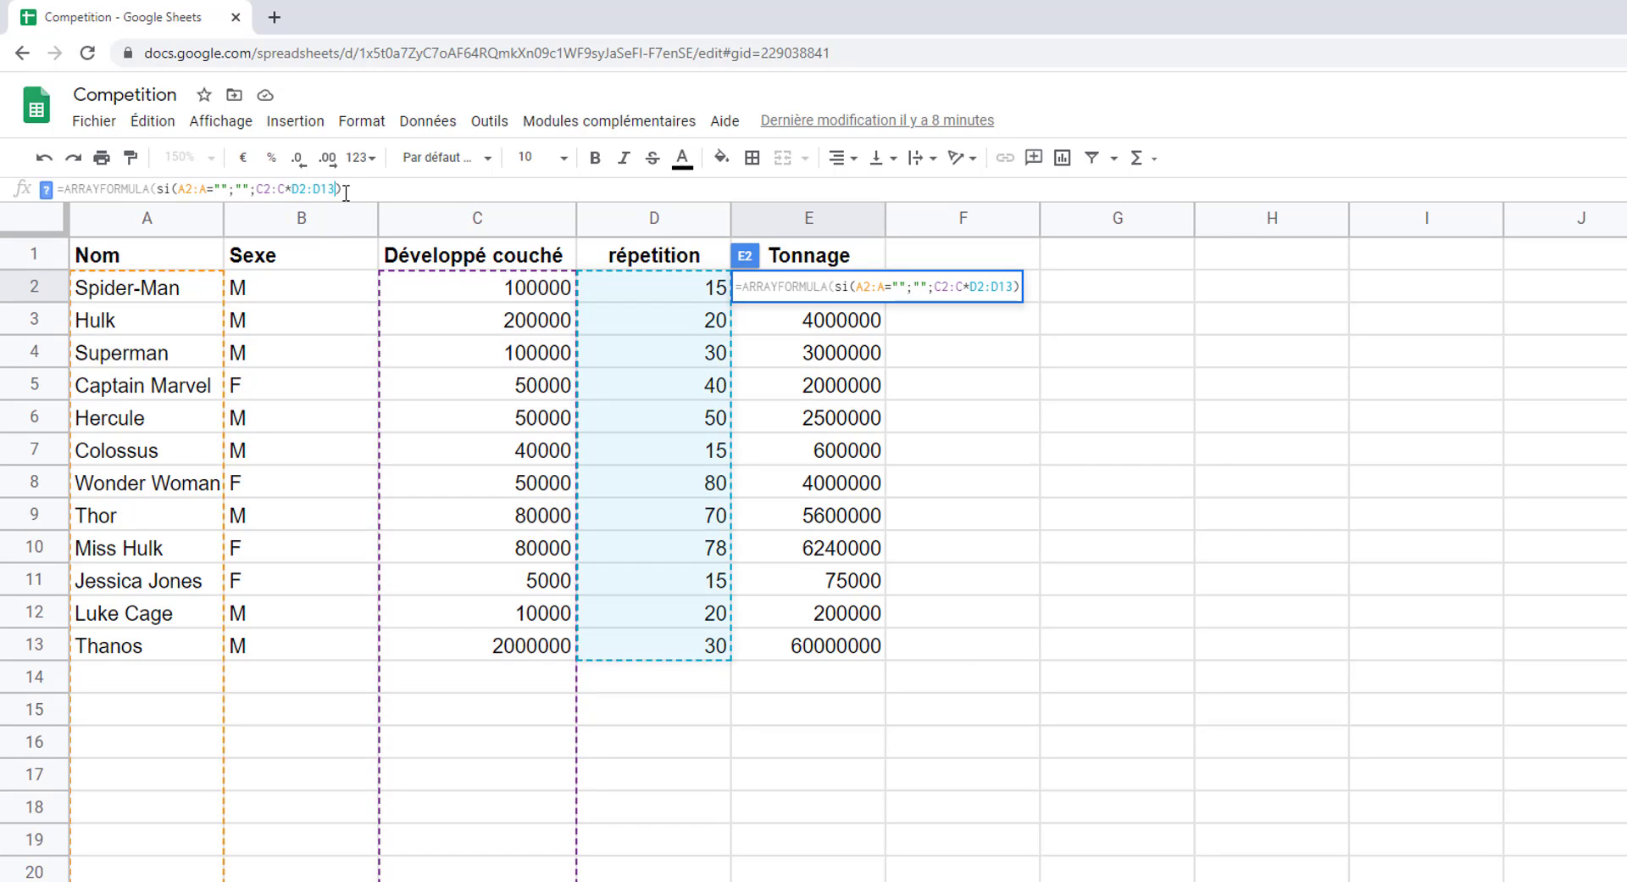
pyautogui.press('Delete')
pyautogui.press('Delete')
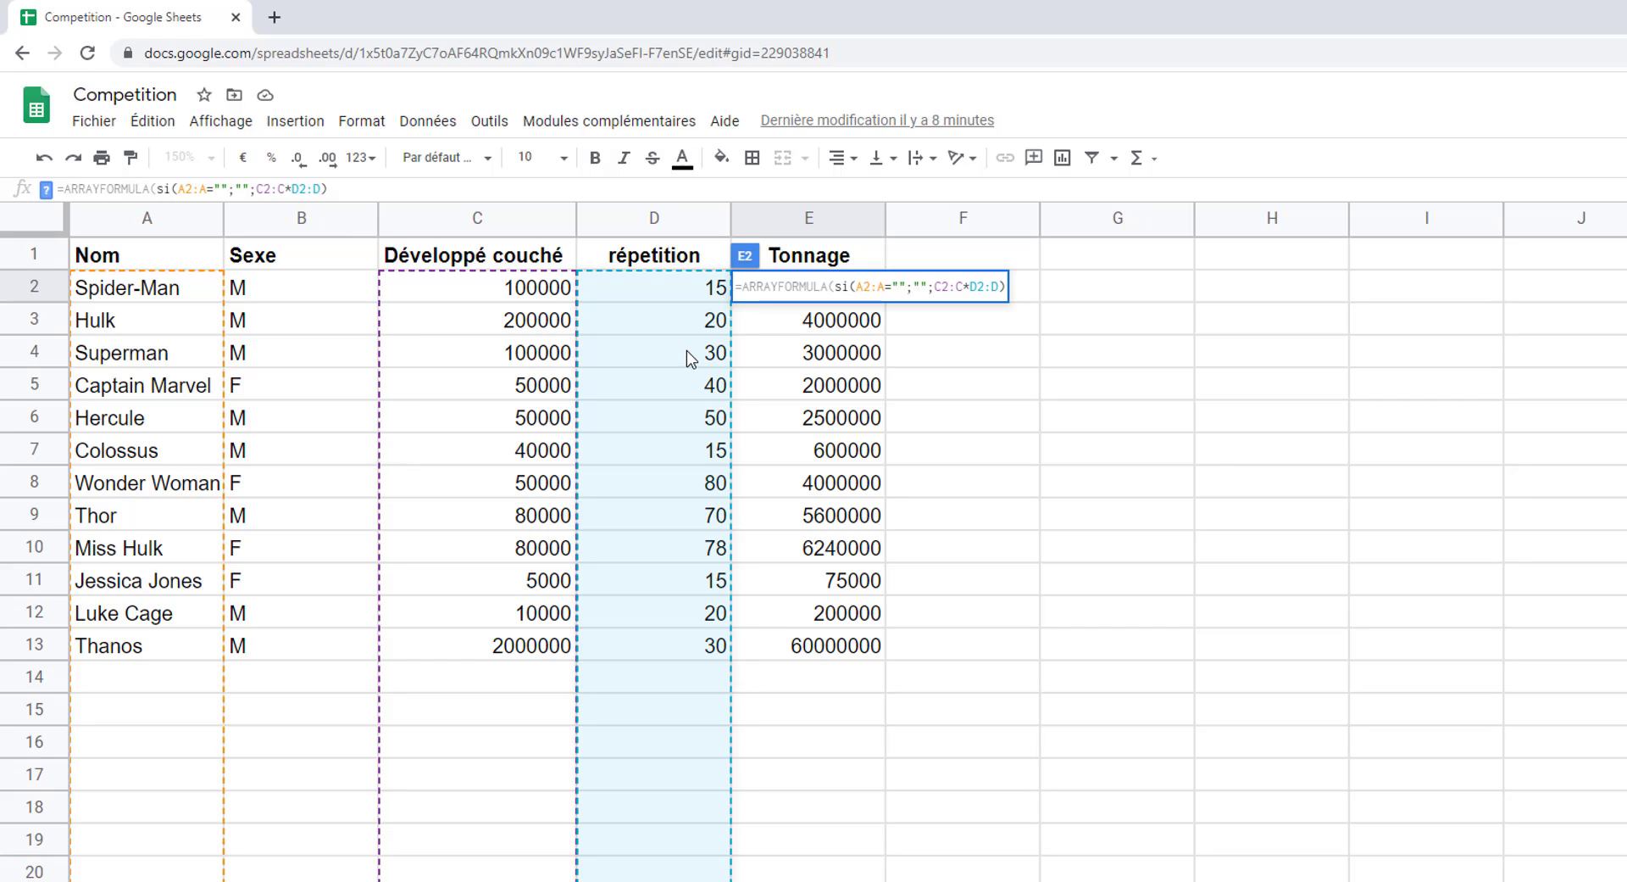
pyautogui.press('Return')
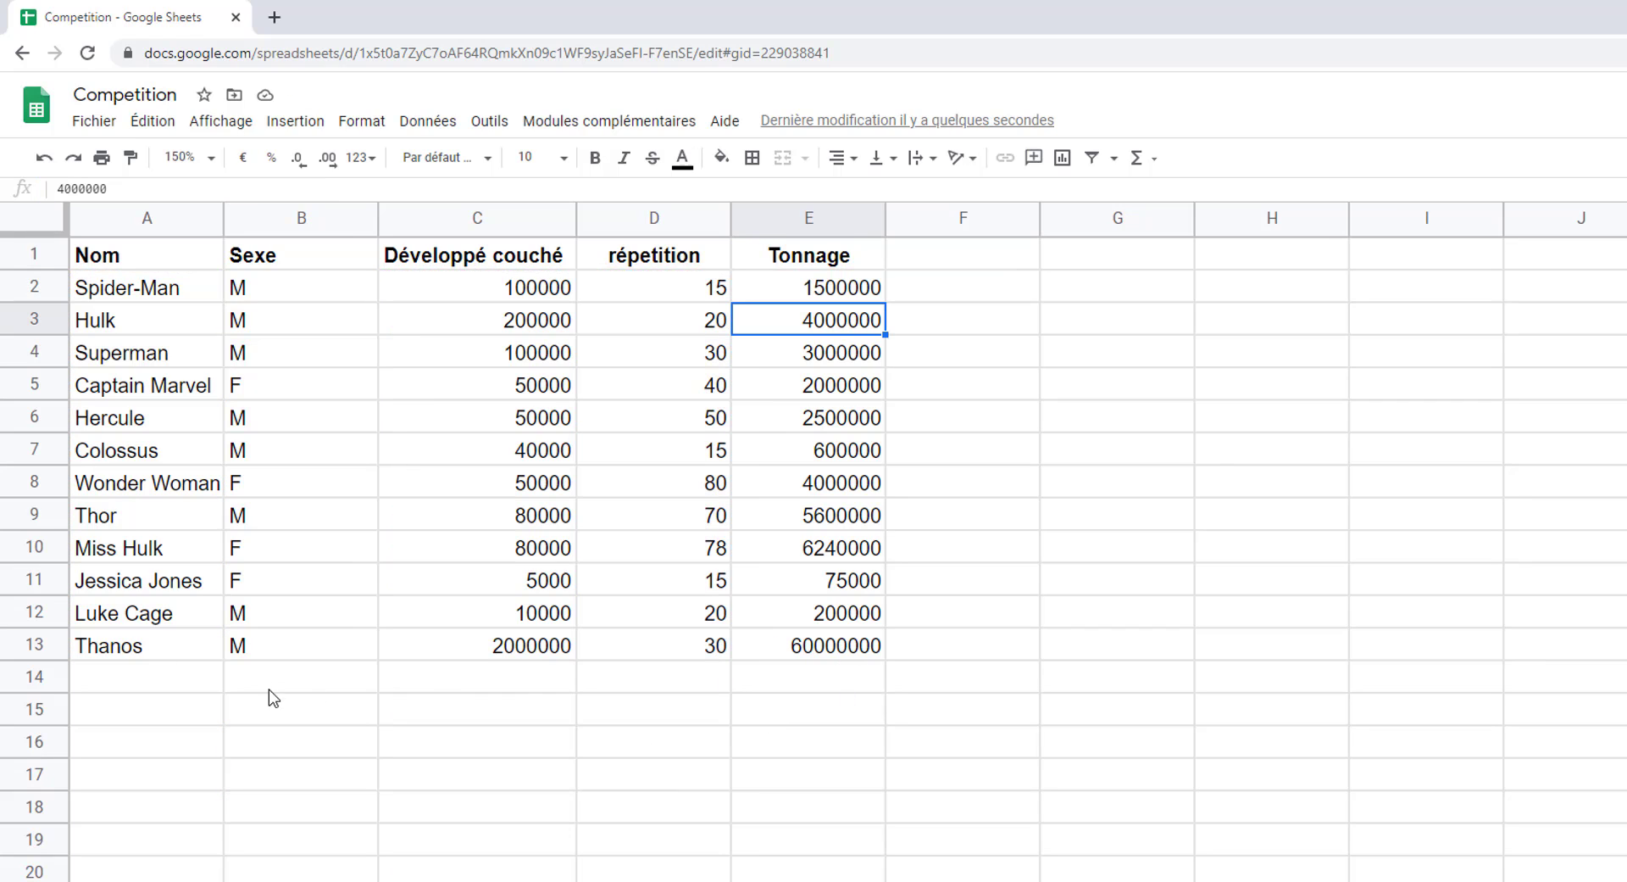
# - Add competitor Miss Marvel in row 14 with F, a bench press of 50000 and 100 repetitions
pyautogui.click(178, 678)
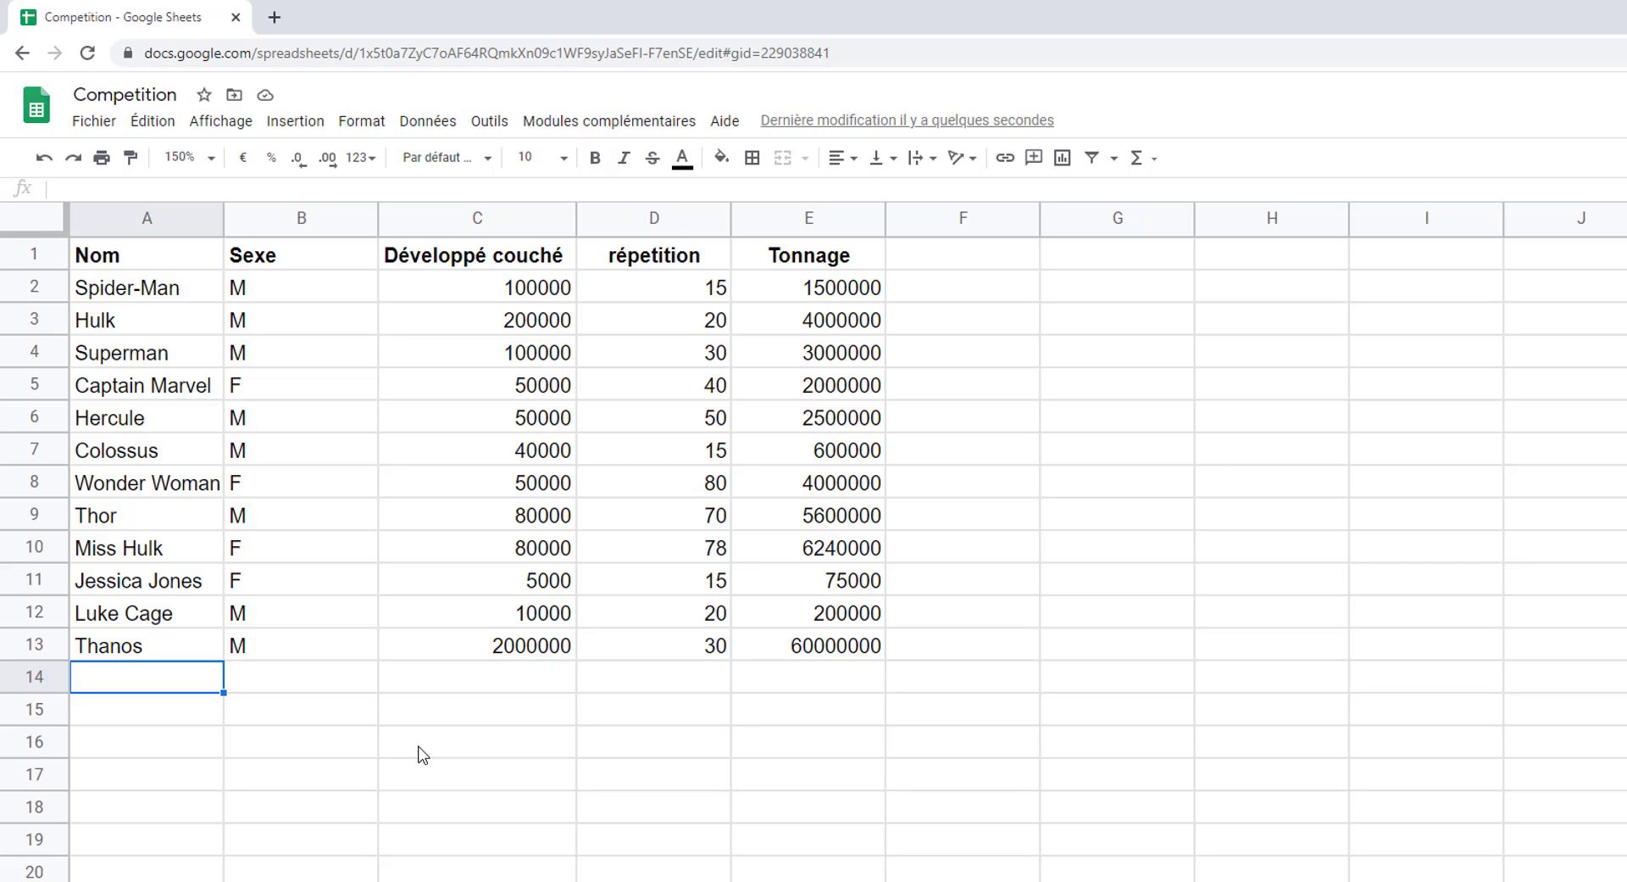
pyautogui.write('Miss Marvel')
pyautogui.press('Tab')
pyautogui.write('F')
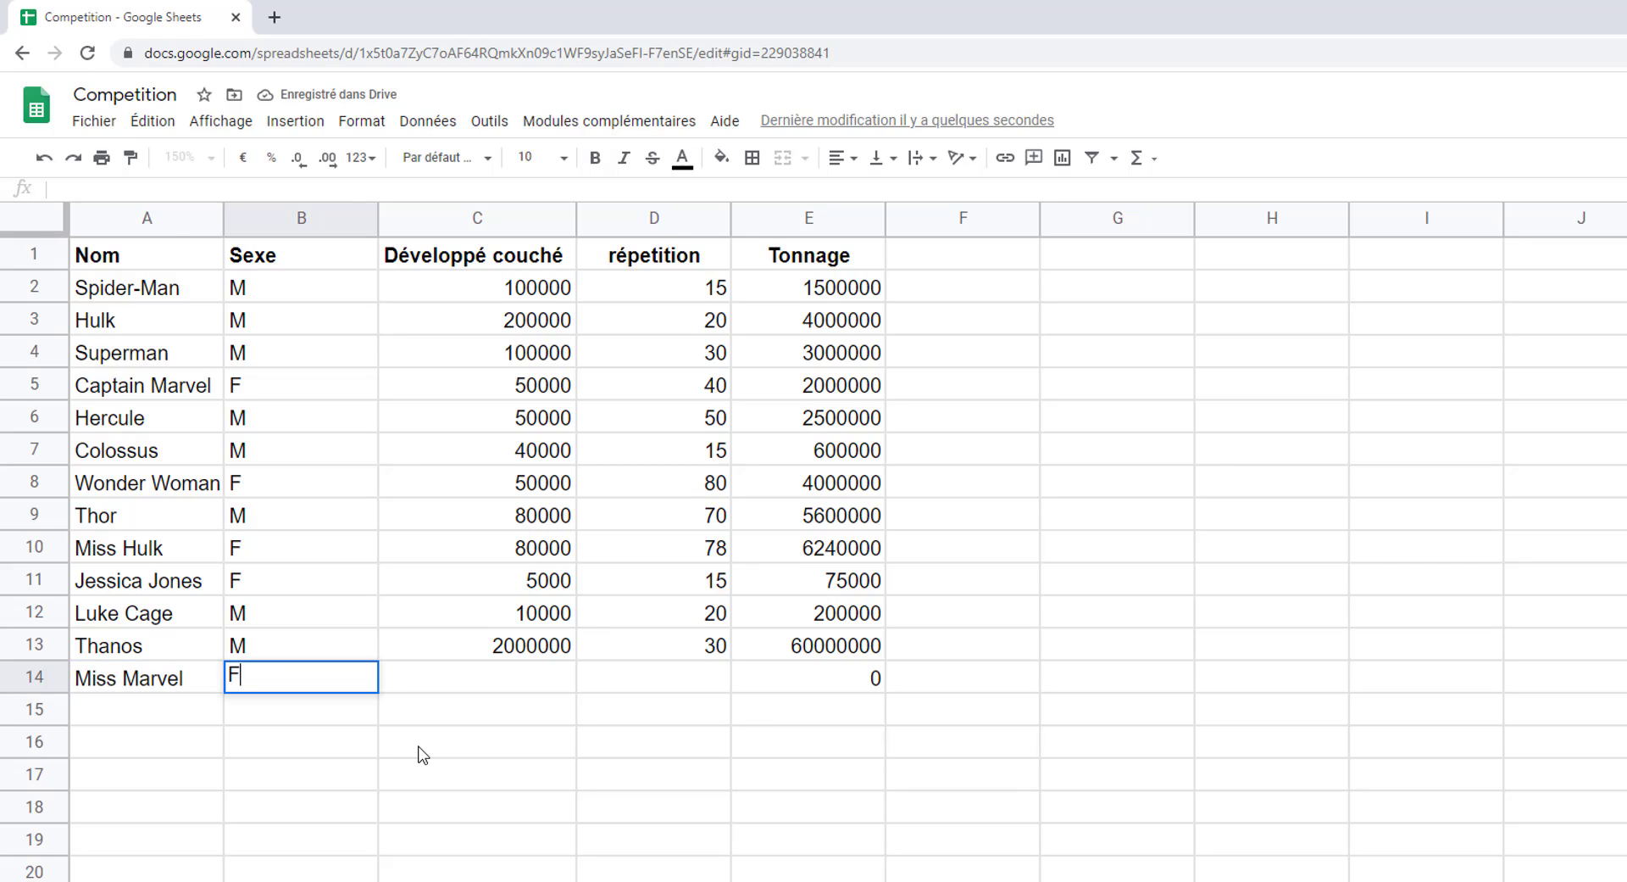
pyautogui.click(494, 680)
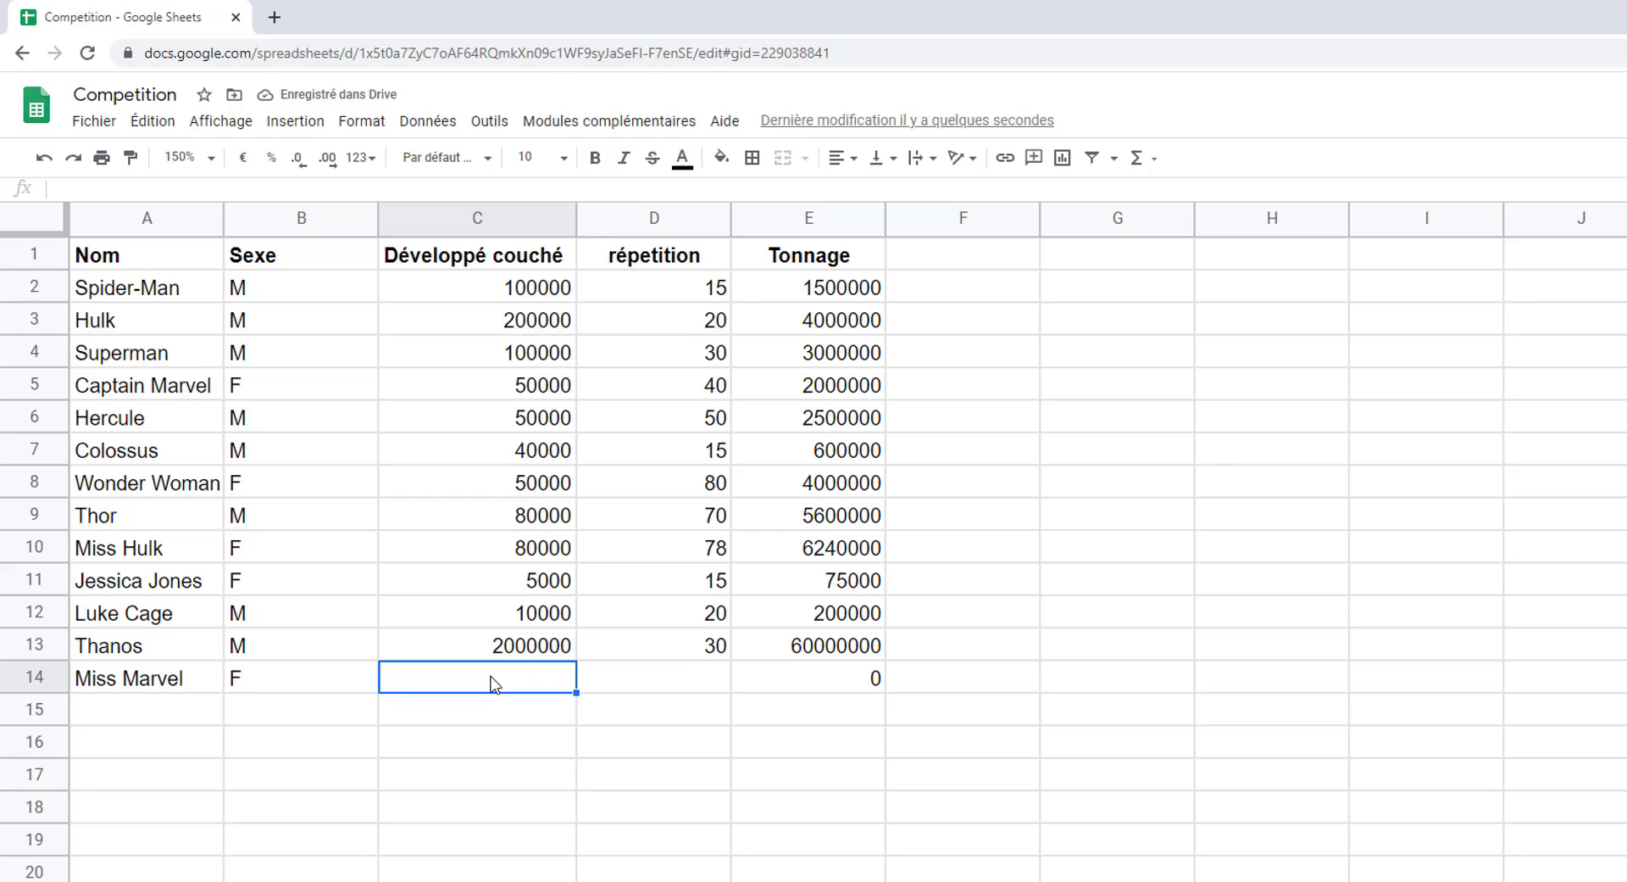
pyautogui.write('50000')
pyautogui.press('Return')
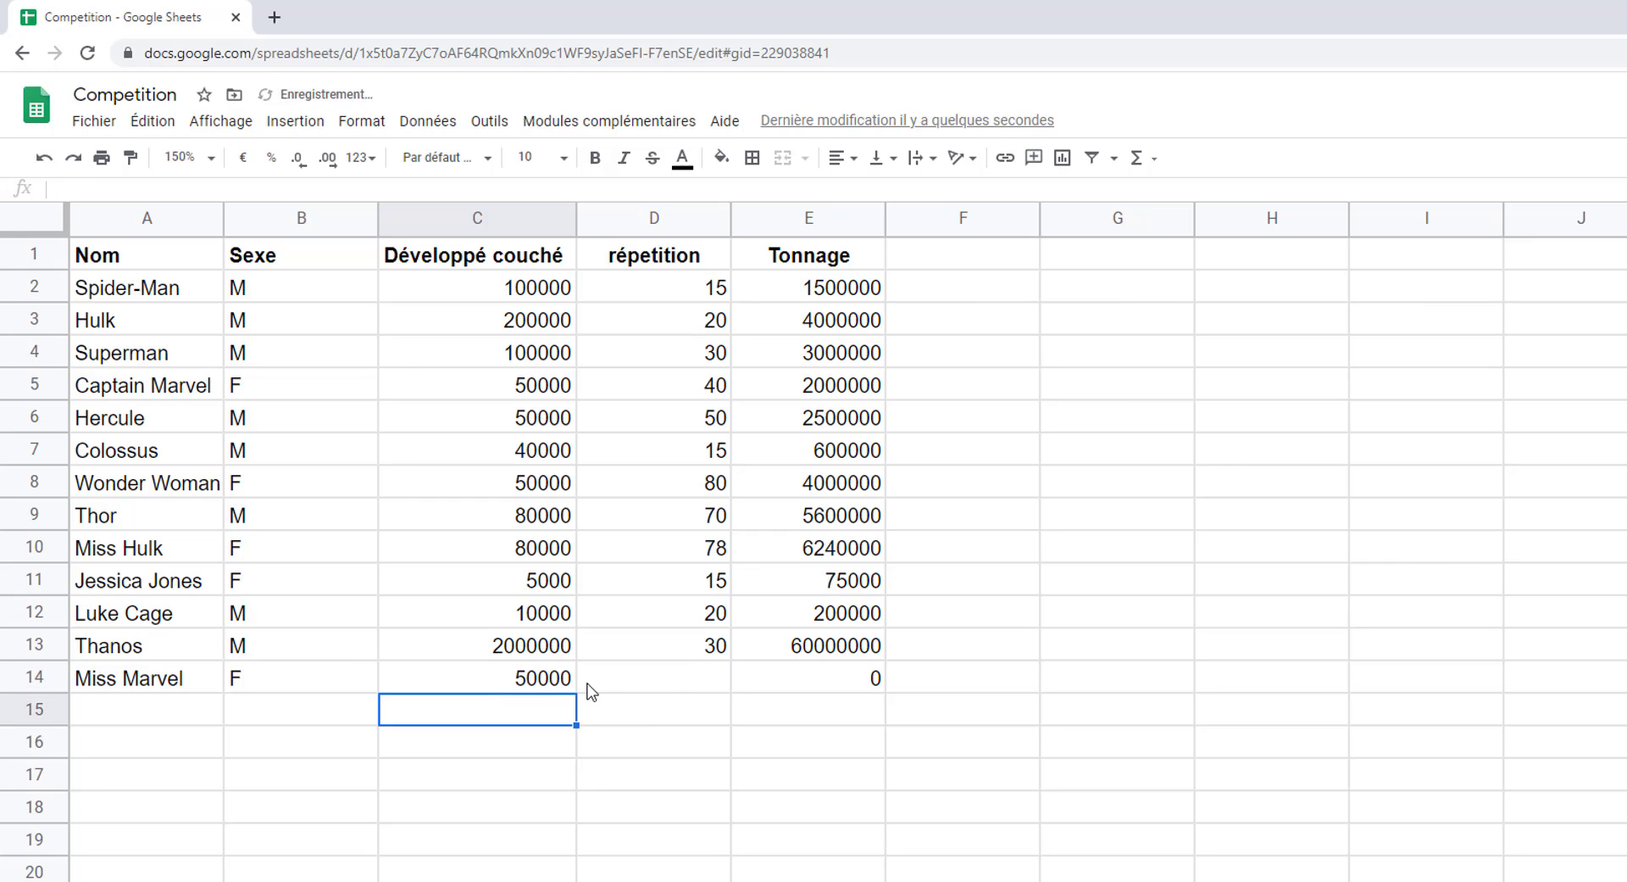
pyautogui.click(669, 677)
pyautogui.write('100')
pyautogui.press('Return')
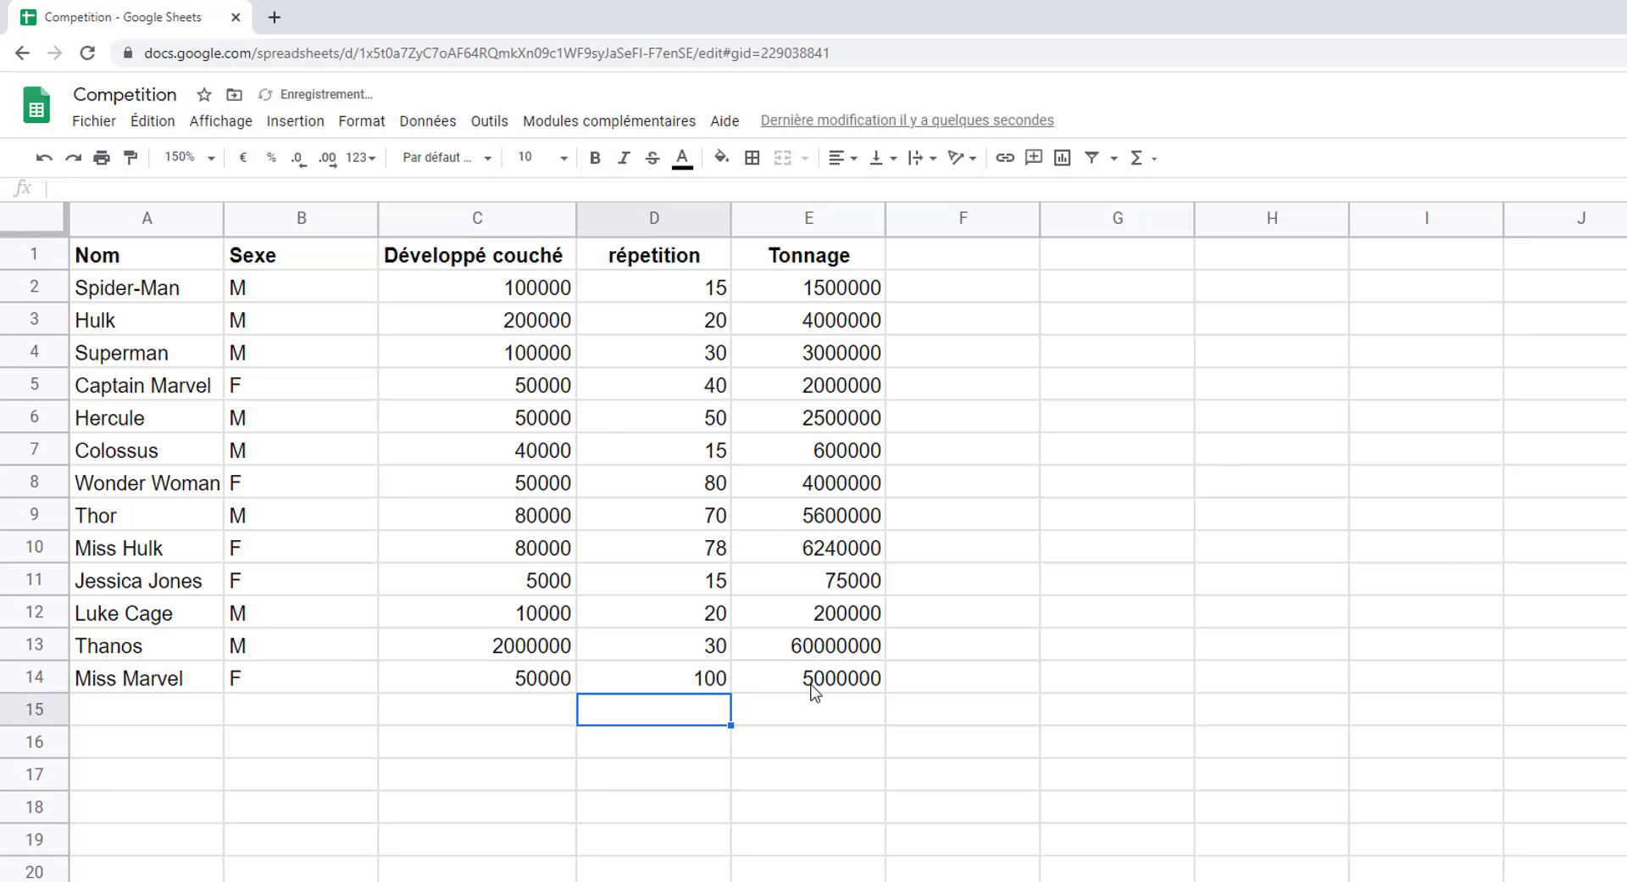